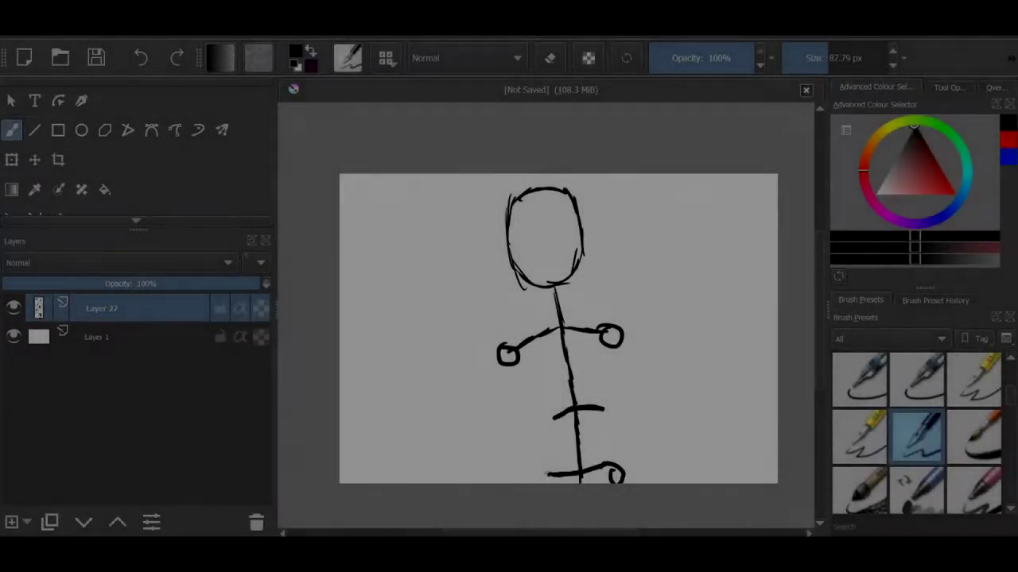
Draw the hanging left forearm with a circle hand at its end
scroll(552, 395, up, 1)
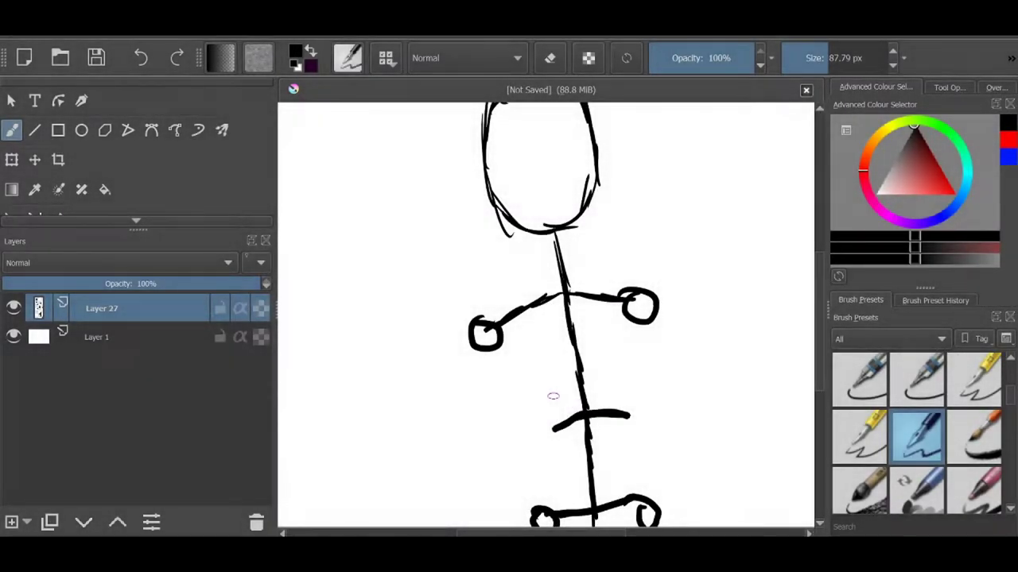
scroll(553, 395, down, 3)
scroll(480, 301, up, 4)
drag(512, 358, 510, 359)
drag(492, 283, 506, 356)
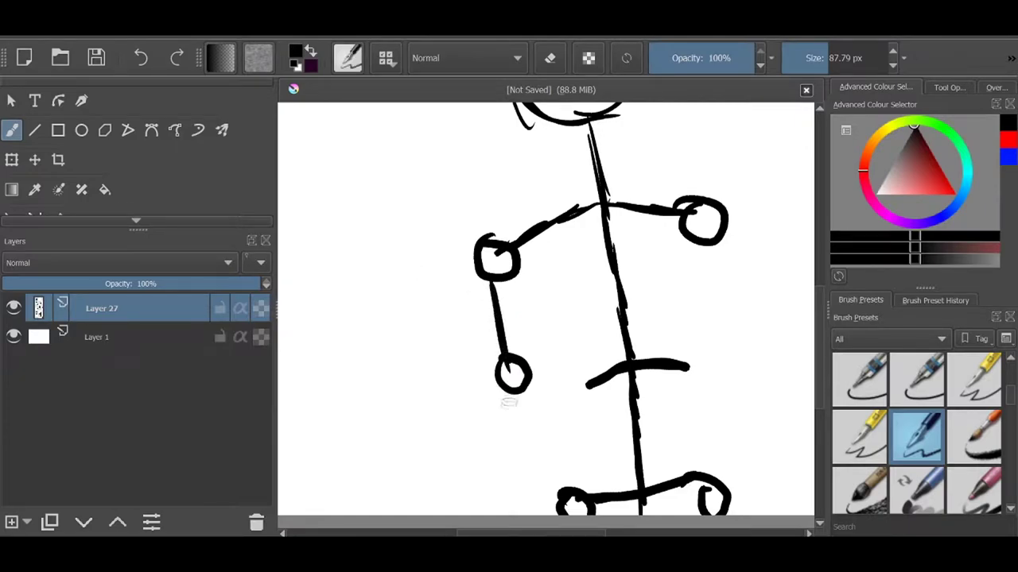
Draw the right arm raised upward from the shoulder
scroll(507, 395, down, 3)
scroll(578, 334, up, 3)
scroll(577, 334, up, 1)
mouse_move(588, 372)
mouse_down()
mouse_move(611, 238)
mouse_move(614, 248)
mouse_move(525, 199)
mouse_up()
scroll(566, 284, down, 3)
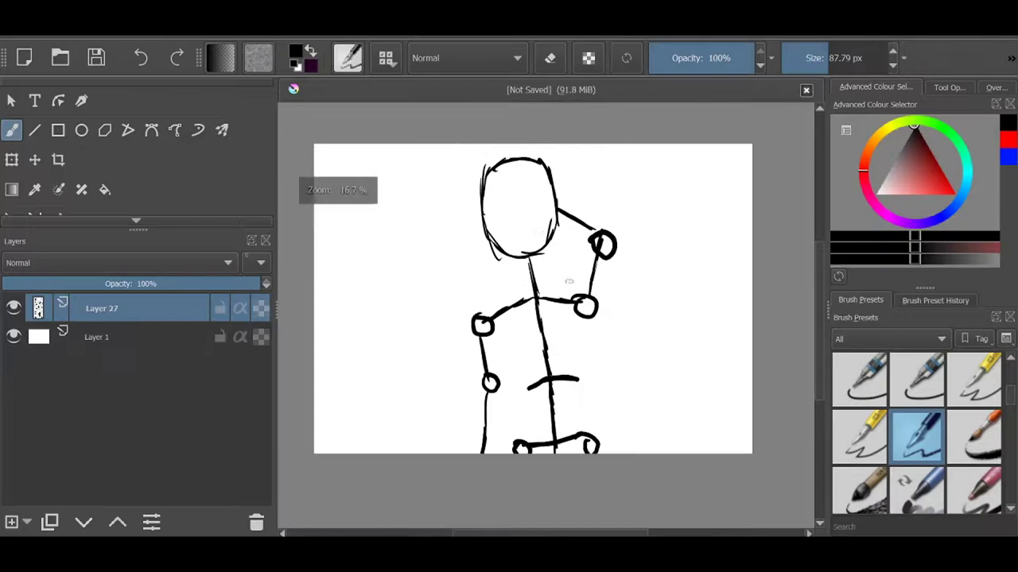
scroll(550, 271, up, 1)
Add an empty layer, then select all black stick-figure lines on the skeleton layer by colour
click(12, 522)
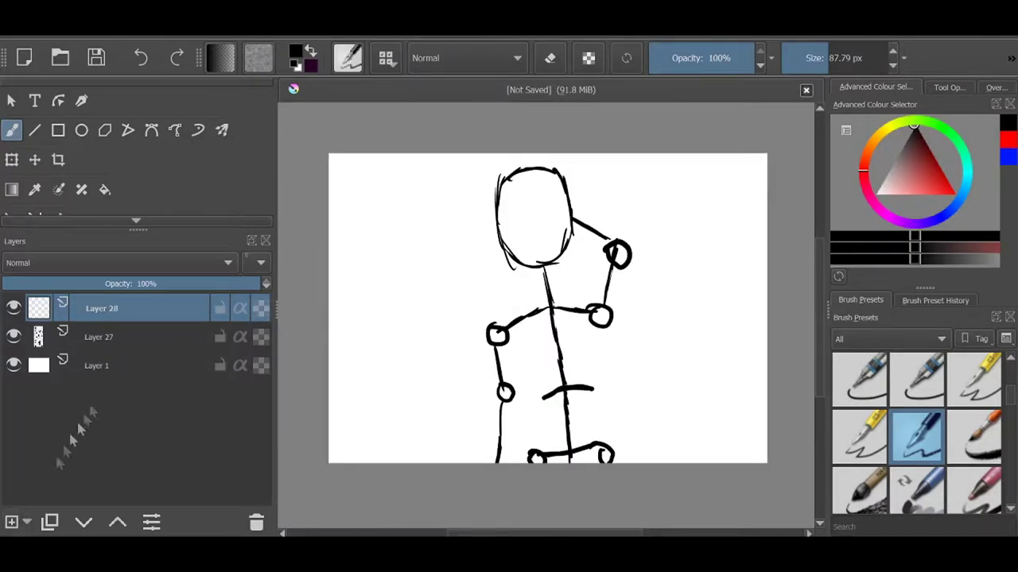
click(102, 337)
scroll(127, 183, down, 2)
click(128, 186)
scroll(552, 220, up, 3)
scroll(638, 222, up, 3)
click(638, 222)
Fill the selected skeleton lines with red
click(104, 128)
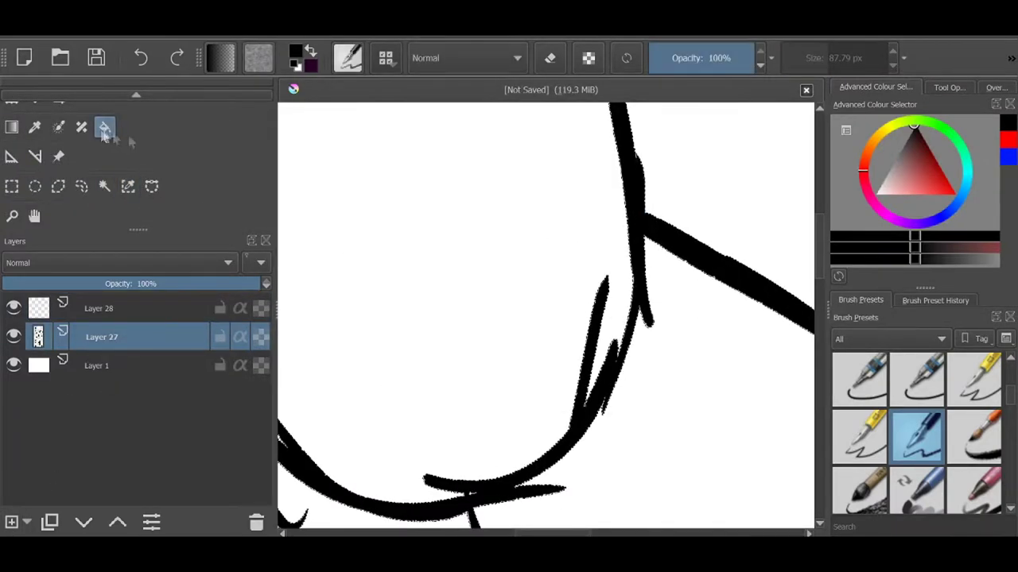
click(1009, 142)
click(642, 227)
scroll(602, 405, down, 5)
scroll(580, 421, down, 3)
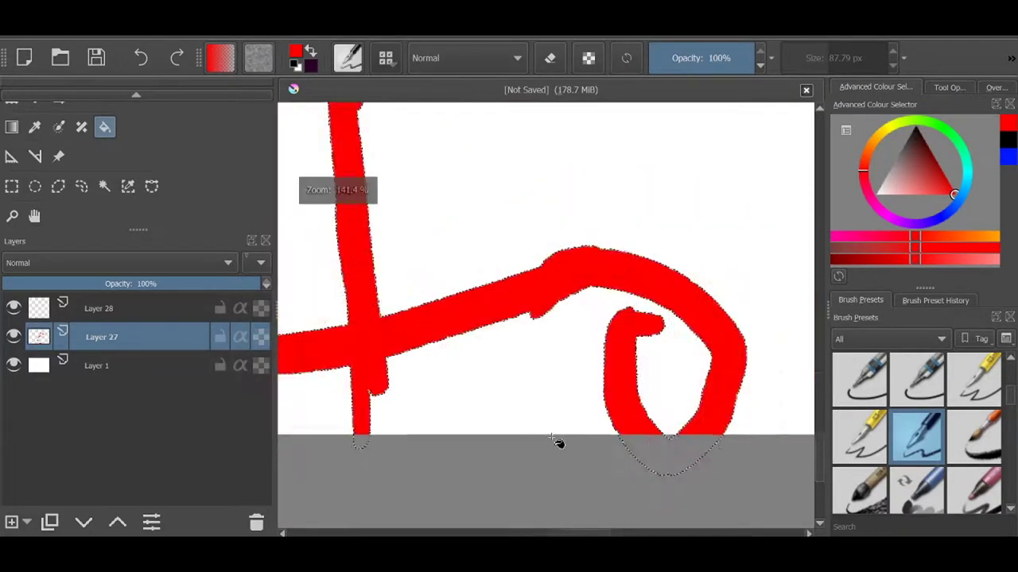
scroll(557, 443, down, 2)
Make the new empty layer active with the freehand brush in blue
click(102, 308)
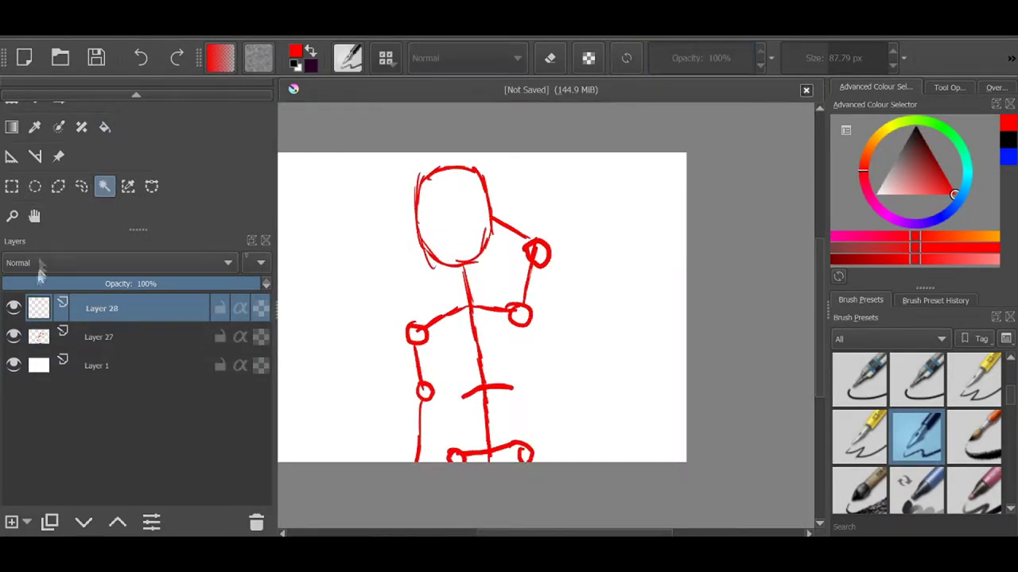
scroll(101, 191, up, 3)
click(11, 129)
click(1008, 157)
scroll(493, 276, up, 2)
Shrink the brush, sketch rough face and jaw strokes, and erase the rough ones
scroll(492, 277, up, 2)
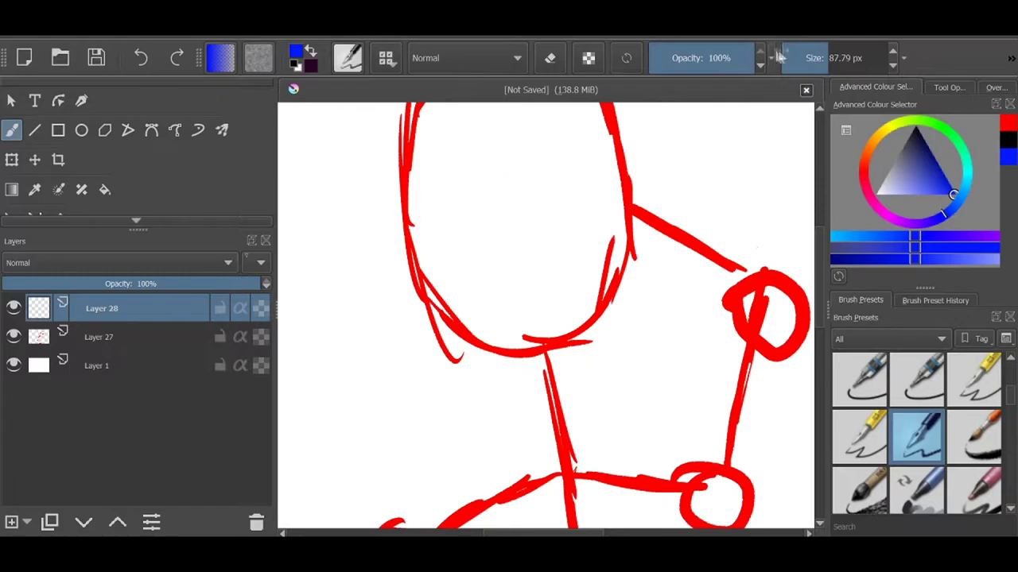
key(bracketleft)
key(bracketleft)
key(bracketleft)
drag(502, 188, 544, 337)
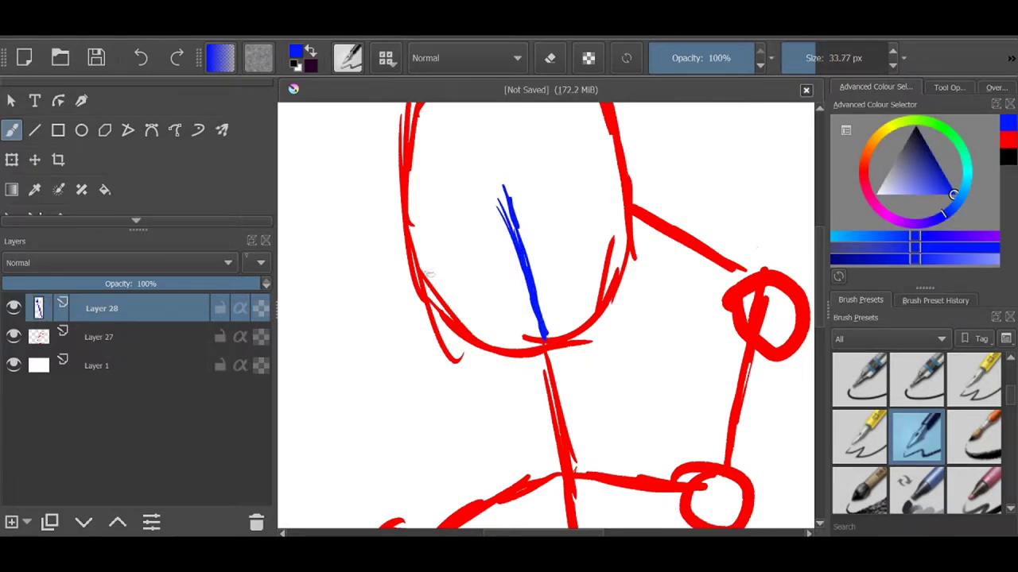
mouse_move(425, 285)
mouse_down()
mouse_move(540, 343)
mouse_move(595, 295)
mouse_up()
drag(628, 254, 563, 334)
drag(402, 204, 423, 288)
scroll(509, 318, down, 3)
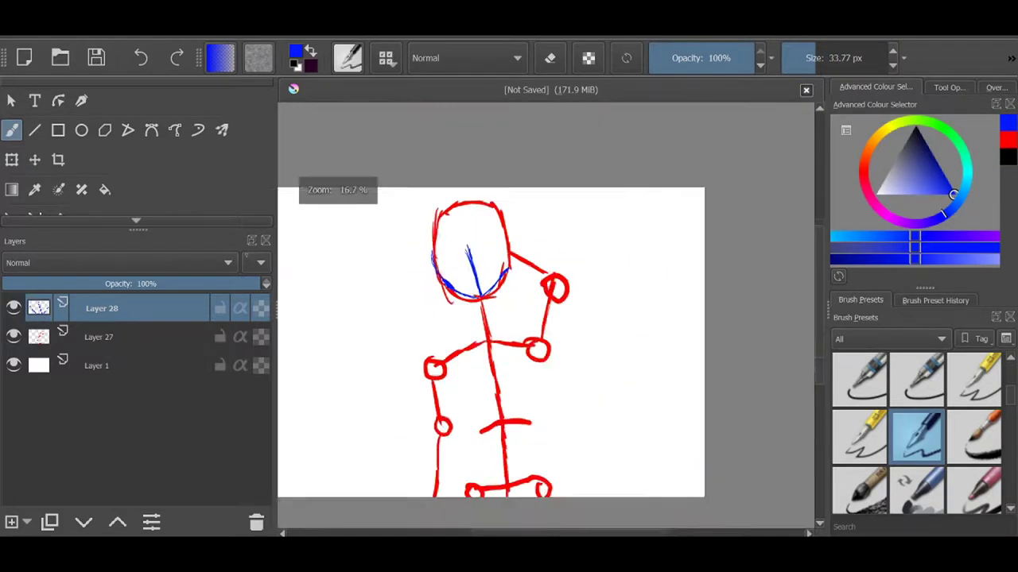
scroll(445, 287, up, 3)
key(e)
drag(588, 302, 455, 310)
key(slash)
Draw vertical and horizontal face guides, both jaw sides and the head outline
mouse_move(518, 150)
mouse_down()
mouse_move(557, 310)
mouse_move(569, 425)
mouse_up()
drag(420, 318, 645, 259)
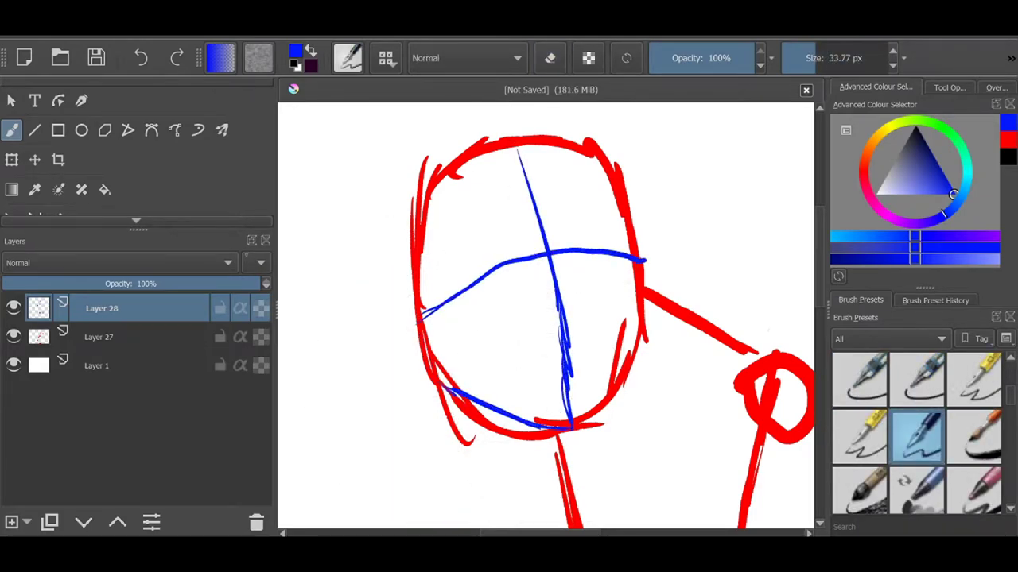
drag(408, 317, 446, 393)
drag(574, 427, 636, 317)
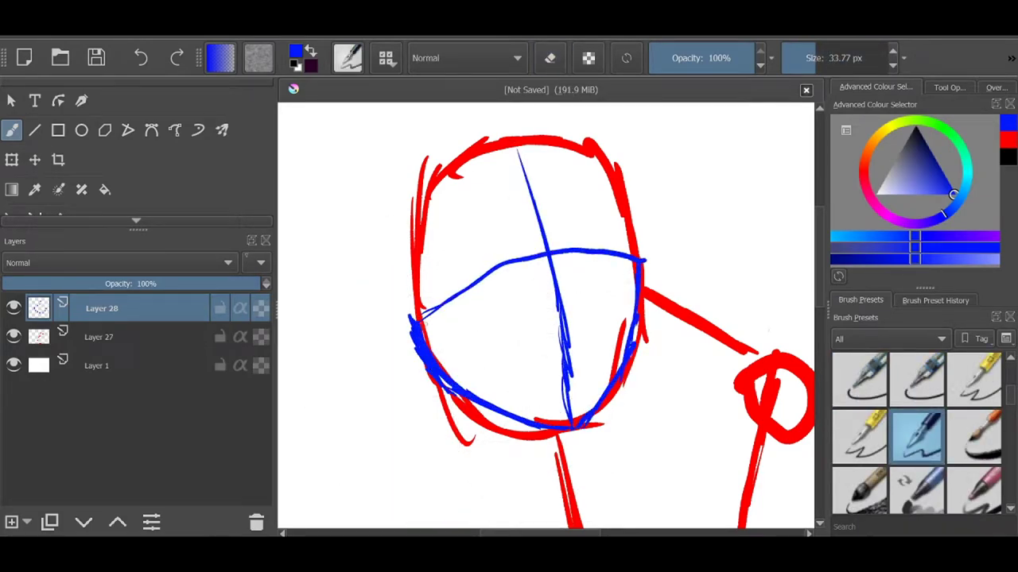
mouse_move(411, 332)
mouse_down()
mouse_move(487, 127)
mouse_move(630, 231)
mouse_move(643, 286)
mouse_up()
scroll(533, 209, down, 3)
scroll(533, 209, up, 3)
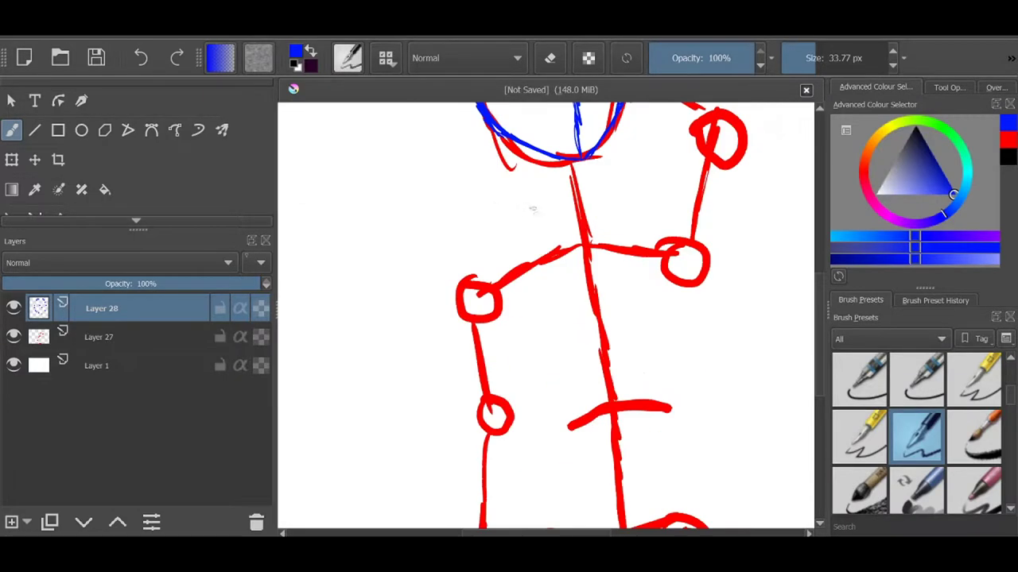
Sketch the chest line and torso sides, erasing stray marks and redrawing the side
mouse_move(560, 209)
mouse_down()
mouse_move(450, 289)
mouse_move(563, 409)
mouse_move(680, 388)
mouse_move(704, 219)
mouse_up()
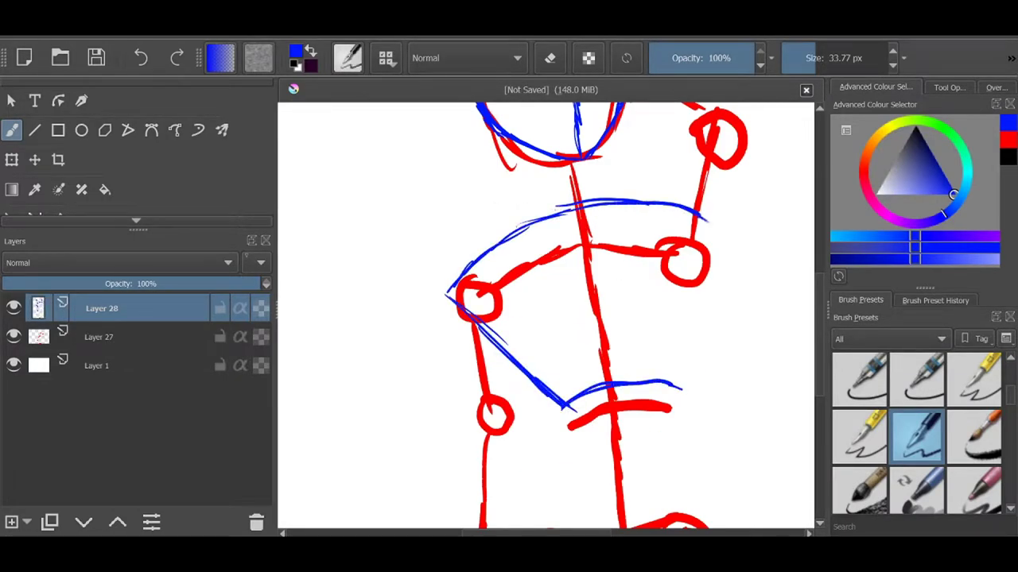
drag(566, 404, 506, 236)
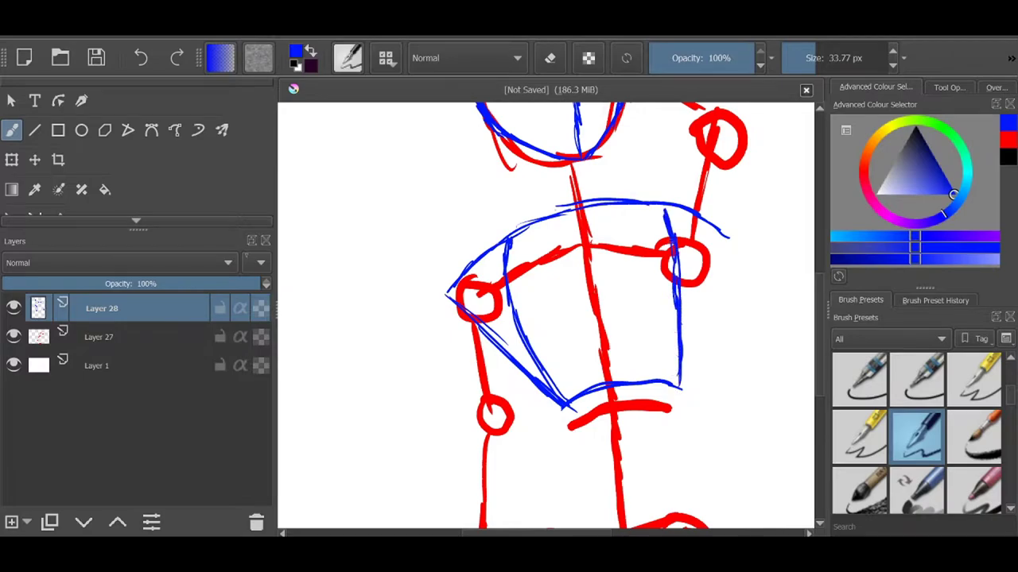
key(e)
drag(556, 405, 501, 231)
drag(715, 231, 686, 223)
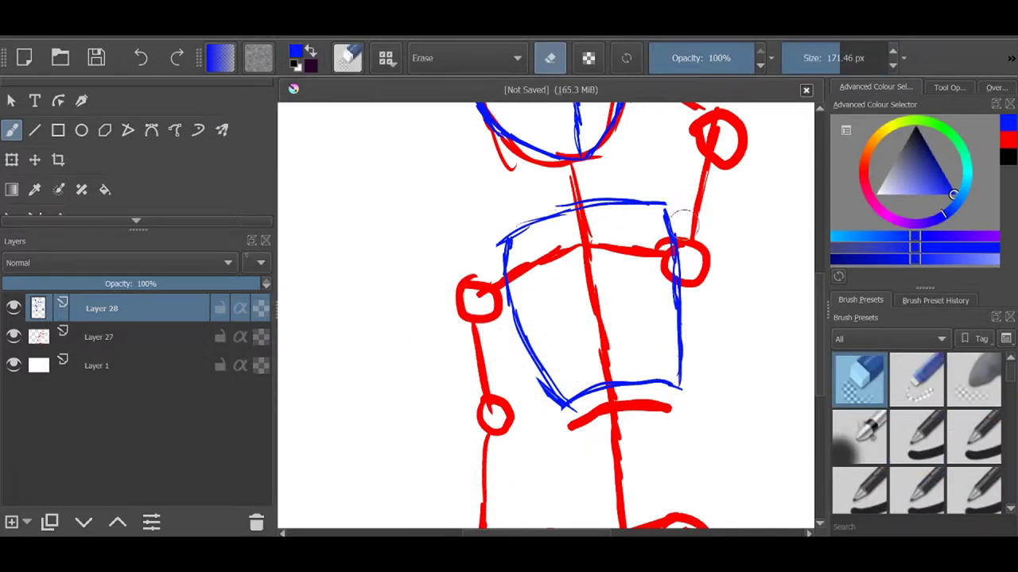
key(e)
drag(500, 242, 468, 296)
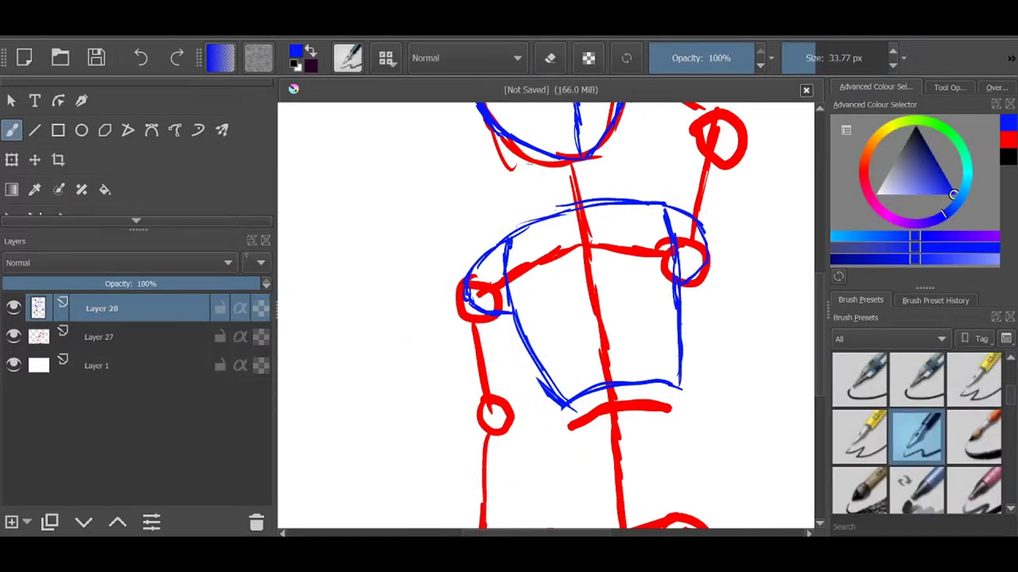
scroll(548, 318, down, 3)
Sketch a curved hip line below the waist
scroll(549, 357, up, 3)
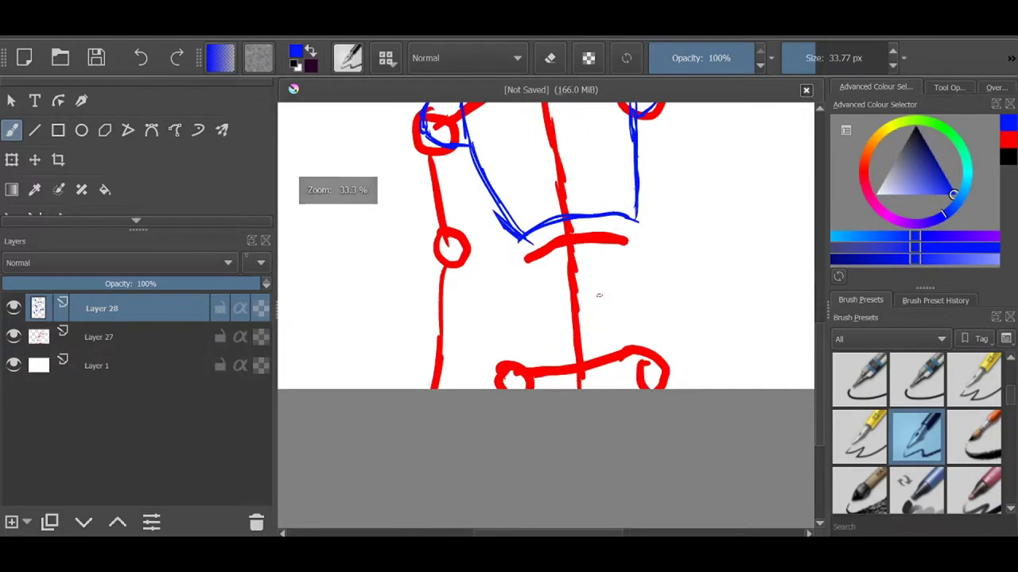
drag(636, 263, 526, 280)
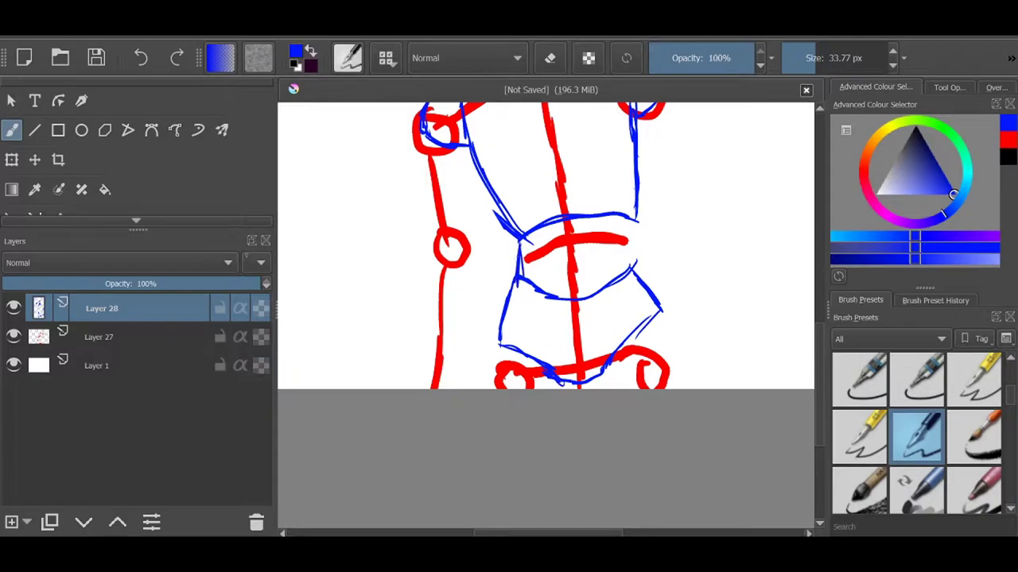
scroll(592, 389, up, 5)
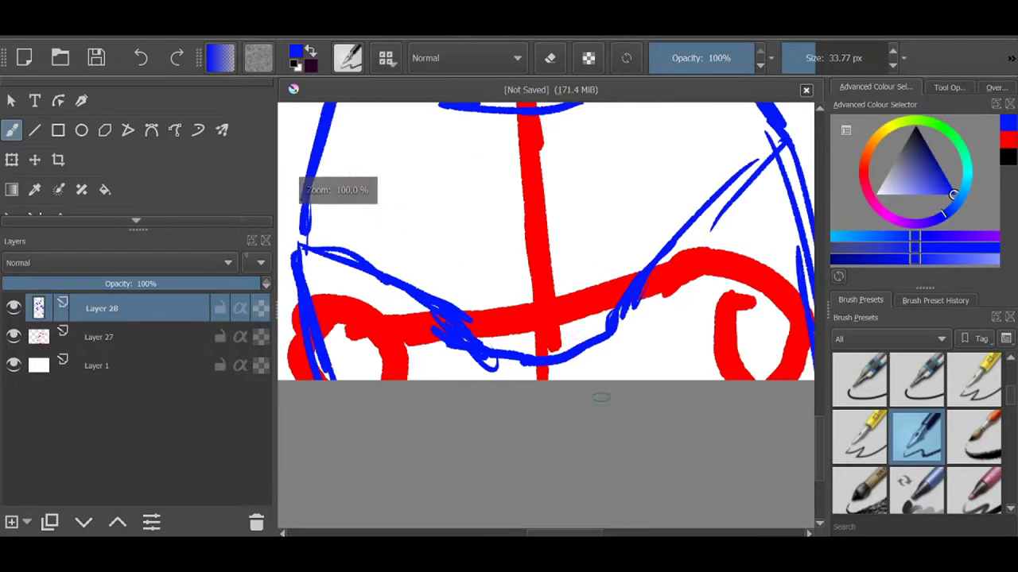
scroll(525, 450, down, 3)
scroll(572, 230, up, 3)
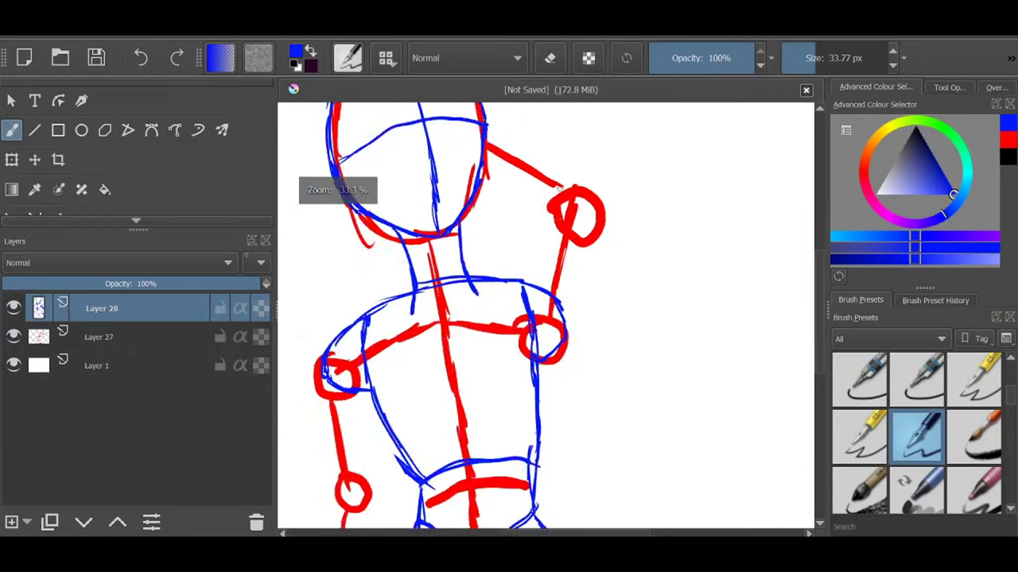
scroll(581, 239, up, 2)
Outline the upper arms and elbow as blue tube shapes
mouse_move(487, 385)
mouse_down()
mouse_move(561, 189)
mouse_move(654, 262)
mouse_move(557, 513)
mouse_up()
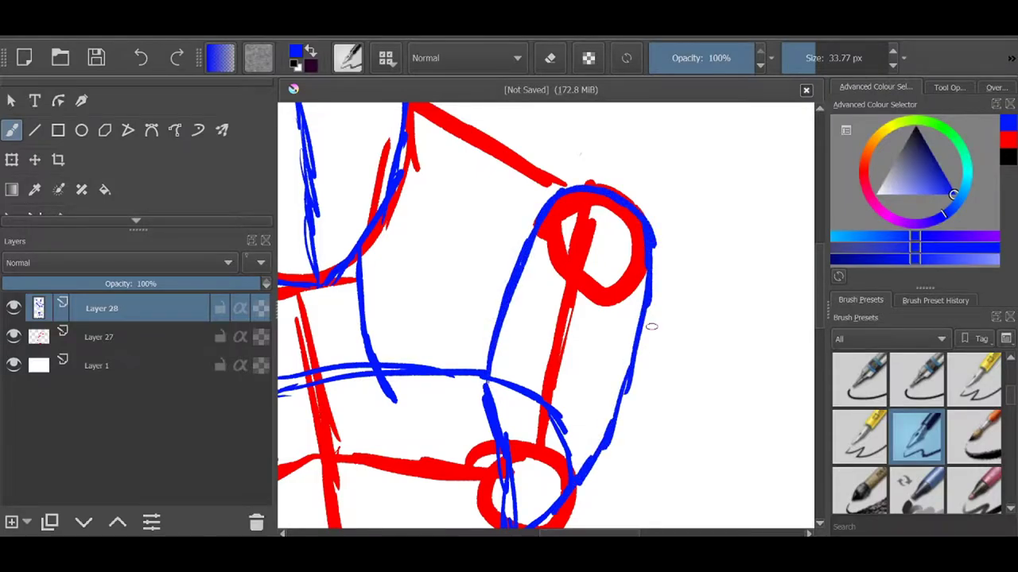
mouse_move(620, 223)
mouse_down()
mouse_move(679, 405)
mouse_move(465, 241)
mouse_up()
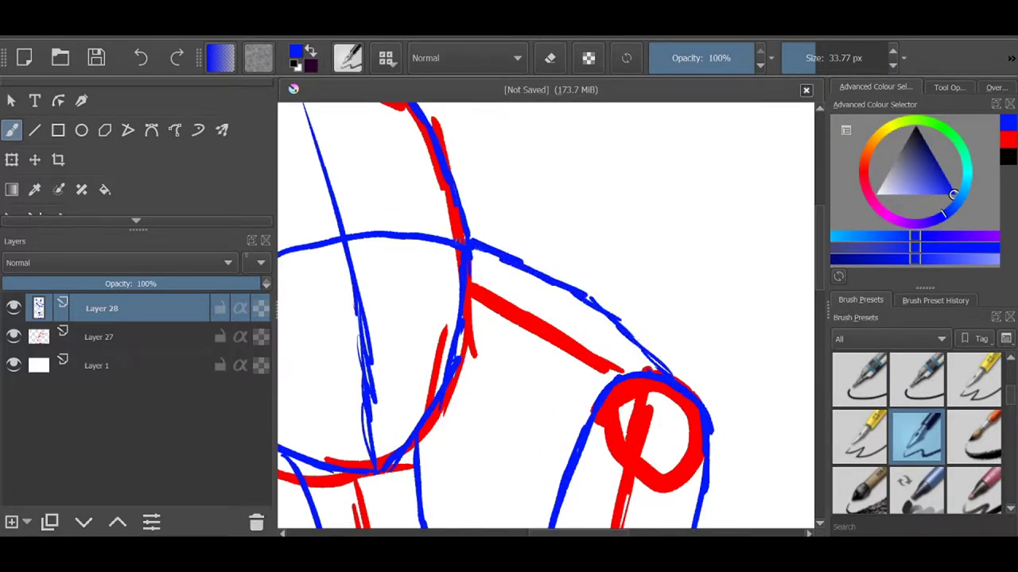
scroll(416, 395, down, 3)
scroll(445, 334, up, 3)
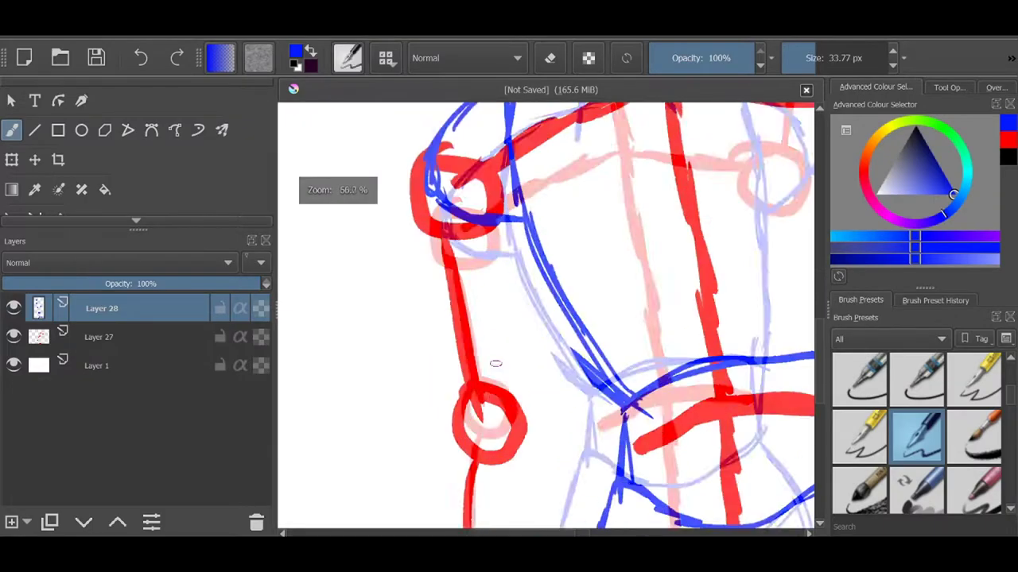
drag(429, 199, 460, 377)
drag(441, 305, 518, 383)
drag(544, 263, 532, 403)
Circle the red wrist in blue and outline both sides of the forearm
scroll(533, 398, down, 3)
scroll(477, 278, up, 3)
drag(477, 195, 475, 271)
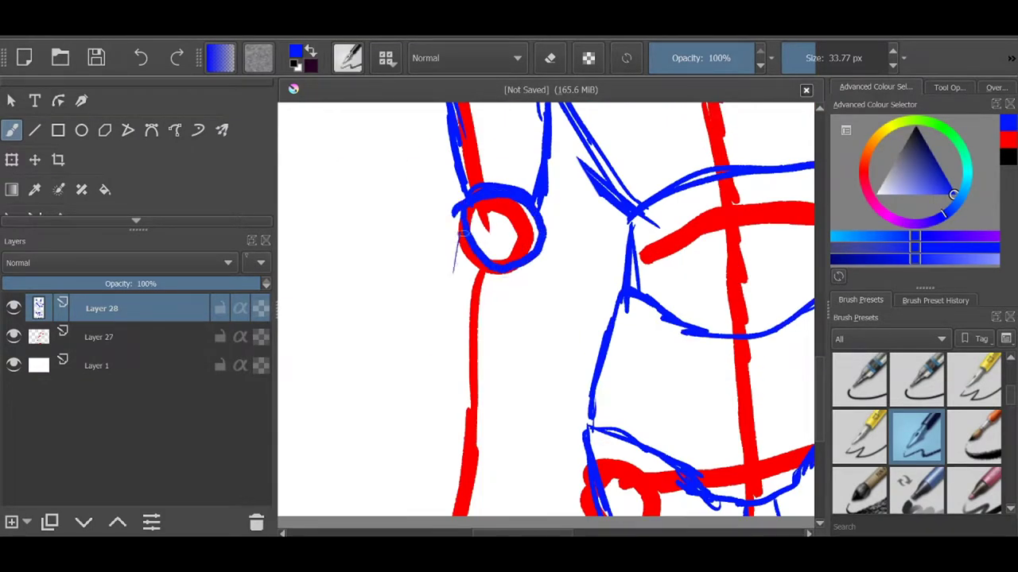
drag(463, 232, 442, 515)
drag(545, 246, 512, 515)
Erase construction lines near the elbow and redraw the raised forearm and wrist outline
scroll(513, 493, down, 3)
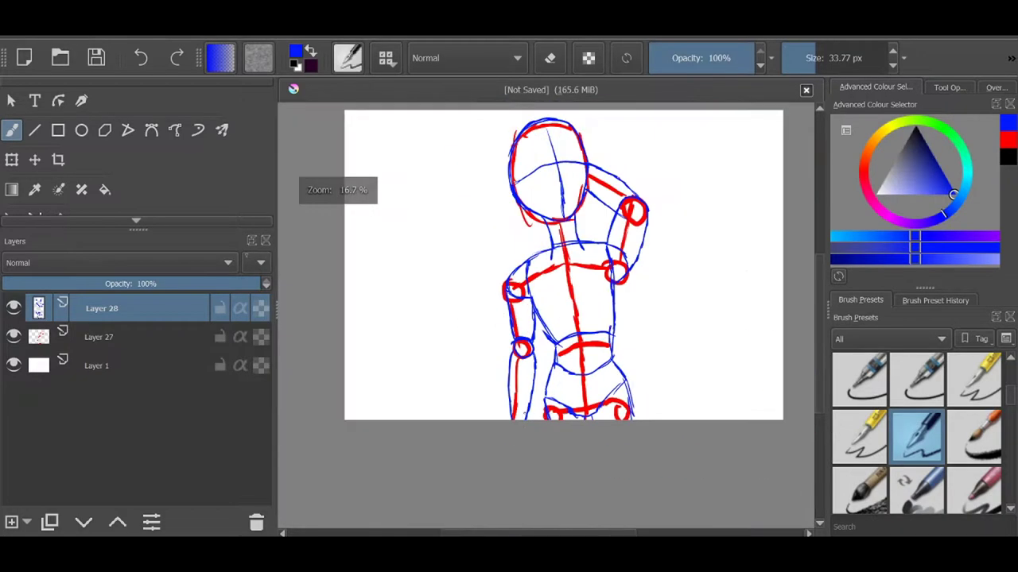
scroll(604, 238, up, 3)
key(e)
mouse_move(613, 238)
mouse_down()
mouse_move(580, 416)
mouse_move(505, 226)
mouse_move(445, 191)
mouse_up()
key(slash)
drag(557, 210, 612, 231)
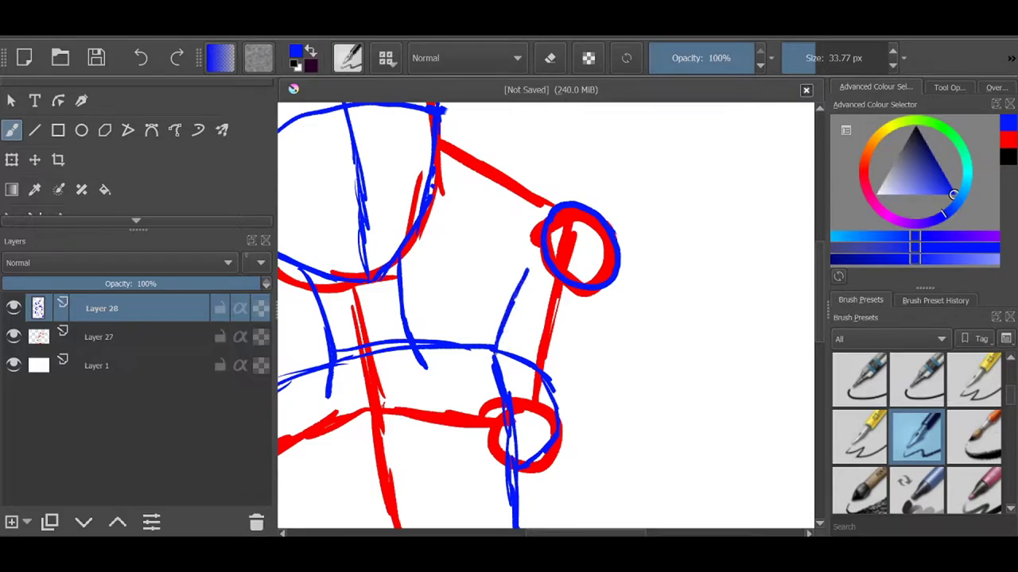
drag(561, 429, 617, 274)
drag(600, 210, 441, 116)
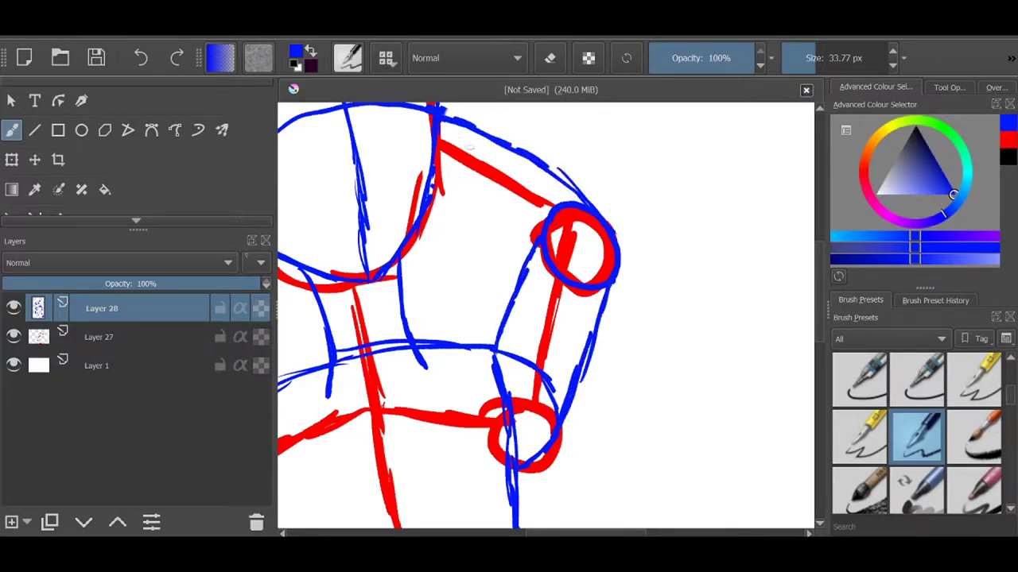
drag(469, 221, 563, 280)
scroll(449, 216, down, 5)
scroll(527, 282, up, 5)
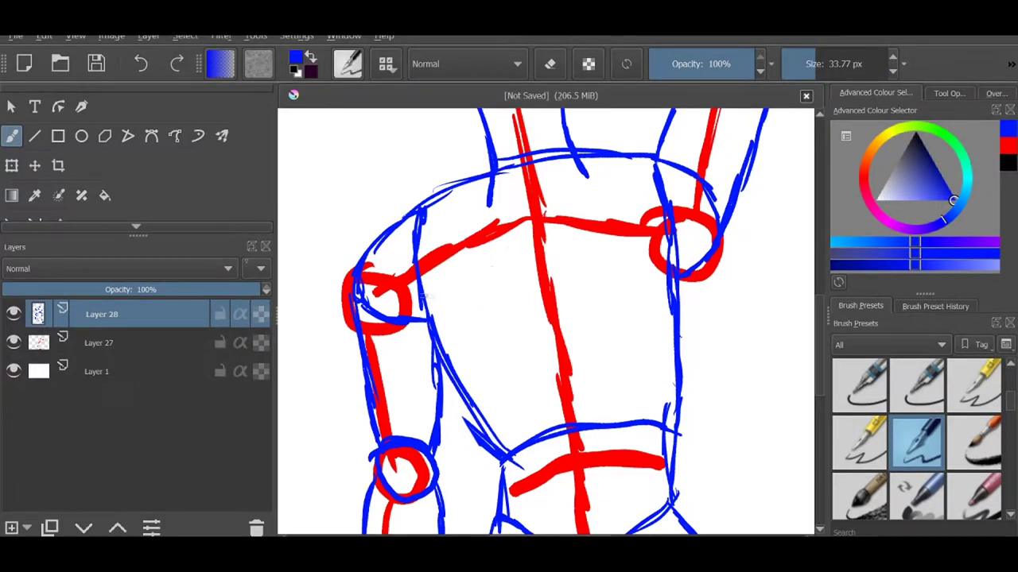
Sketch the left and right chest ovals plus a stroke along the chest top
mouse_move(468, 386)
mouse_down()
mouse_move(545, 318)
mouse_move(426, 327)
mouse_up()
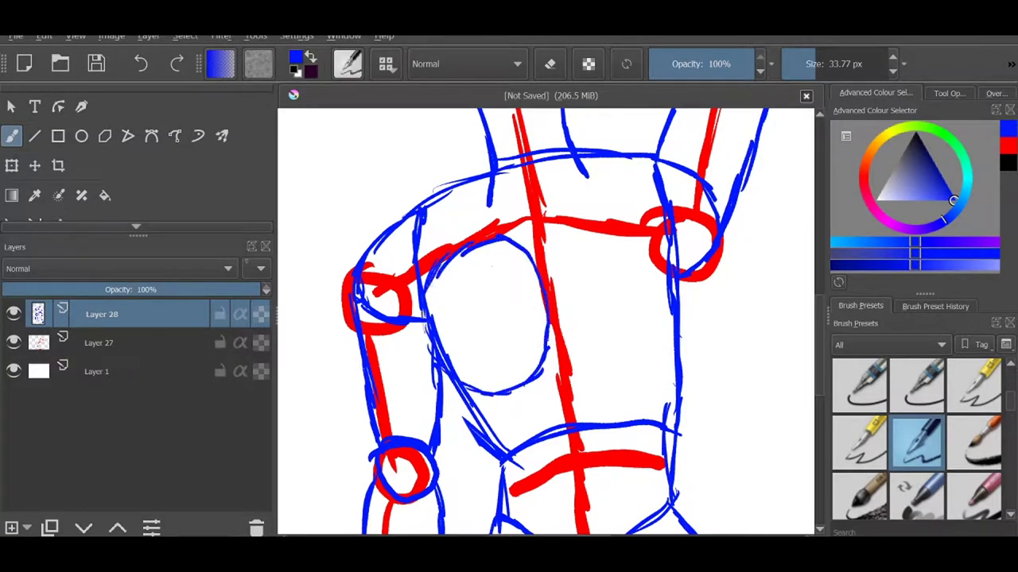
mouse_move(545, 230)
mouse_down()
mouse_move(669, 325)
mouse_move(563, 353)
mouse_move(548, 227)
mouse_up()
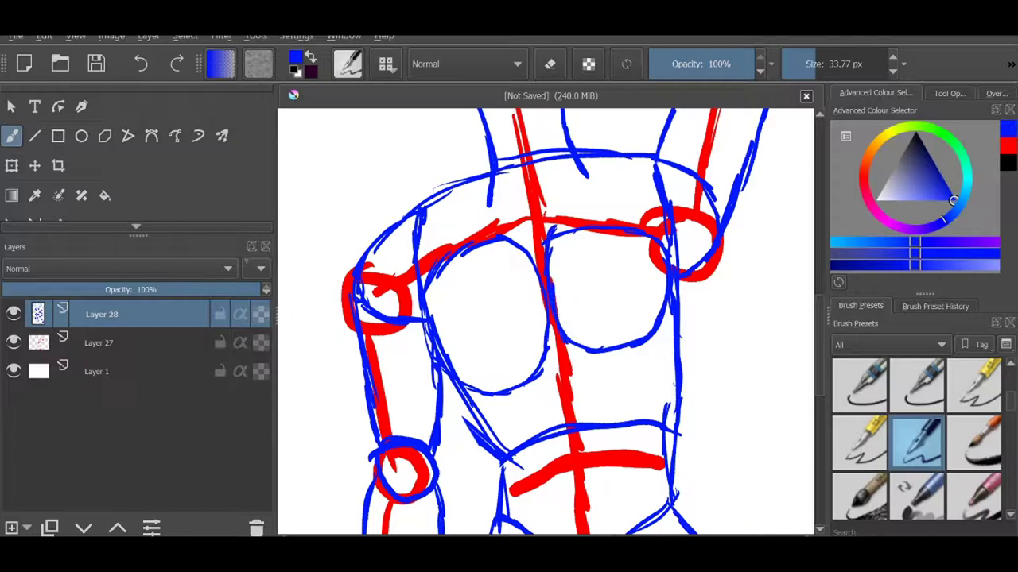
drag(561, 354, 673, 301)
drag(552, 232, 684, 254)
scroll(548, 318, down, 2)
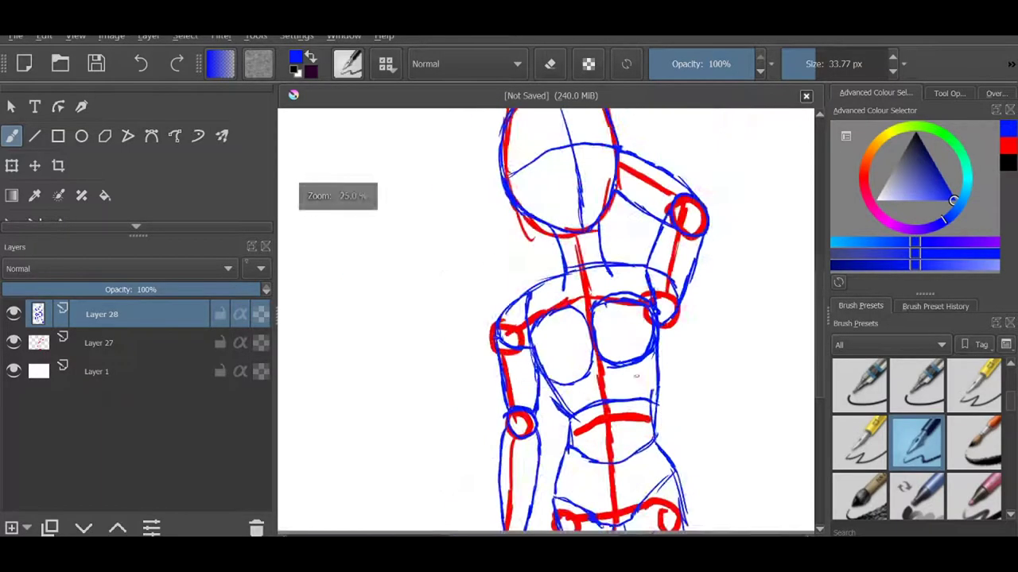
scroll(549, 318, down, 2)
Hide the red body guide layer and add a new empty layer above the sketch
click(13, 343)
key(plus)
key(minus)
key(minus)
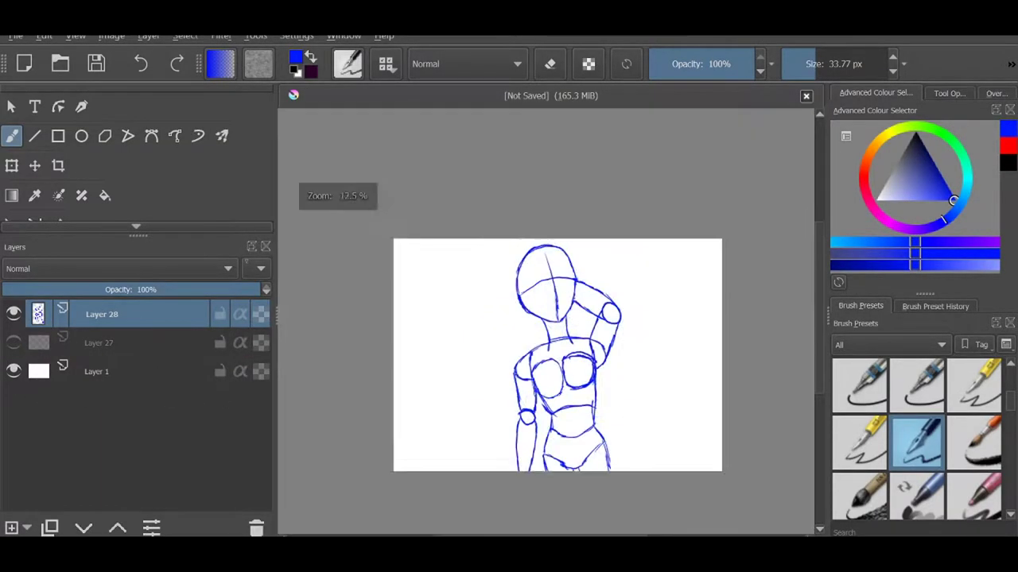
key(plus)
key(Insert)
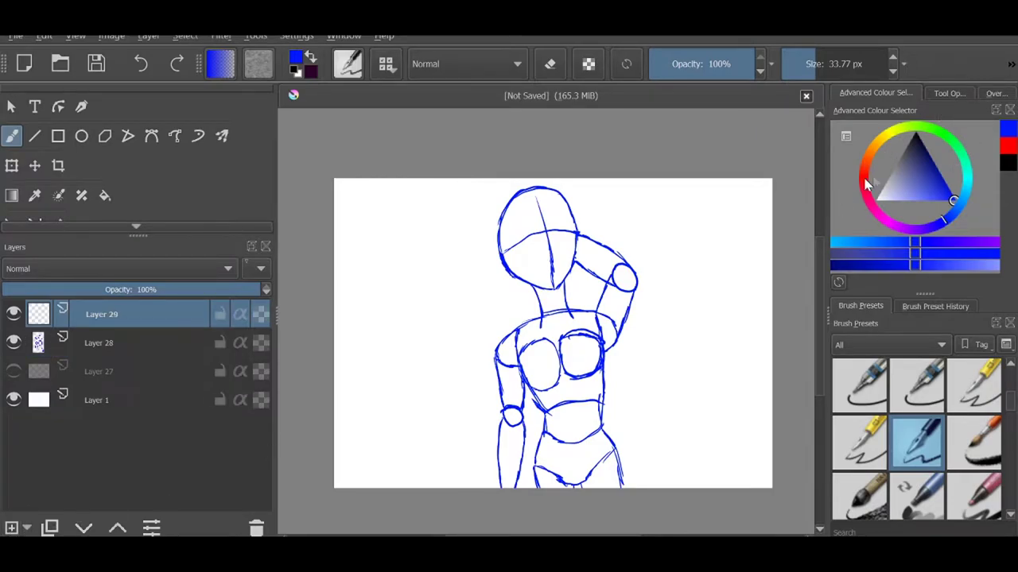
Switch the paint colour to red and settle the brush size with an undone trial stroke
click(867, 185)
scroll(543, 212, up, 2)
scroll(543, 212, up, 2)
key(bracketleft)
key(bracketleft)
key(bracketleft)
drag(599, 161, 612, 243)
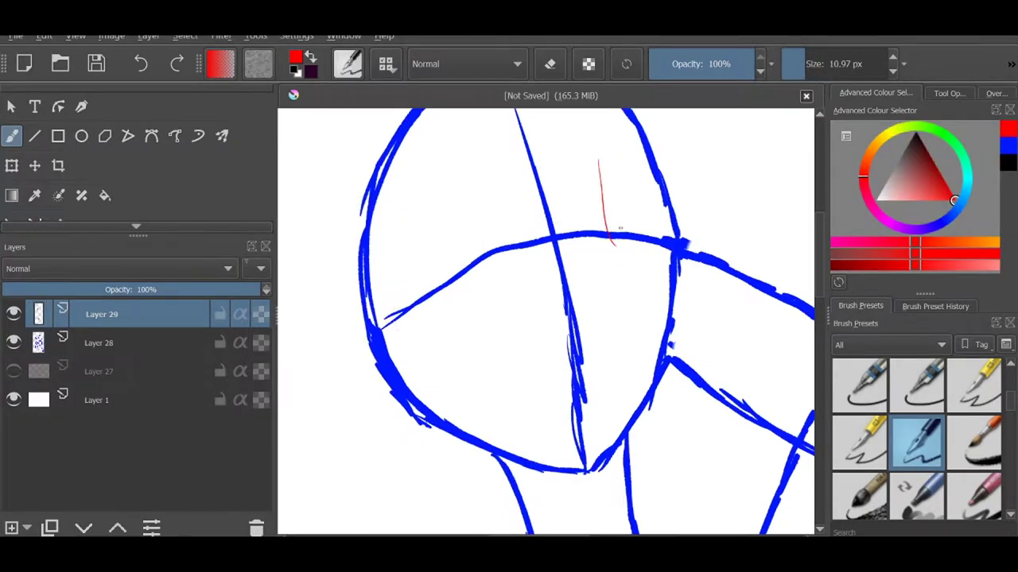
key(ctrl+z)
key(bracketright)
key(bracketright)
key(bracketright)
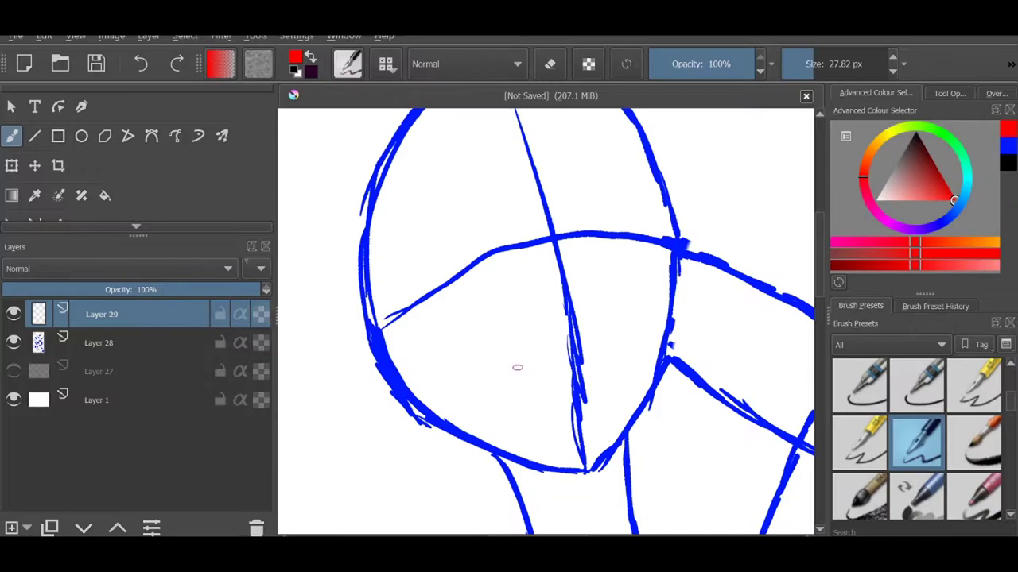
Sketch a red cheek curve, the right eye arc and a first pupil
drag(382, 296, 387, 373)
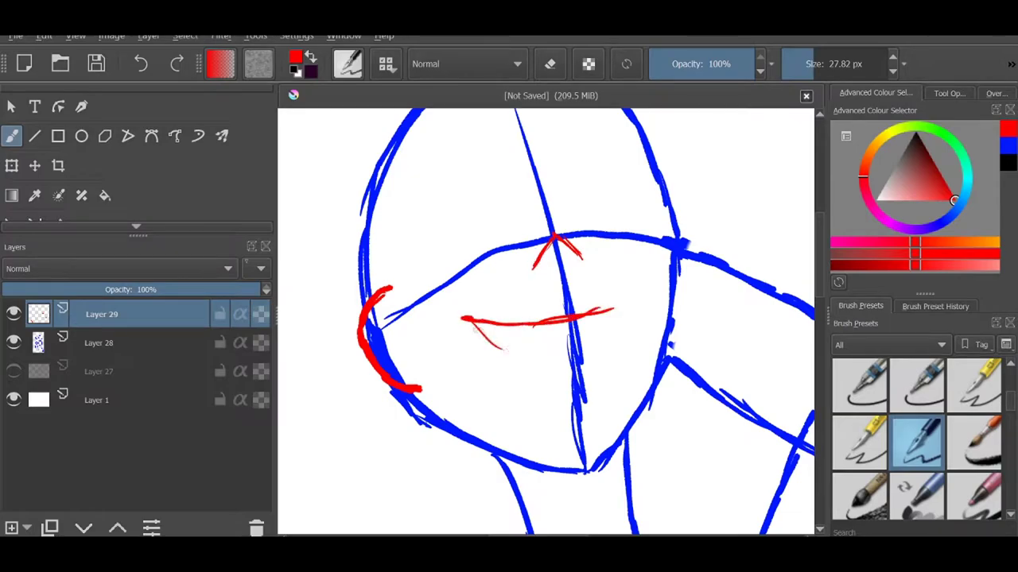
mouse_move(502, 350)
mouse_down()
mouse_move(643, 280)
mouse_move(464, 318)
mouse_move(631, 300)
mouse_up()
key(ctrl+z)
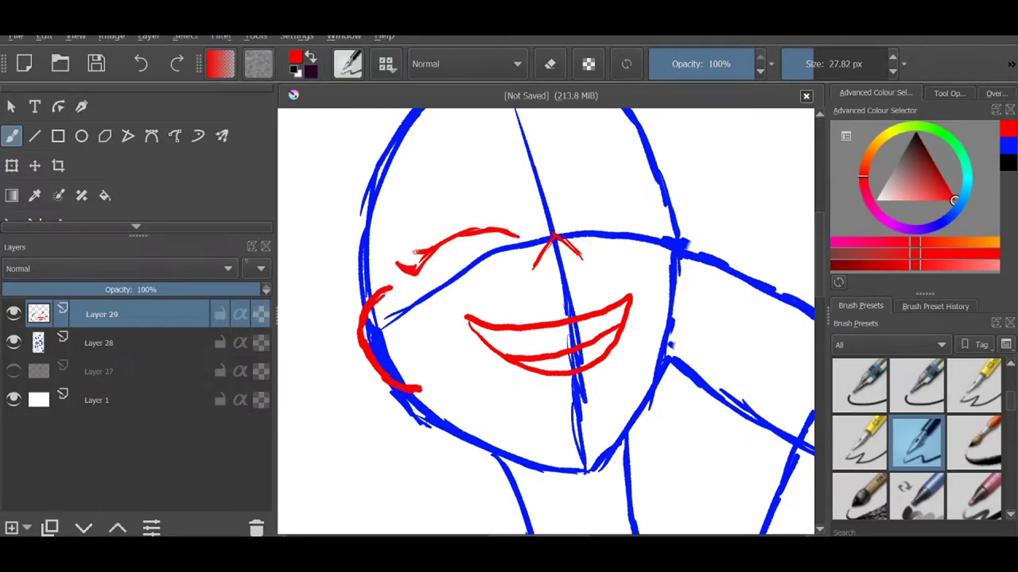
drag(564, 209, 632, 174)
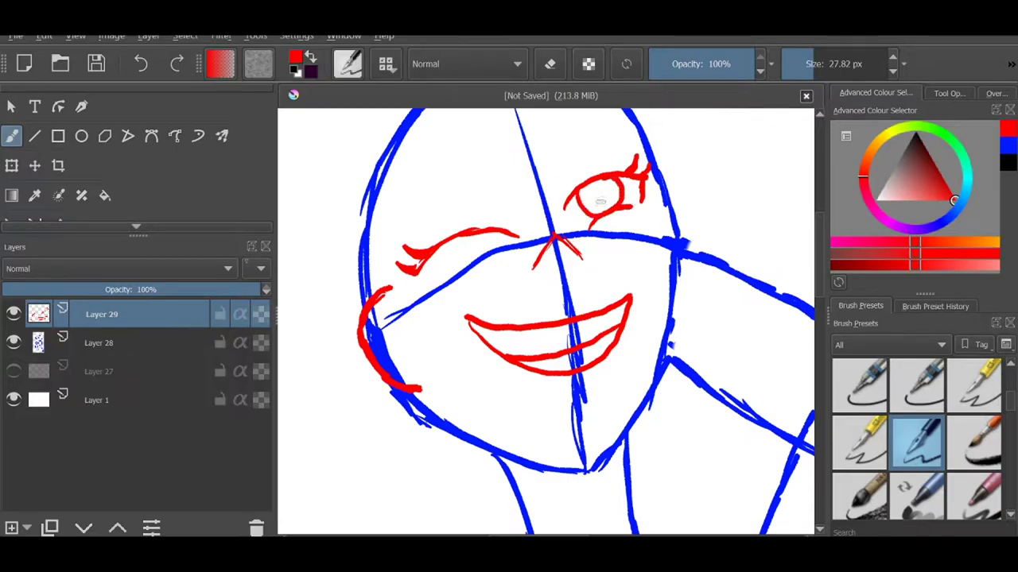
scroll(596, 207, up, 5)
key(bracketleft)
key(bracketleft)
mouse_move(636, 230)
mouse_down()
mouse_move(604, 271)
mouse_move(636, 303)
mouse_up()
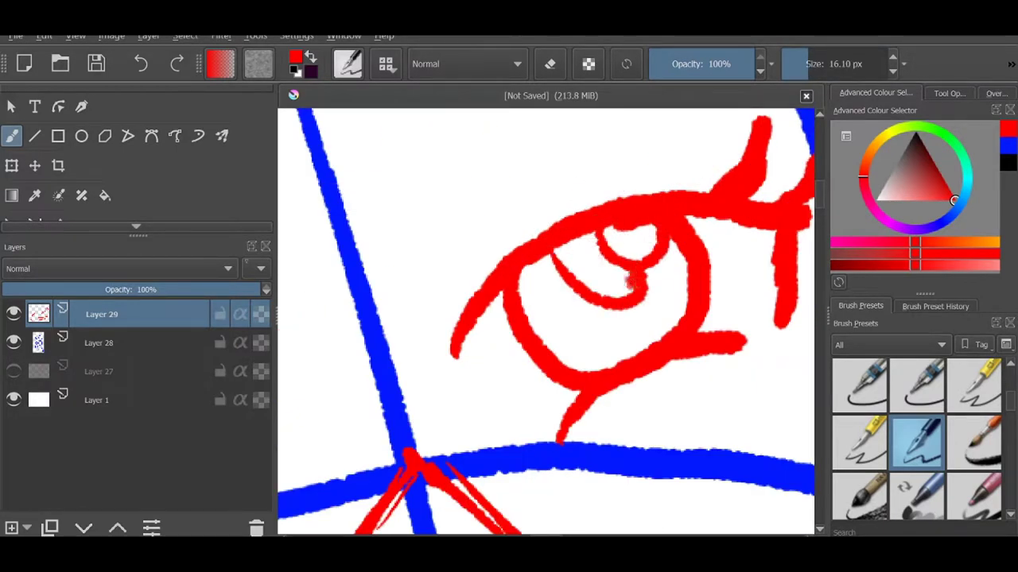
mouse_move(580, 243)
mouse_down()
mouse_move(625, 270)
mouse_move(588, 269)
mouse_up()
Redraw the right pupil as a small circle, erasing rejected eye and mouth strokes
scroll(565, 239, down, 5)
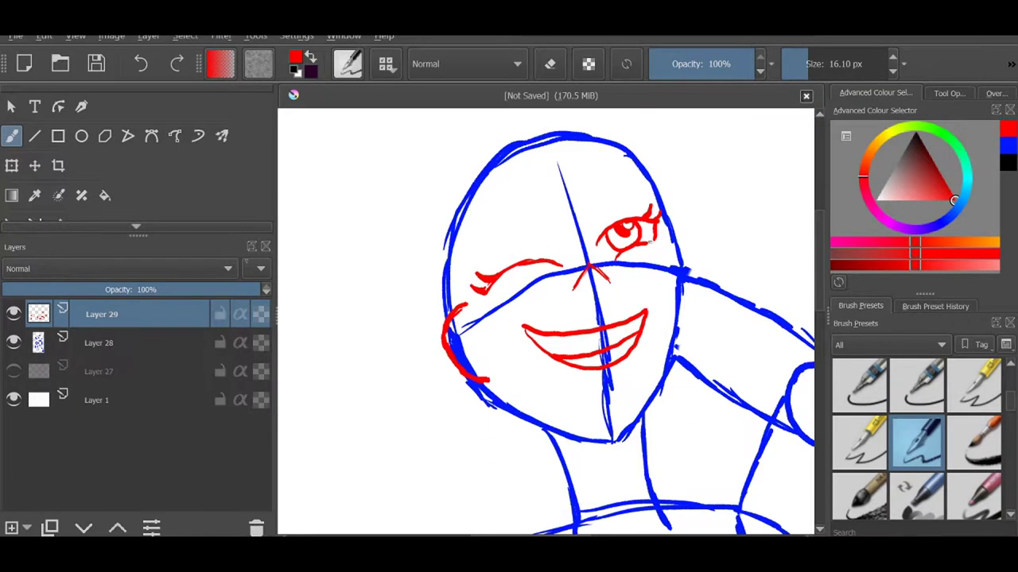
scroll(565, 127, up, 5)
key(e)
mouse_move(524, 198)
mouse_down()
mouse_move(557, 239)
mouse_move(536, 246)
mouse_up()
key(e)
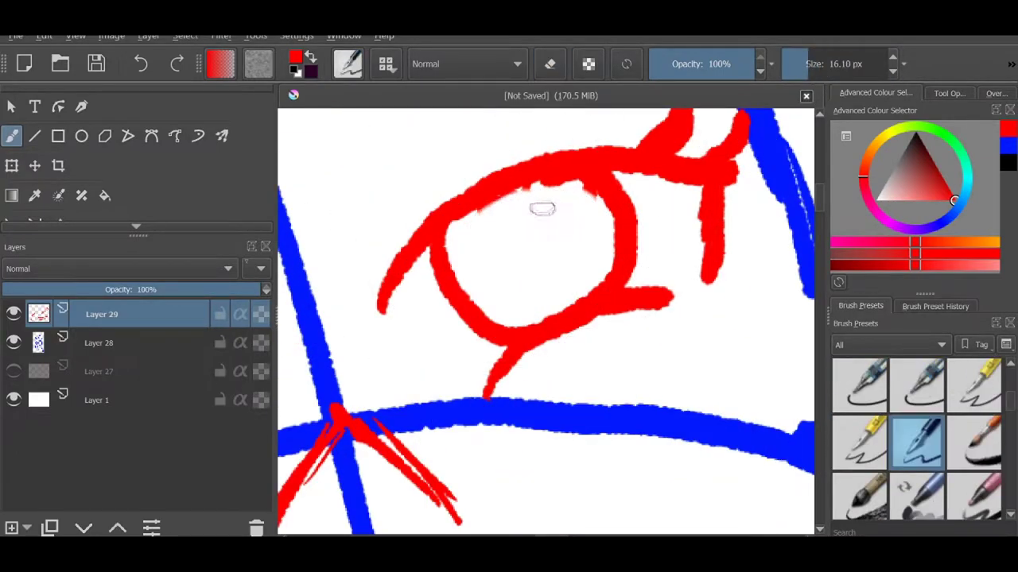
drag(548, 205, 552, 208)
mouse_move(531, 208)
mouse_down()
mouse_move(507, 270)
mouse_move(557, 239)
mouse_move(549, 270)
mouse_move(589, 286)
mouse_up()
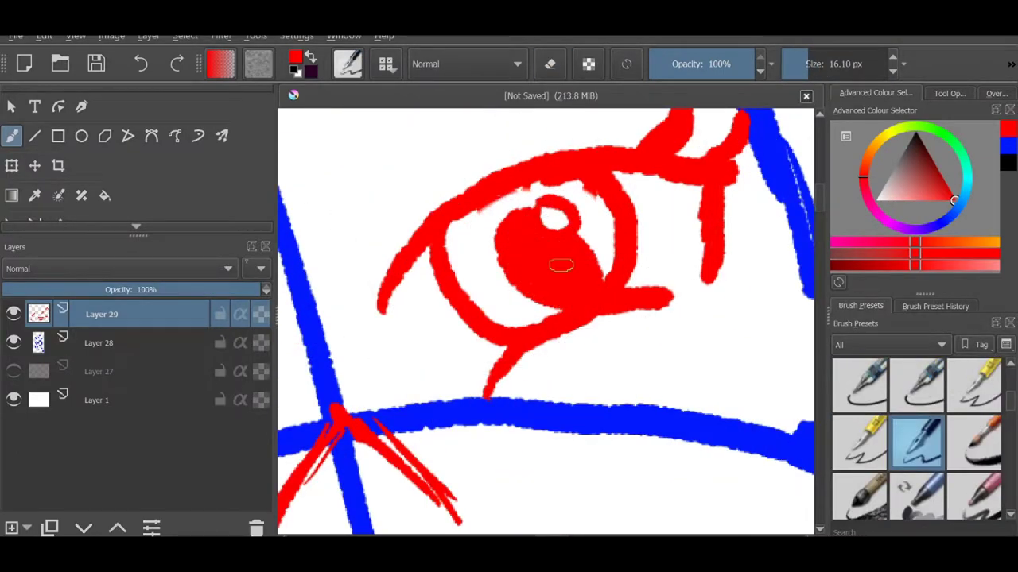
scroll(510, 405, down, 5)
scroll(510, 405, down, 2)
scroll(558, 346, up, 2)
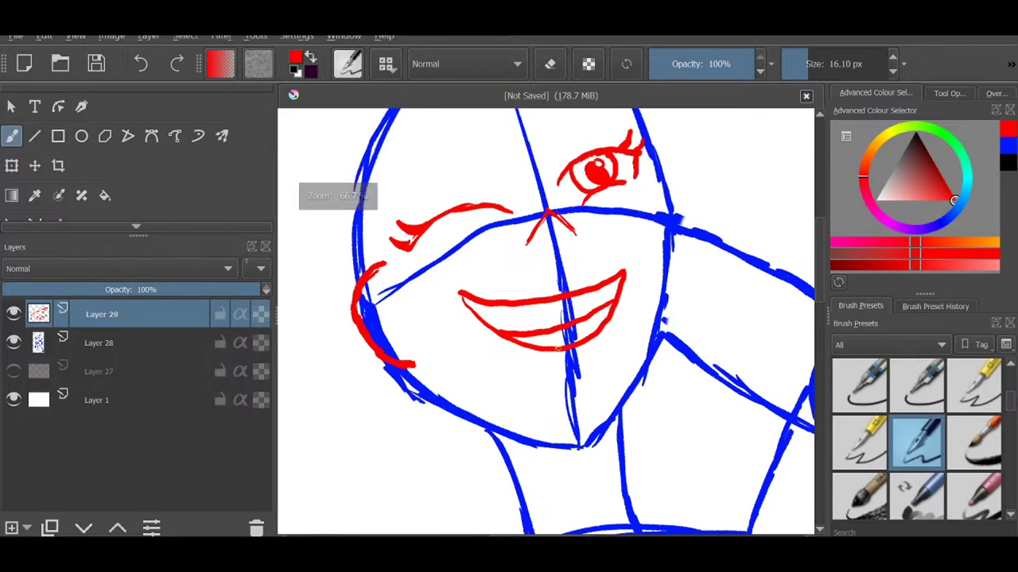
key(e)
drag(556, 183, 546, 318)
key(e)
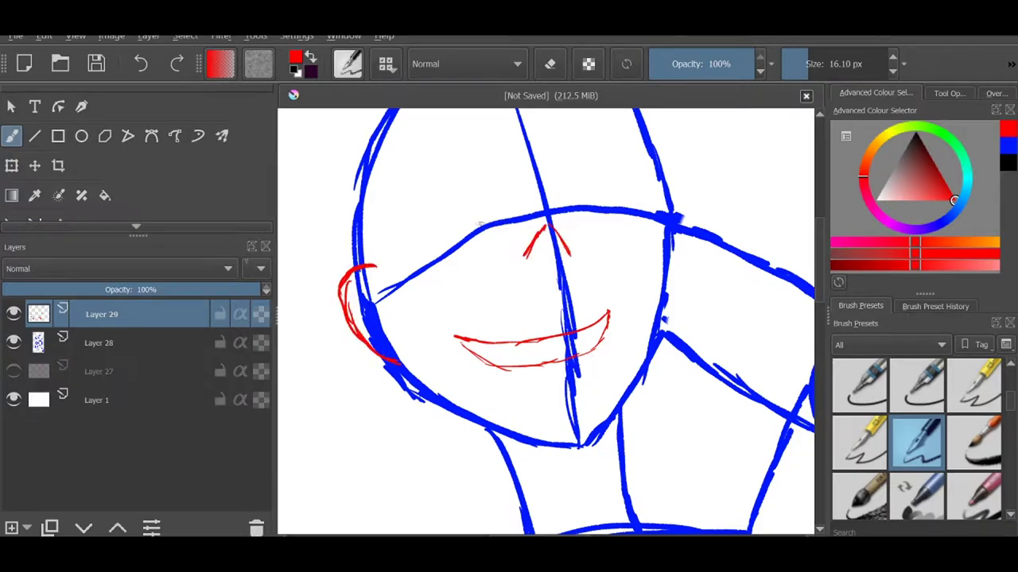
Draw the thick closed left eye, right-eye lashes, and round iris with highlighted pupil
drag(491, 227, 393, 252)
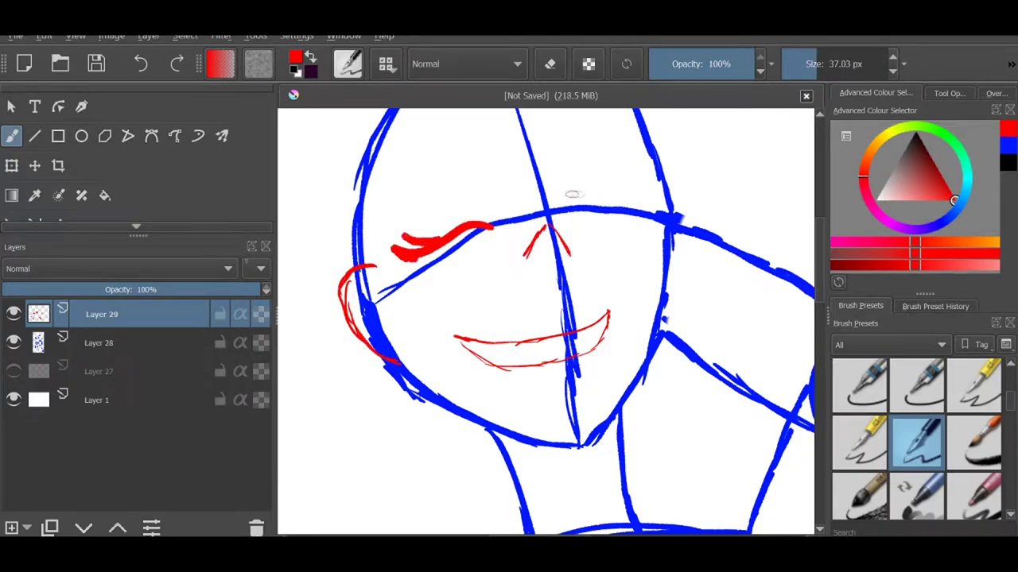
drag(560, 204, 657, 165)
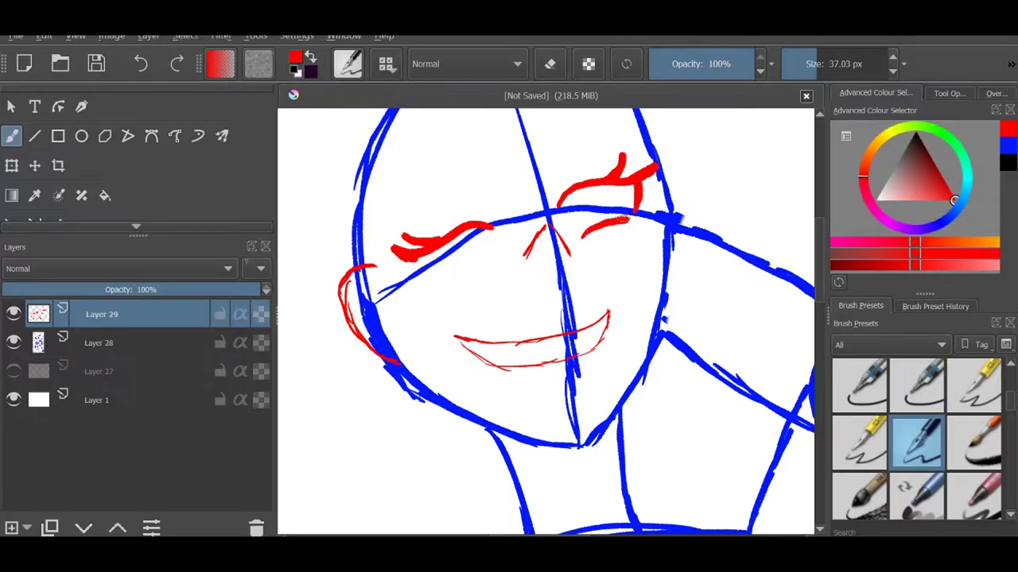
click(802, 63)
scroll(596, 193, up, 4)
drag(524, 186, 676, 161)
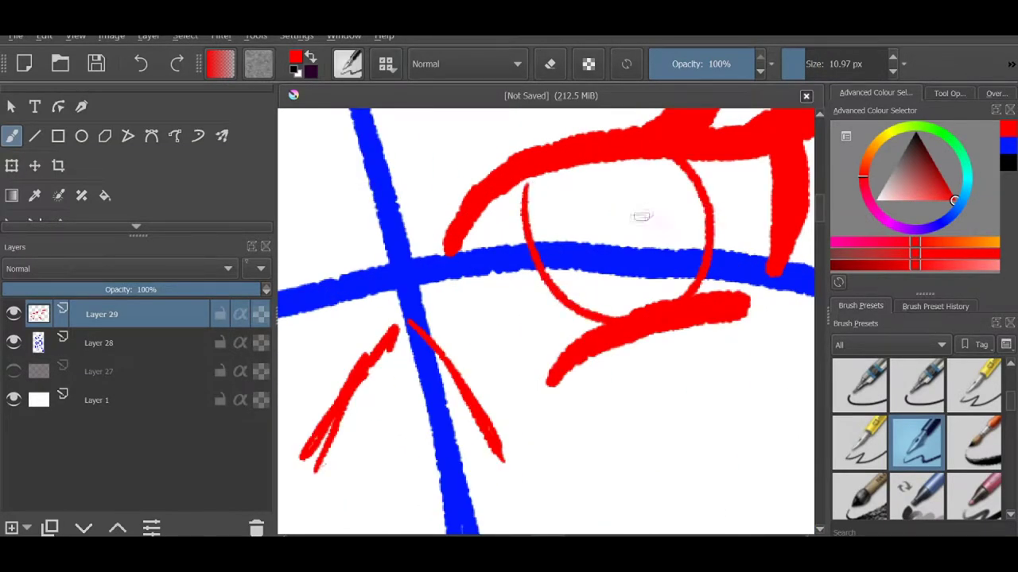
mouse_move(642, 216)
mouse_down()
mouse_move(630, 200)
mouse_move(652, 262)
mouse_move(613, 262)
mouse_move(659, 256)
mouse_up()
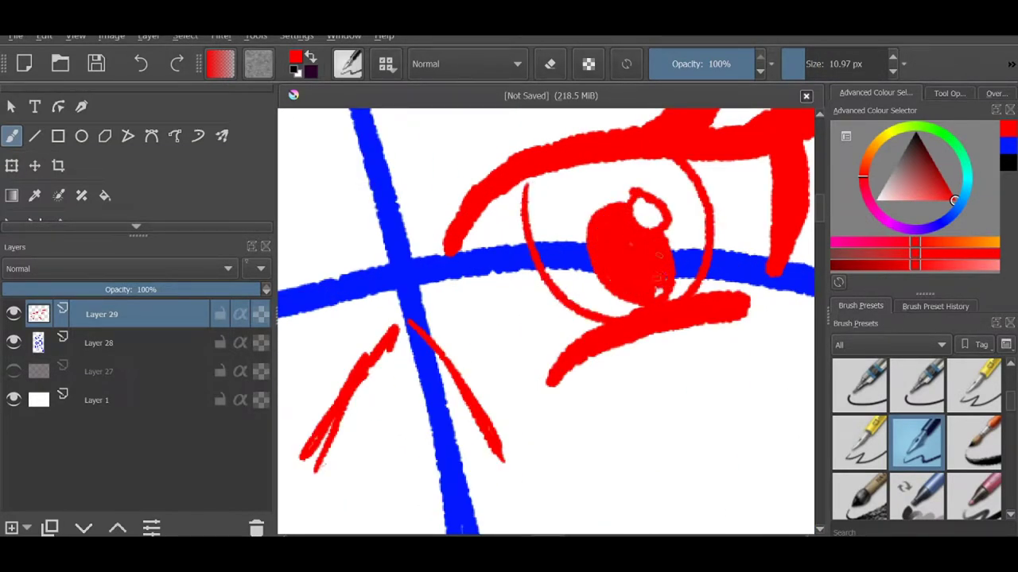
scroll(545, 318, down, 4)
scroll(545, 318, up, 2)
scroll(545, 318, up, 2)
Add thin eyebrow lines over the closed left eye and a thick arched right eyebrow
drag(401, 340, 571, 235)
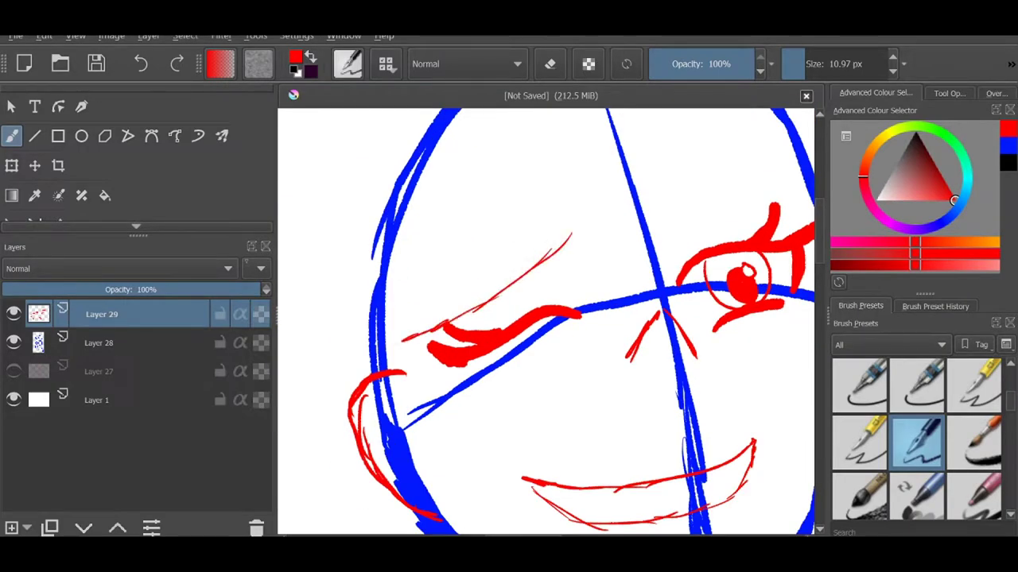
drag(495, 246, 377, 343)
scroll(525, 303, up, 2)
drag(561, 275, 784, 212)
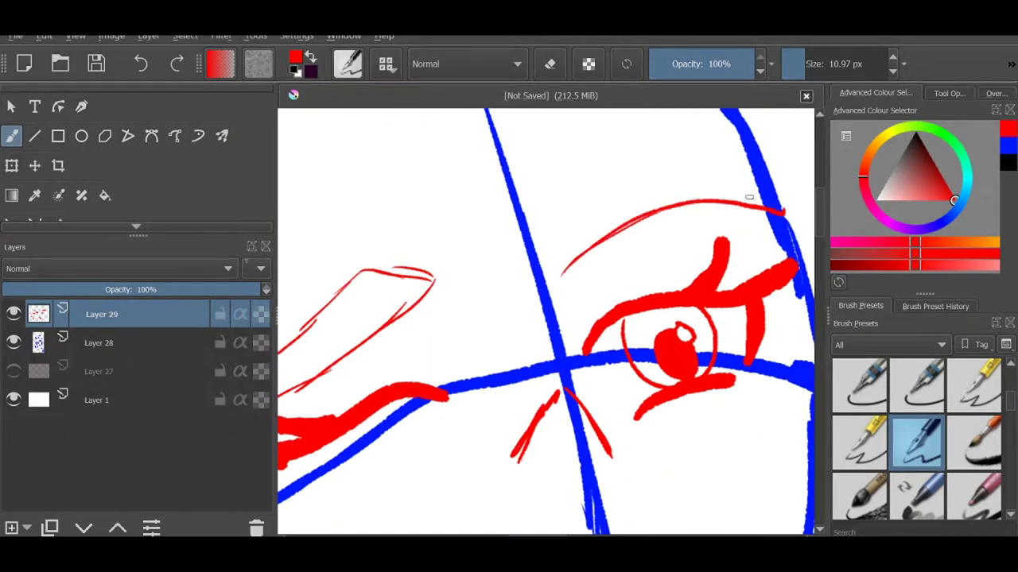
drag(578, 200, 784, 213)
scroll(596, 198, down, 3)
scroll(597, 199, up, 2)
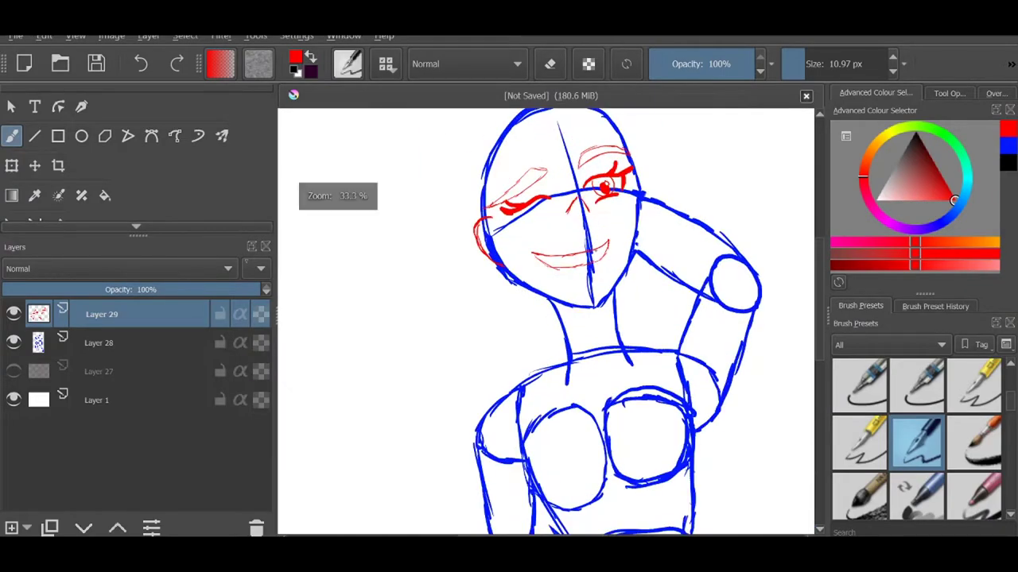
scroll(590, 191, up, 1)
scroll(545, 318, down, 3)
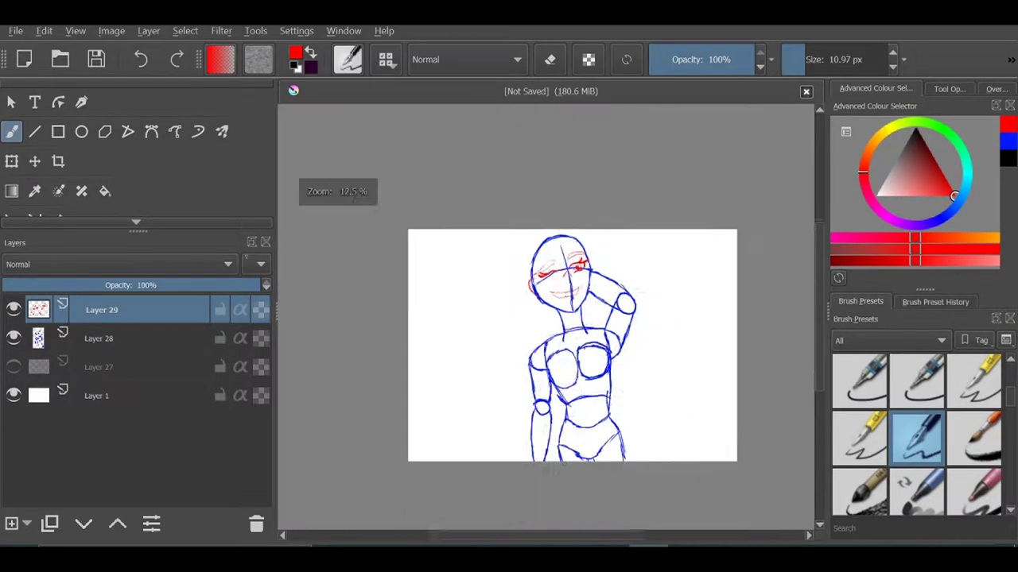
scroll(545, 318, up, 3)
scroll(459, 219, down, 3)
scroll(458, 218, up, 3)
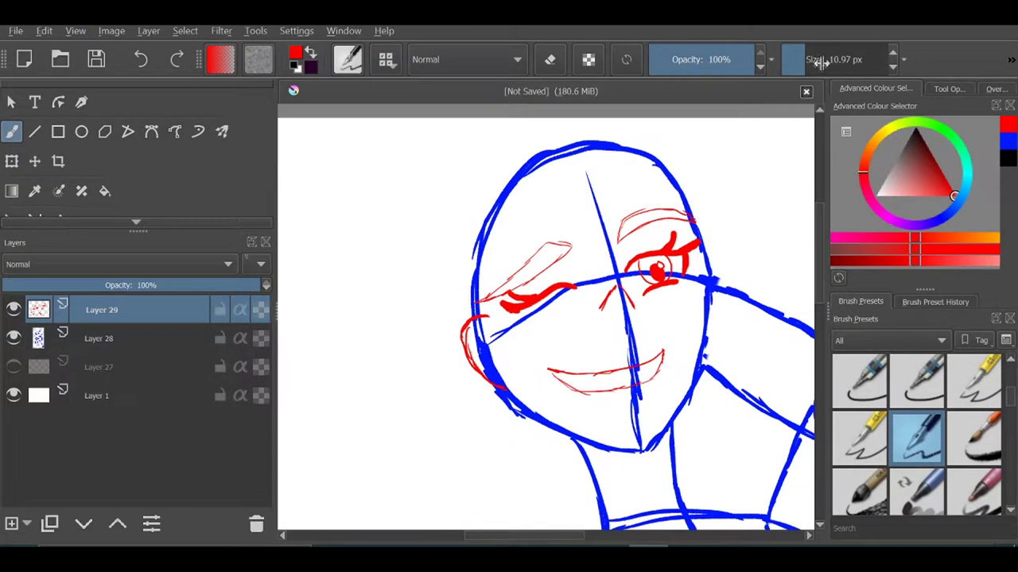
Enlarge the brush to 37.03 px and draw red hair strands framing both cheeks
drag(821, 63, 834, 63)
drag(594, 129, 588, 434)
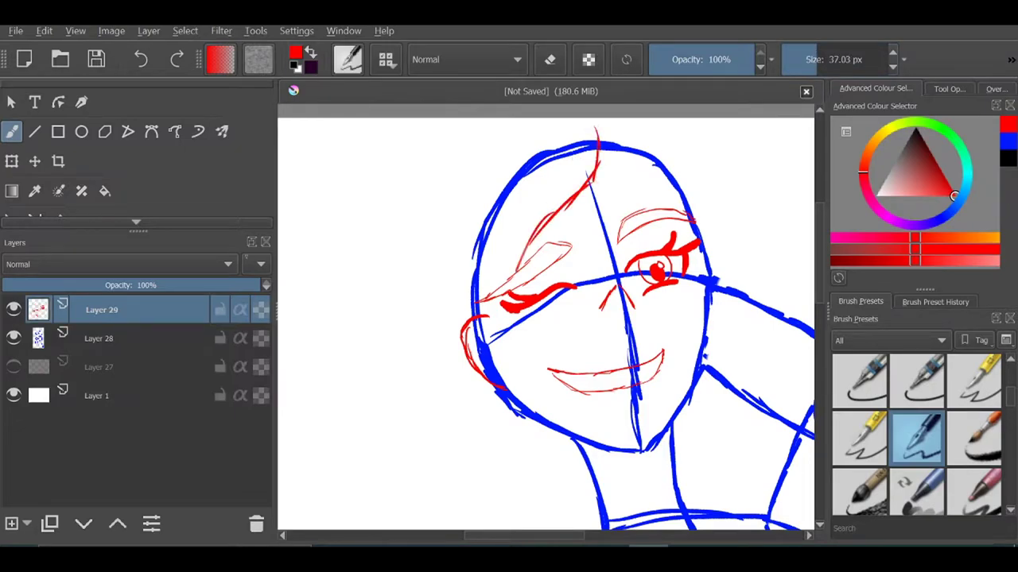
drag(507, 161, 481, 381)
drag(608, 479, 477, 143)
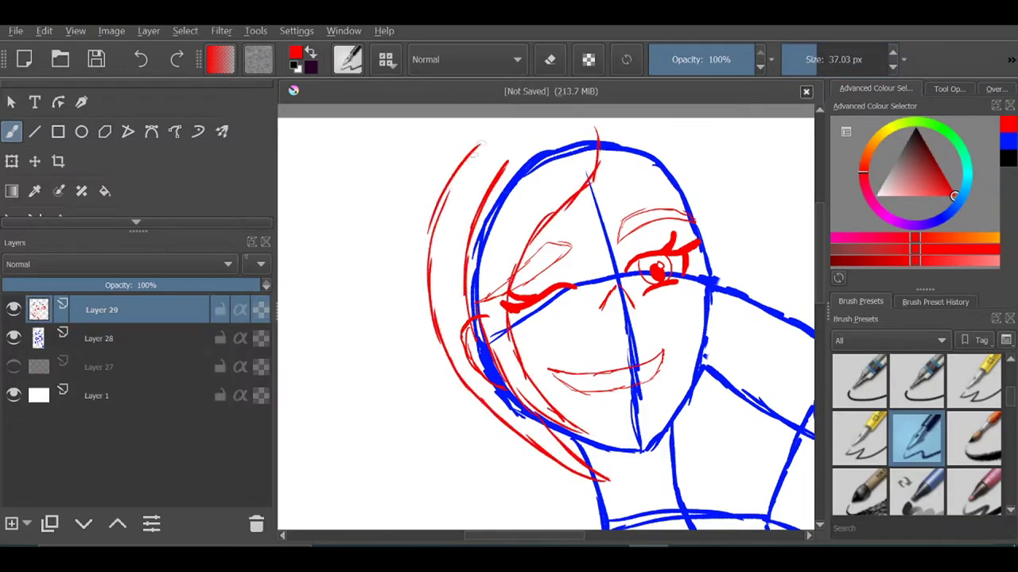
drag(717, 163, 715, 270)
drag(722, 334, 715, 449)
drag(741, 408, 714, 479)
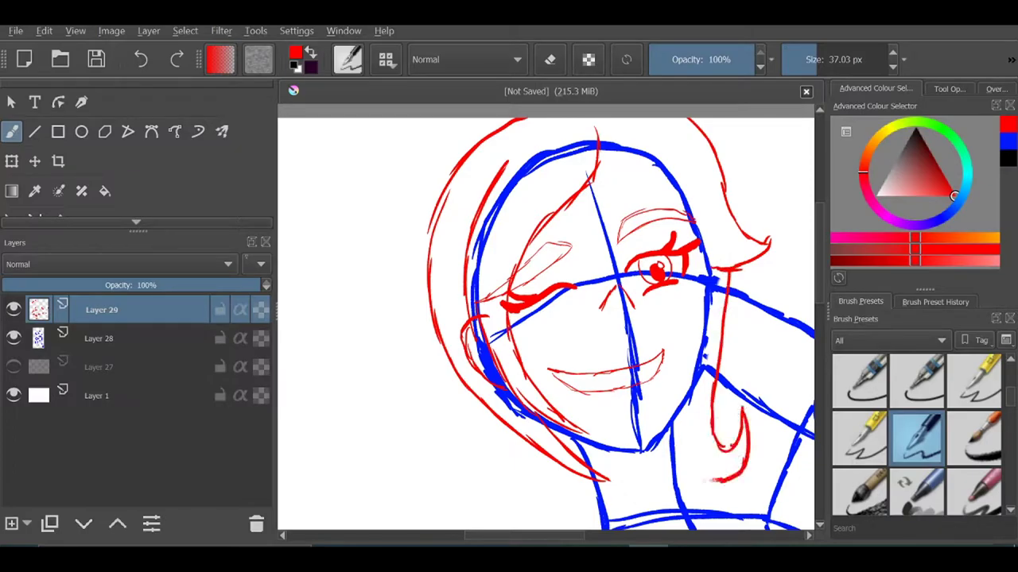
drag(582, 472, 533, 494)
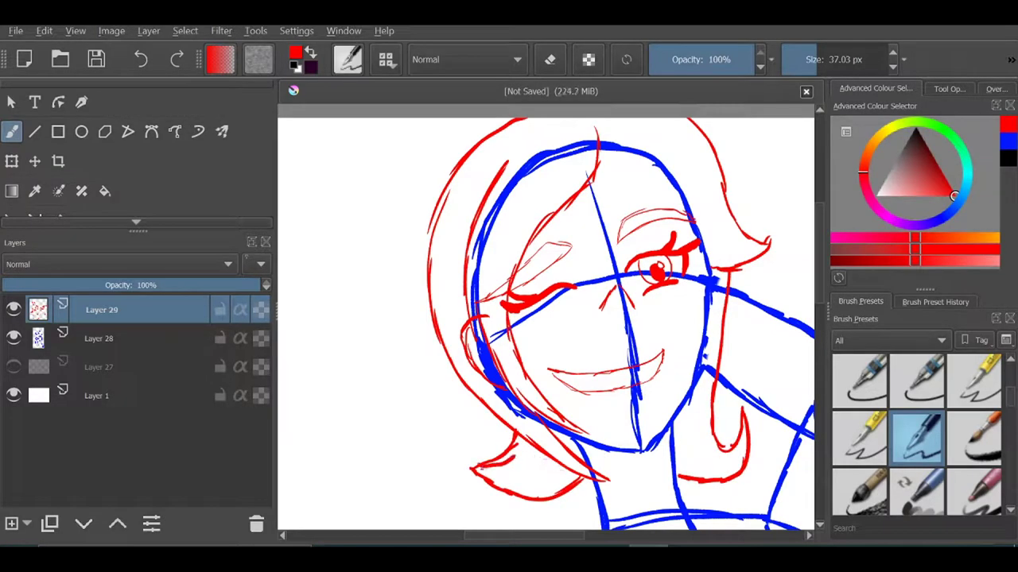
Add a cheek-to-head hair strand, reset colours to black and white, and add a new layer
scroll(545, 318, down, 2)
scroll(545, 318, up, 4)
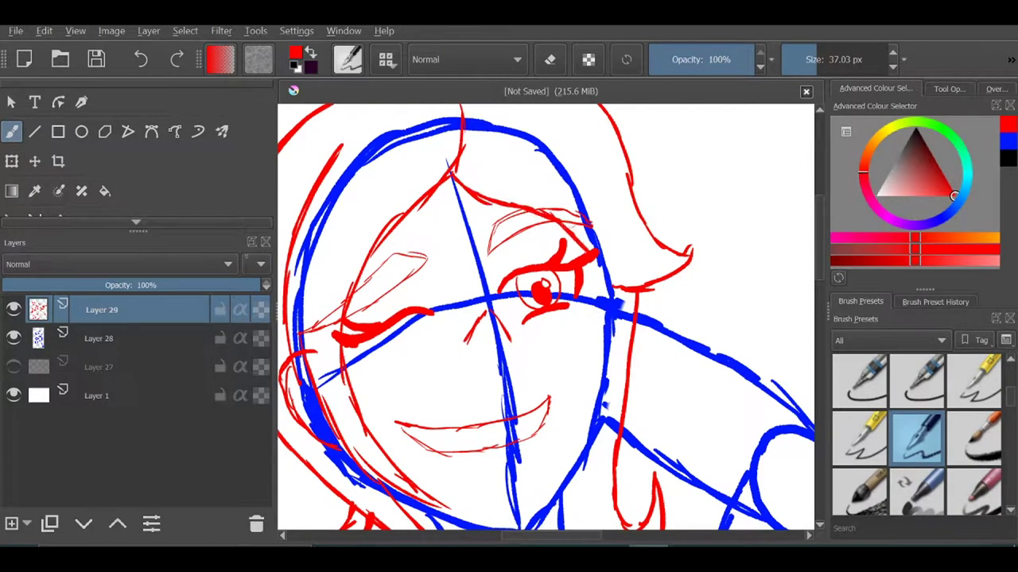
mouse_move(745, 457)
mouse_down()
mouse_move(619, 327)
mouse_move(594, 209)
mouse_up()
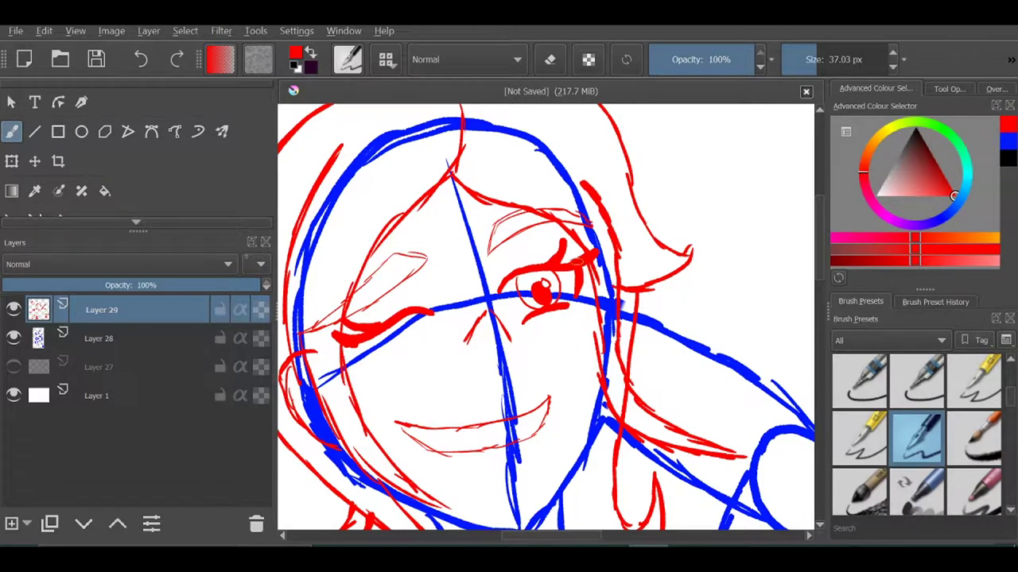
key(e)
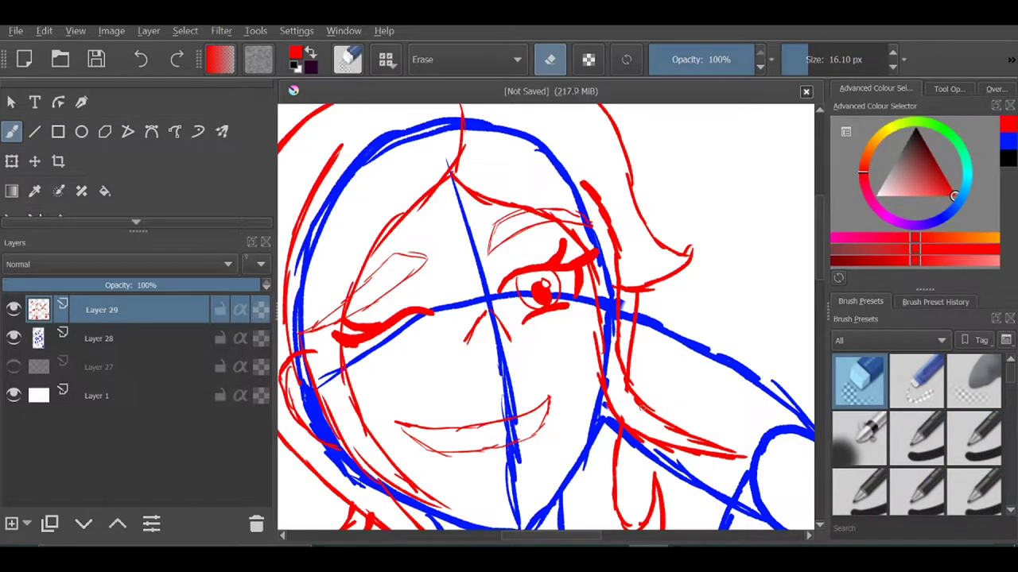
scroll(546, 318, down, 3)
scroll(545, 318, up, 2)
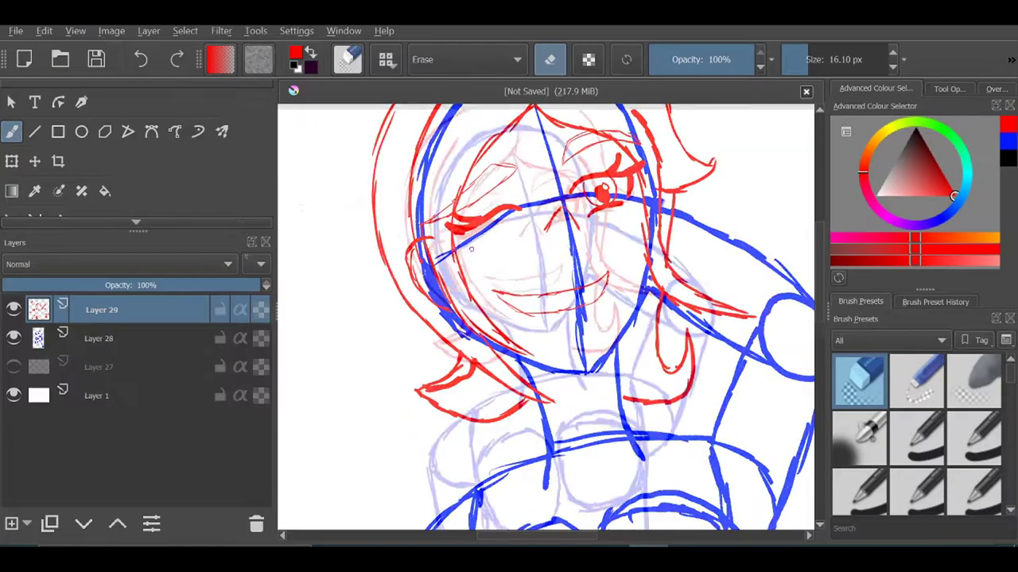
scroll(546, 318, down, 1)
key(d)
key(Insert)
With a thinner black pen, draw the left shoulder line and the right shoulder piece
scroll(484, 390, up, 5)
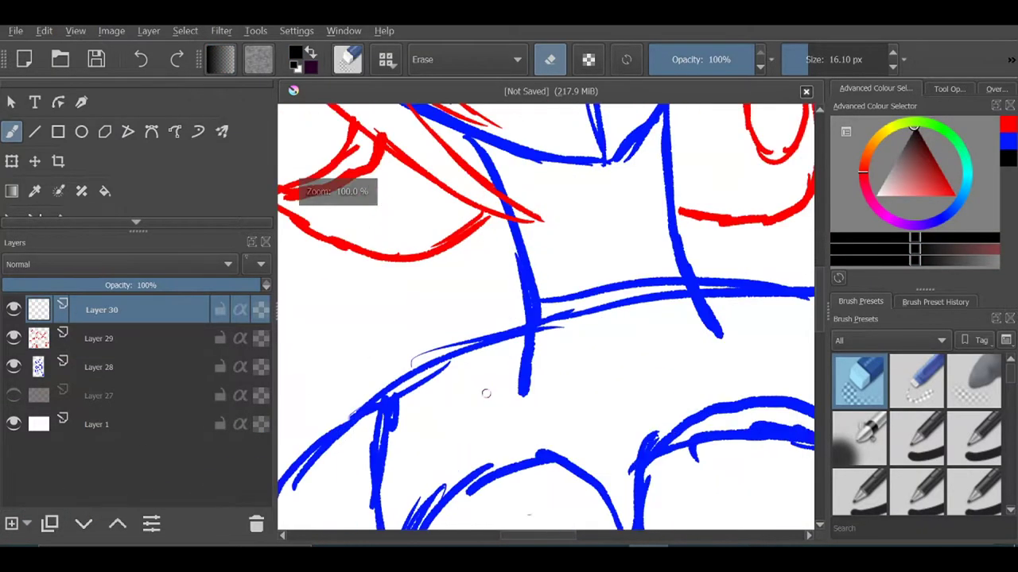
key(e)
click(813, 61)
mouse_move(488, 216)
mouse_down()
mouse_move(375, 407)
mouse_move(524, 471)
mouse_up()
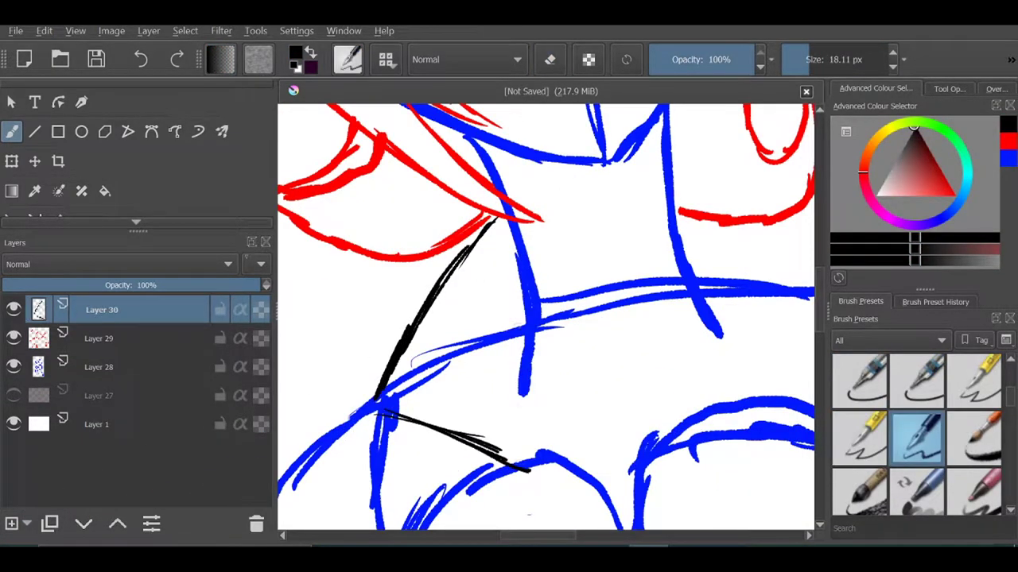
drag(523, 328, 528, 469)
scroll(528, 469, down, 3)
scroll(548, 215, up, 2)
drag(544, 213, 660, 298)
drag(660, 298, 604, 400)
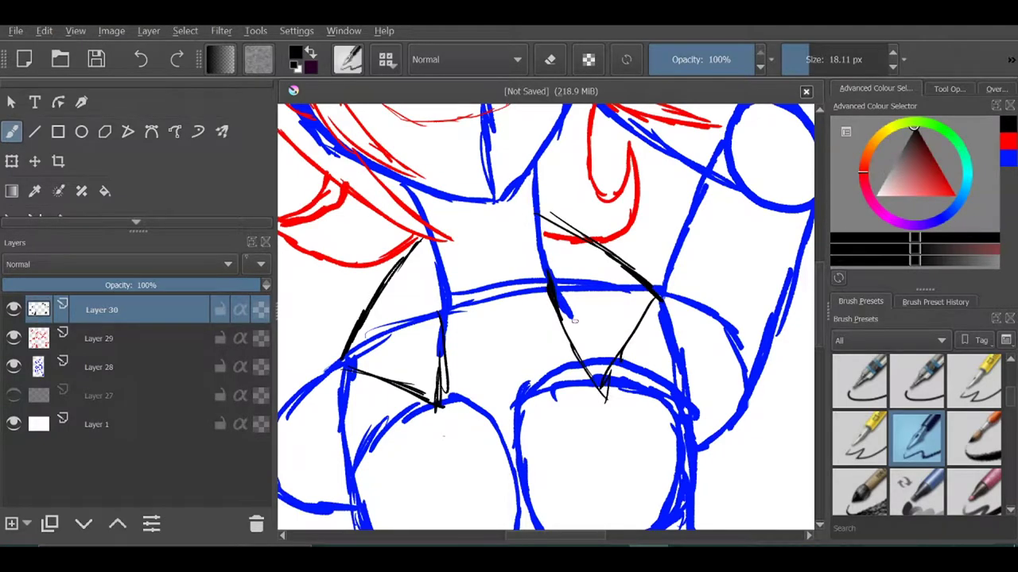
Add black torso lines, a pointed left sleeve and a long chest-to-hip line
drag(485, 232, 579, 283)
drag(548, 302, 401, 338)
drag(430, 256, 401, 308)
scroll(402, 308, down, 3)
scroll(460, 159, up, 2)
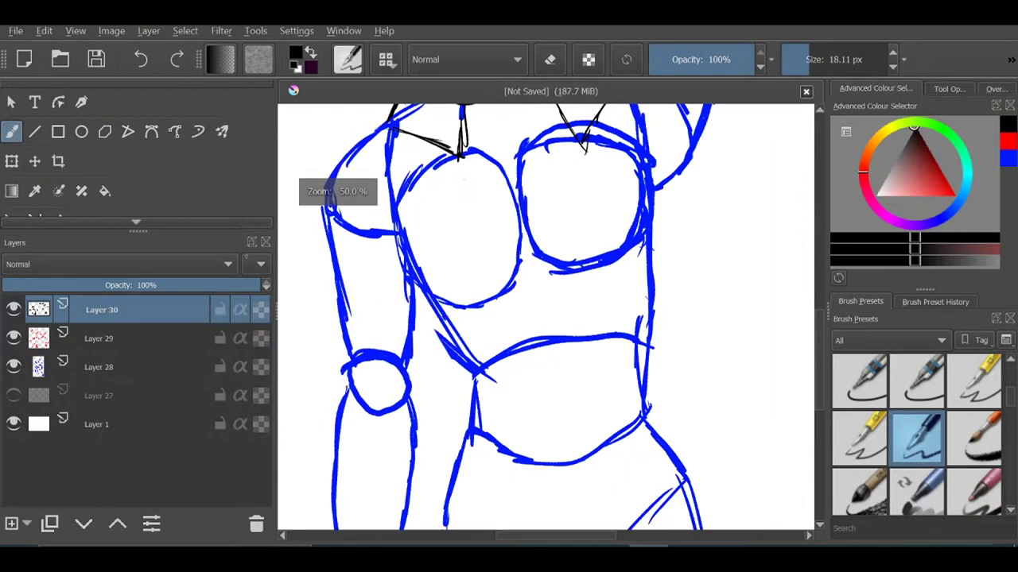
mouse_move(459, 155)
mouse_down()
mouse_move(460, 235)
mouse_move(531, 461)
mouse_up()
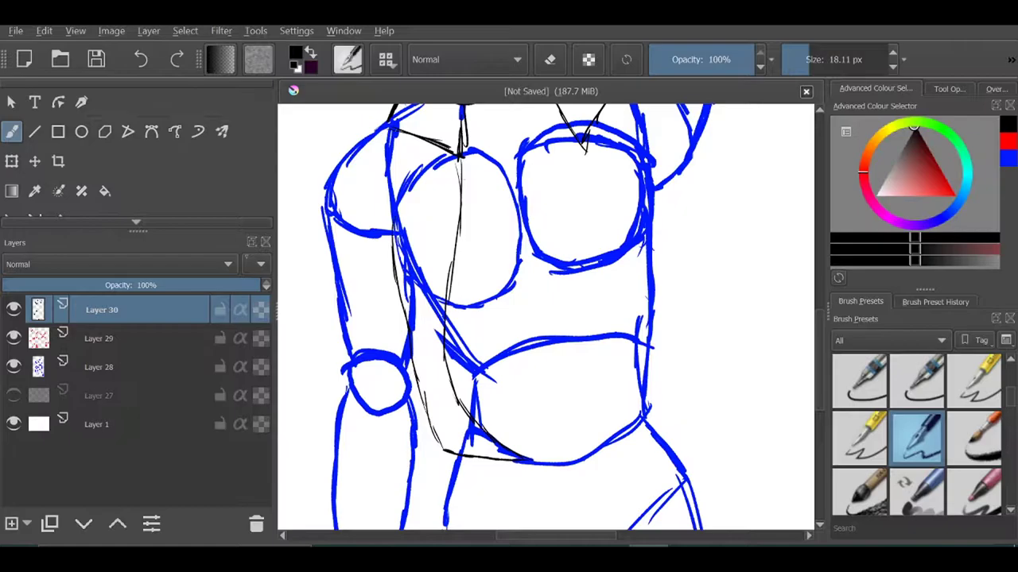
drag(381, 123, 390, 224)
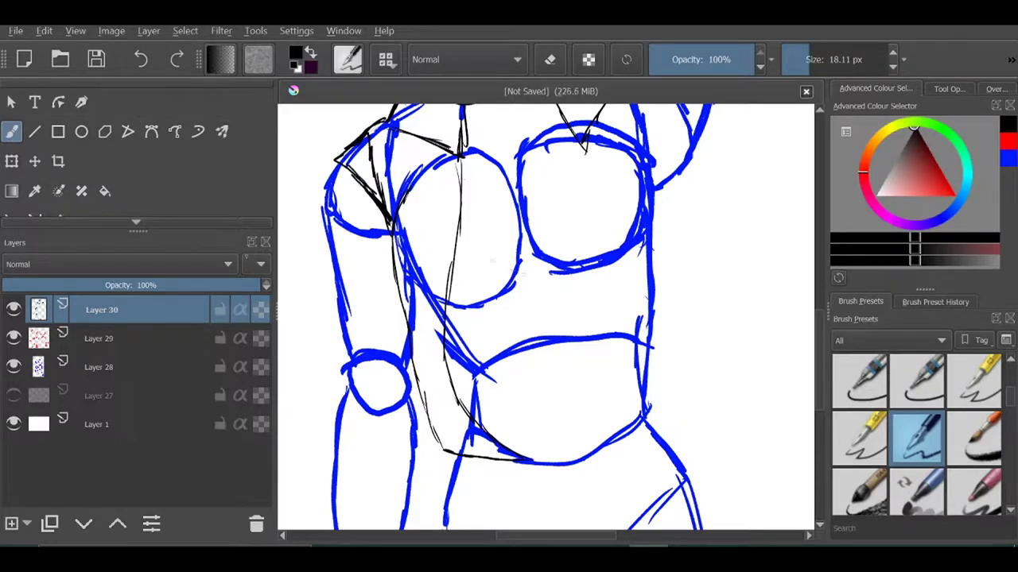
scroll(545, 318, down, 3)
scroll(546, 318, up, 2)
scroll(545, 318, up, 1)
drag(497, 177, 652, 468)
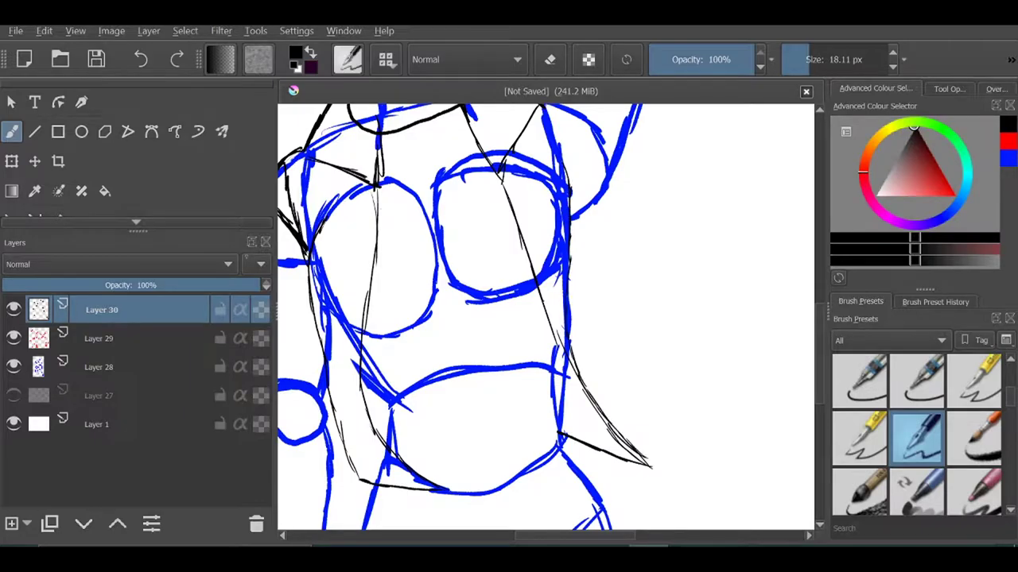
Draw a curved chest line, a light belly line, the waistband and a small shape beside the chest
scroll(545, 318, up, 3)
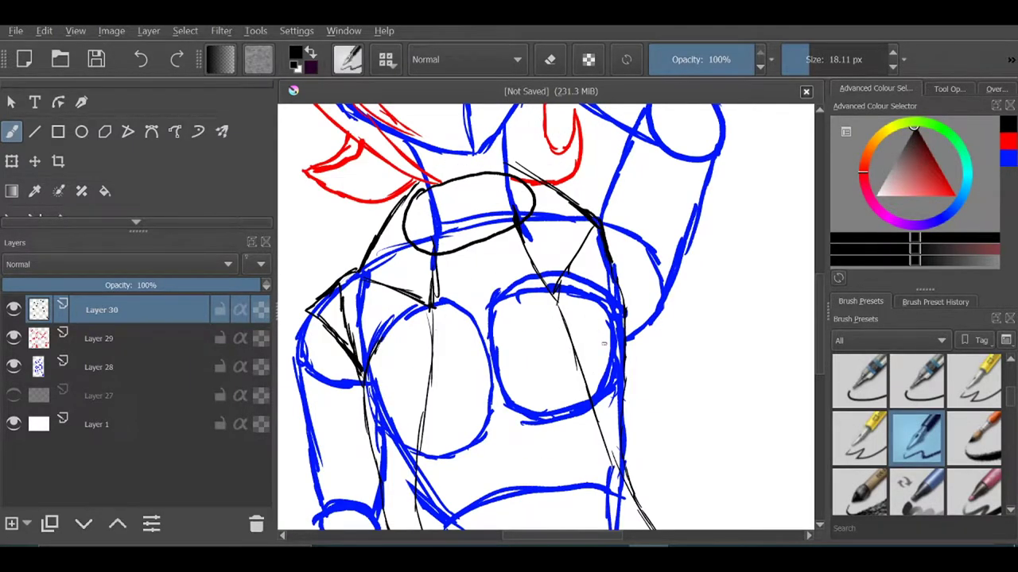
scroll(604, 344, down, 2)
scroll(603, 344, down, 1)
scroll(603, 343, up, 1)
scroll(617, 351, up, 2)
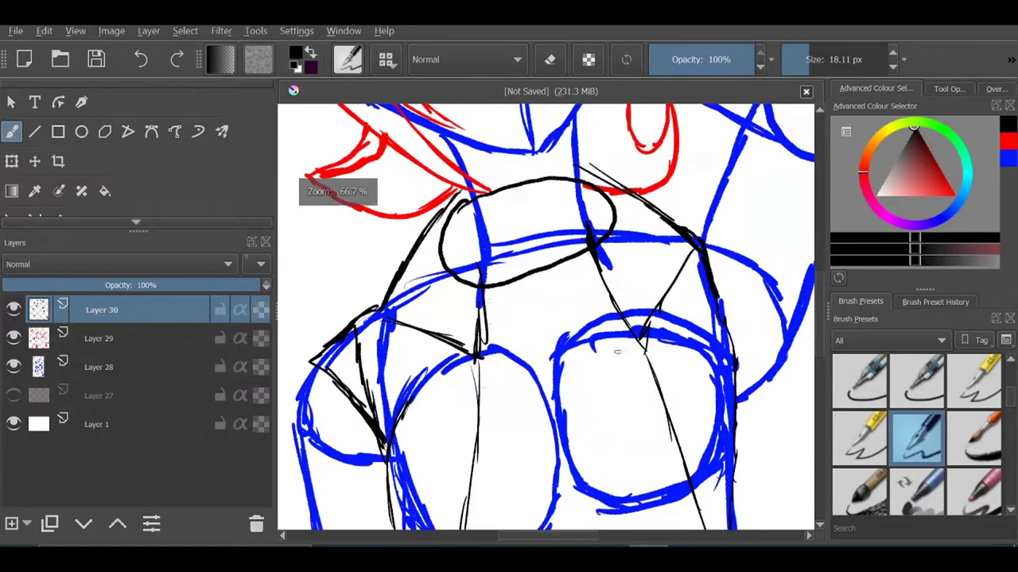
drag(477, 357, 584, 337)
scroll(591, 301, down, 2)
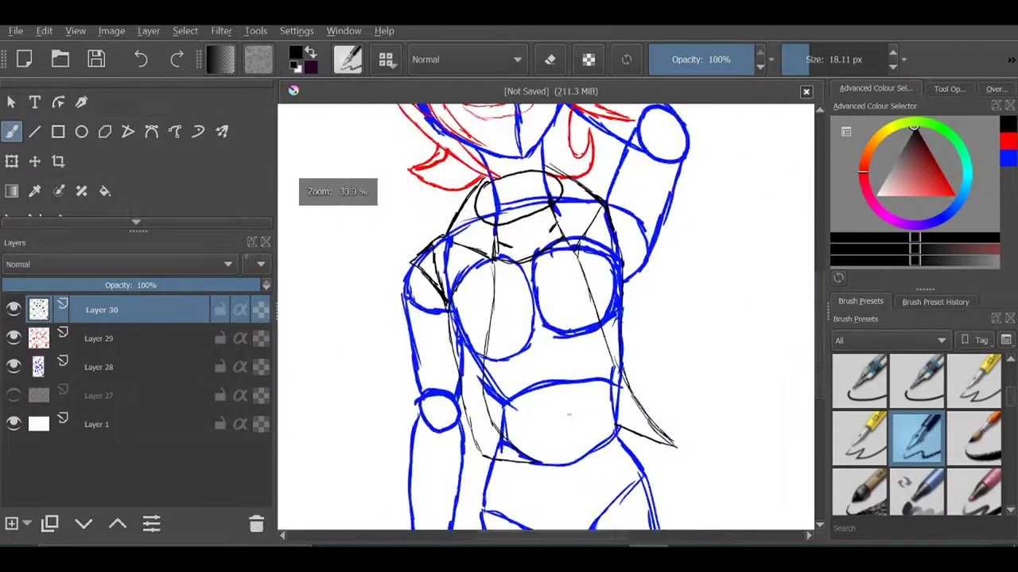
scroll(524, 397, up, 3)
drag(435, 383, 566, 398)
mouse_move(658, 350)
mouse_down()
mouse_move(493, 461)
mouse_move(400, 426)
mouse_up()
scroll(629, 297, up, 3)
scroll(629, 296, up, 2)
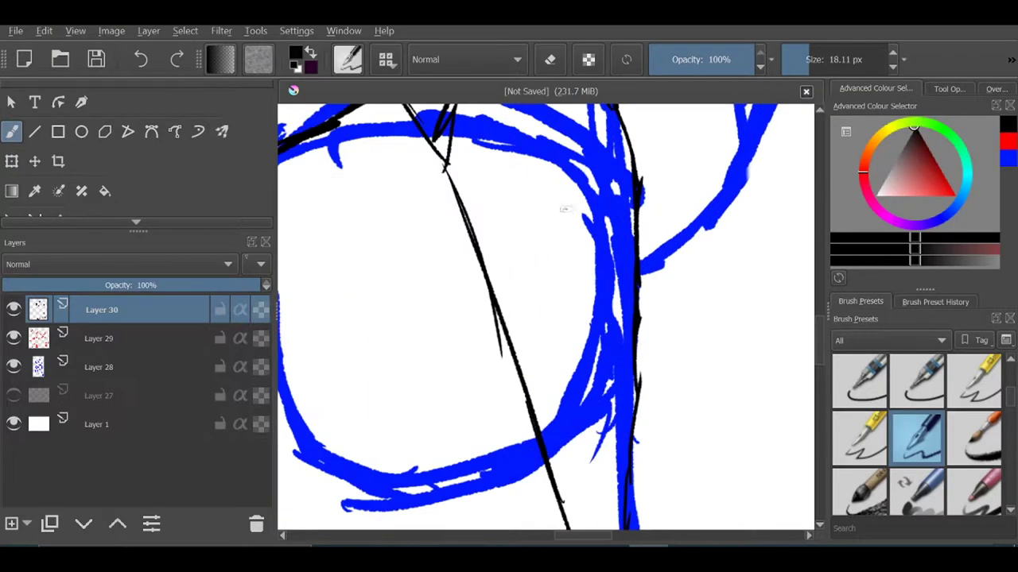
drag(556, 211, 604, 418)
drag(636, 374, 629, 233)
drag(563, 259, 612, 255)
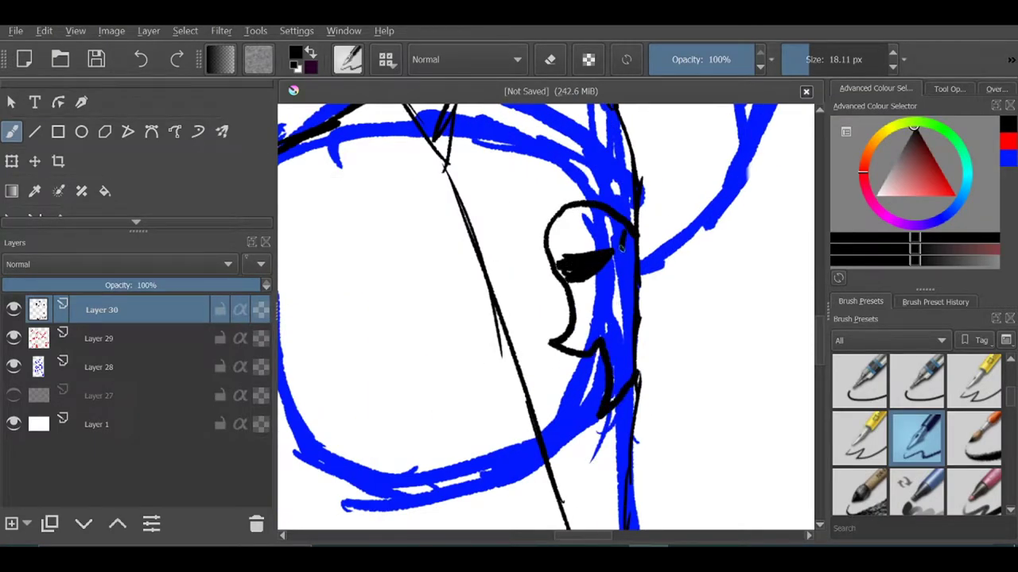
Pick a fine ink pen preset, undo a stray chest scribble and draw a hook-shaped chest line
scroll(546, 318, down, 3)
scroll(545, 318, down, 3)
key(e)
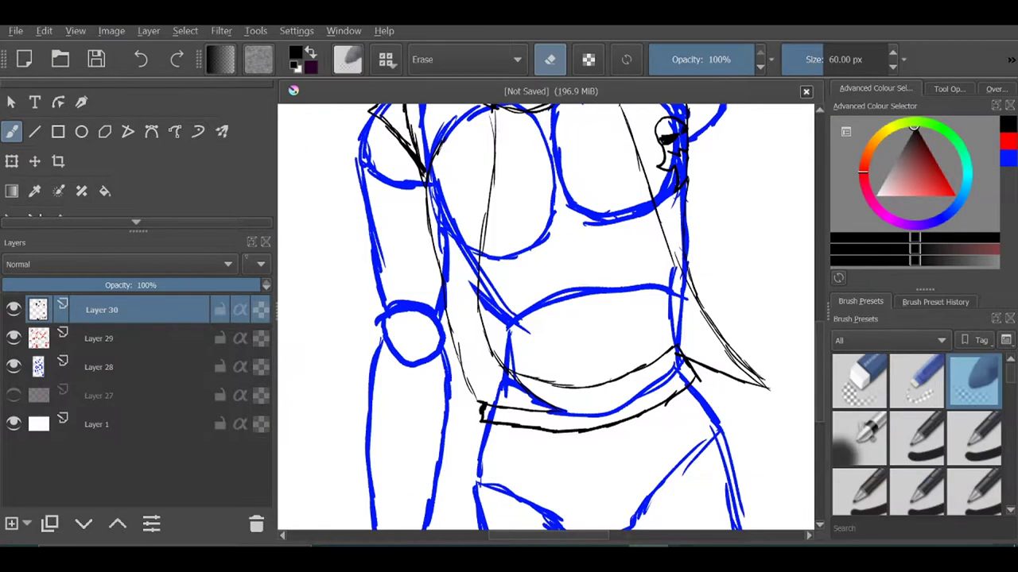
scroll(916, 413, down, 3)
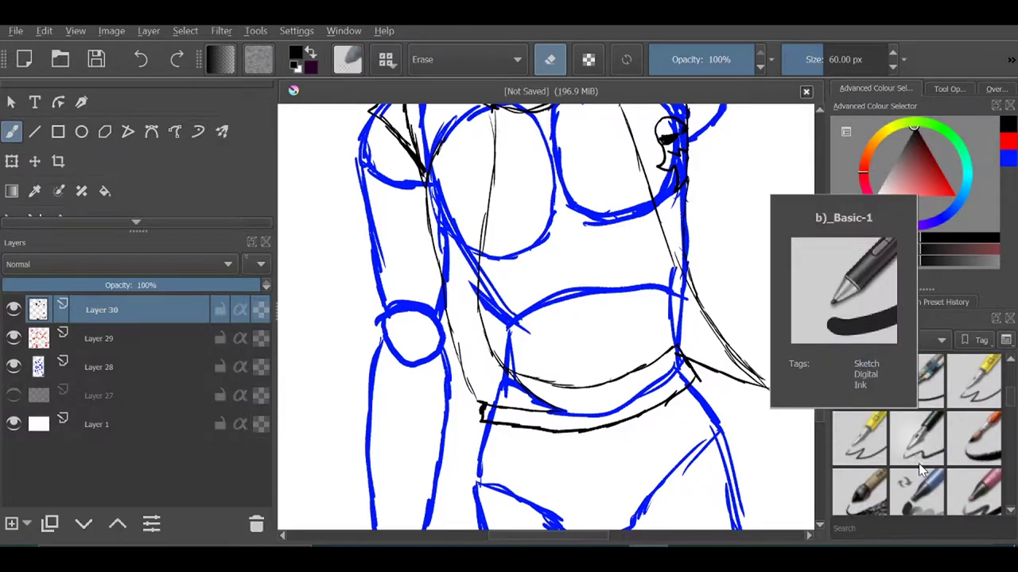
click(917, 438)
scroll(515, 278, up, 1)
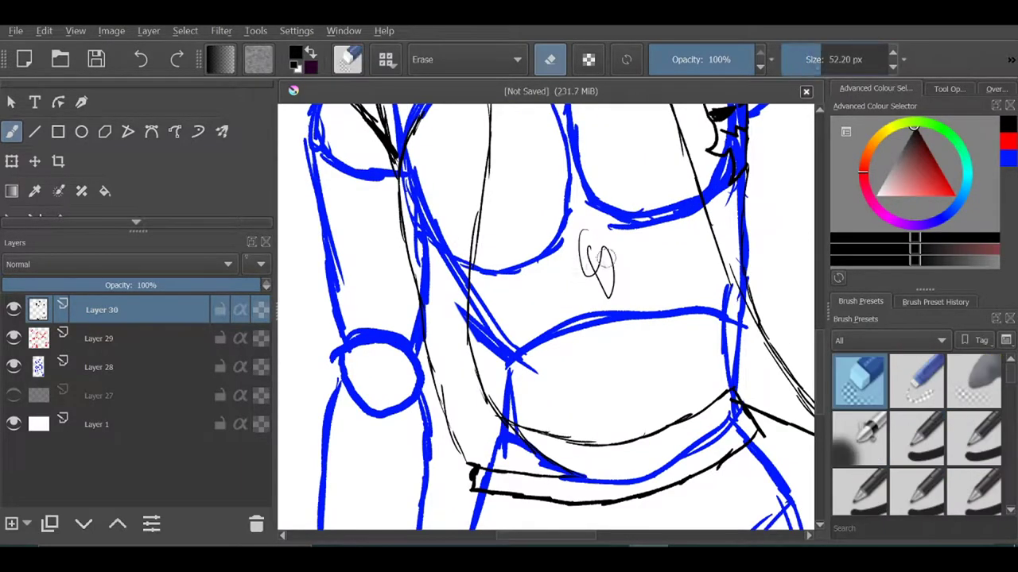
key(ctrl+z)
mouse_move(579, 256)
mouse_down()
mouse_move(612, 292)
mouse_move(587, 314)
mouse_up()
Alternate between eraser and pen while reviewing the line work, then select Layer 29
key(e)
scroll(592, 266, down, 2)
scroll(645, 230, up, 2)
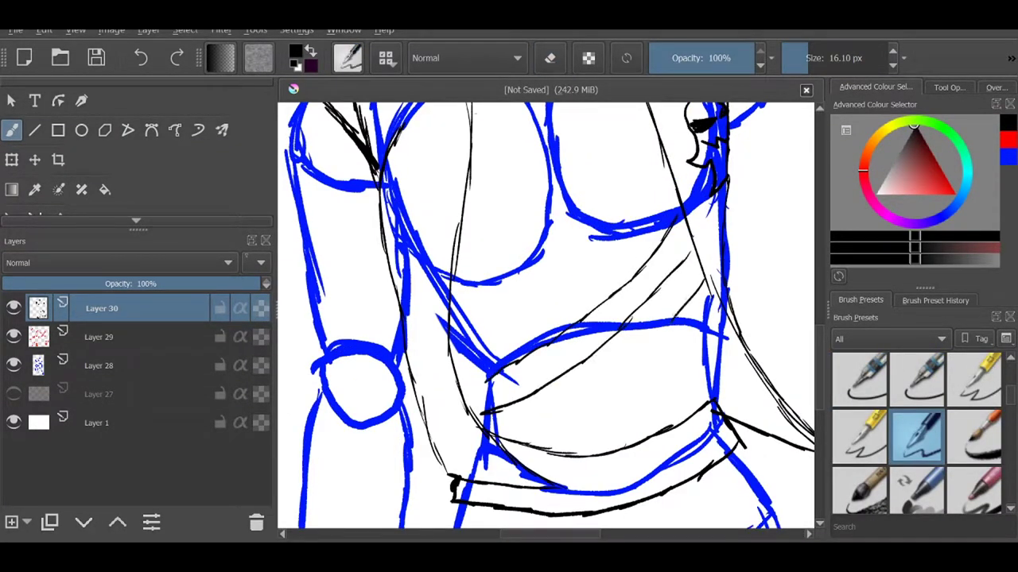
scroll(549, 370, down, 5)
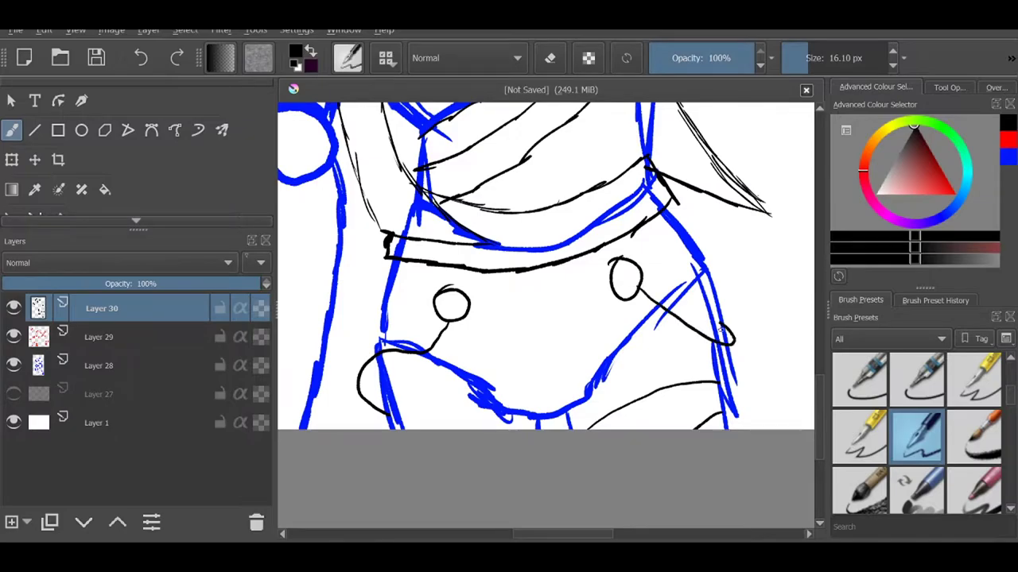
key(/)
scroll(546, 311, down, 3)
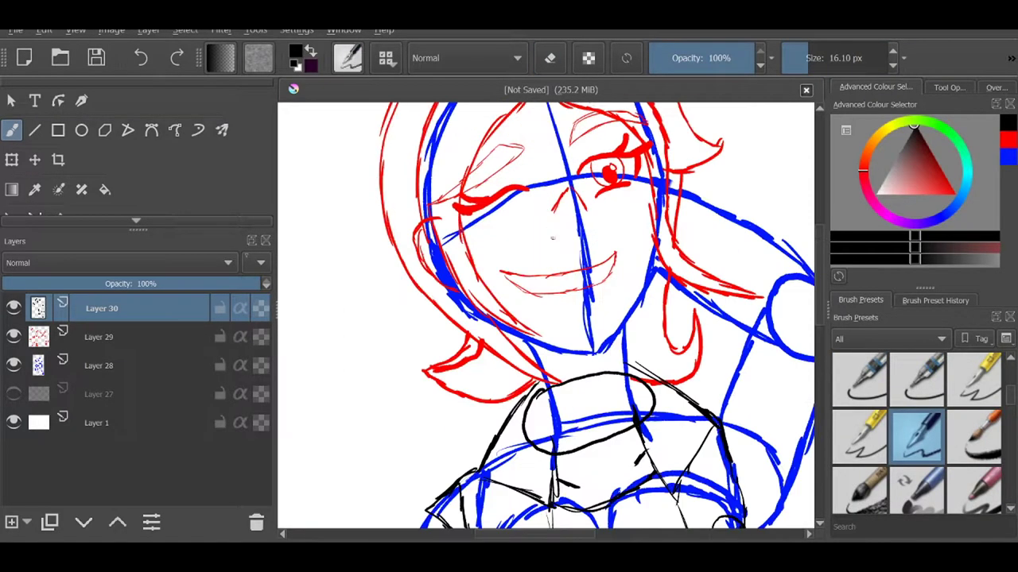
scroll(530, 368, up, 1)
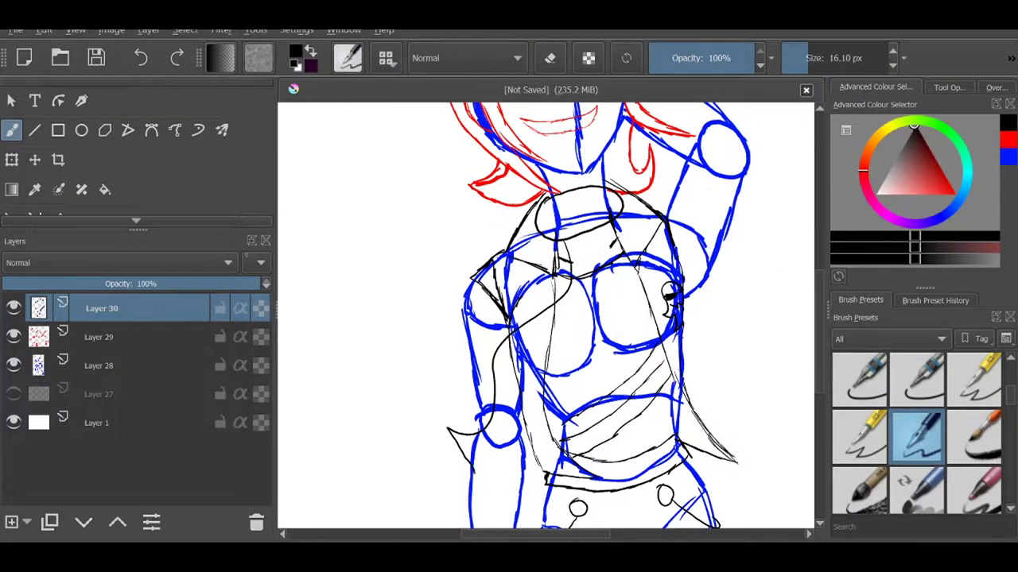
scroll(578, 237, up, 2)
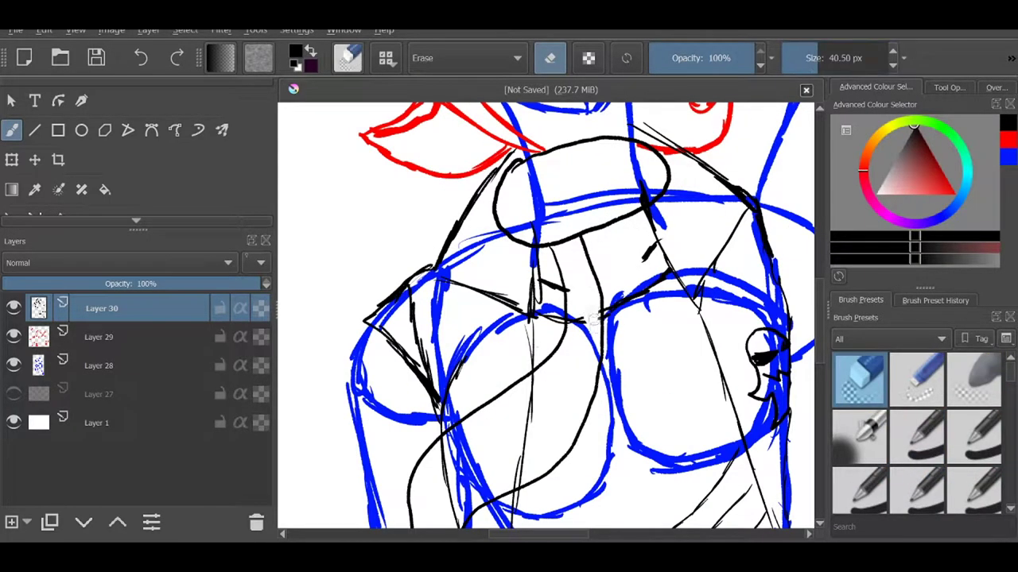
scroll(592, 310, down, 3)
scroll(651, 133, up, 3)
key(/)
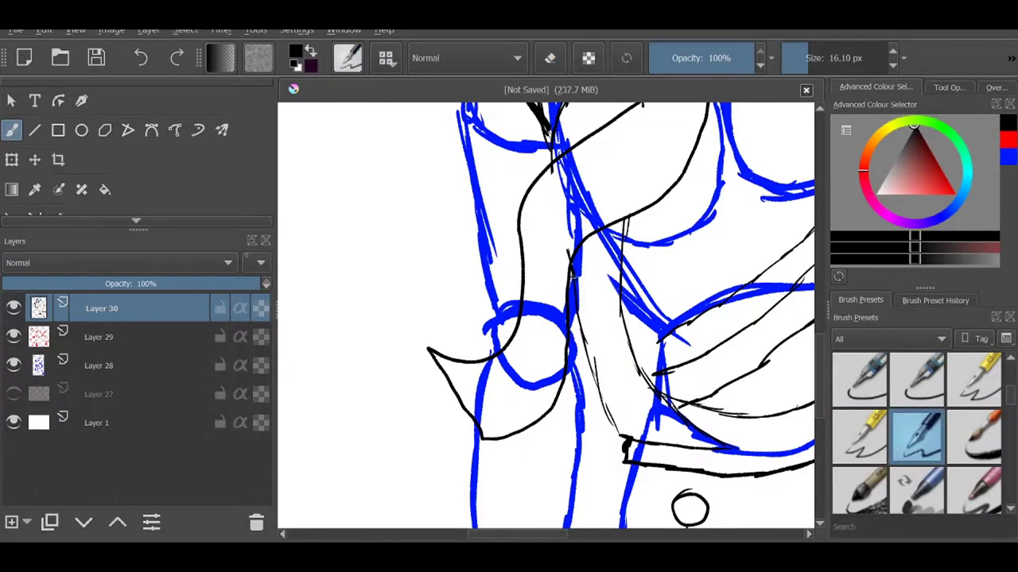
scroll(572, 274, down, 3)
scroll(588, 230, up, 3)
click(93, 337)
Review the red face sketch on Layer 29, then group the sketch layers into Layer 31
scroll(541, 170, up, 2)
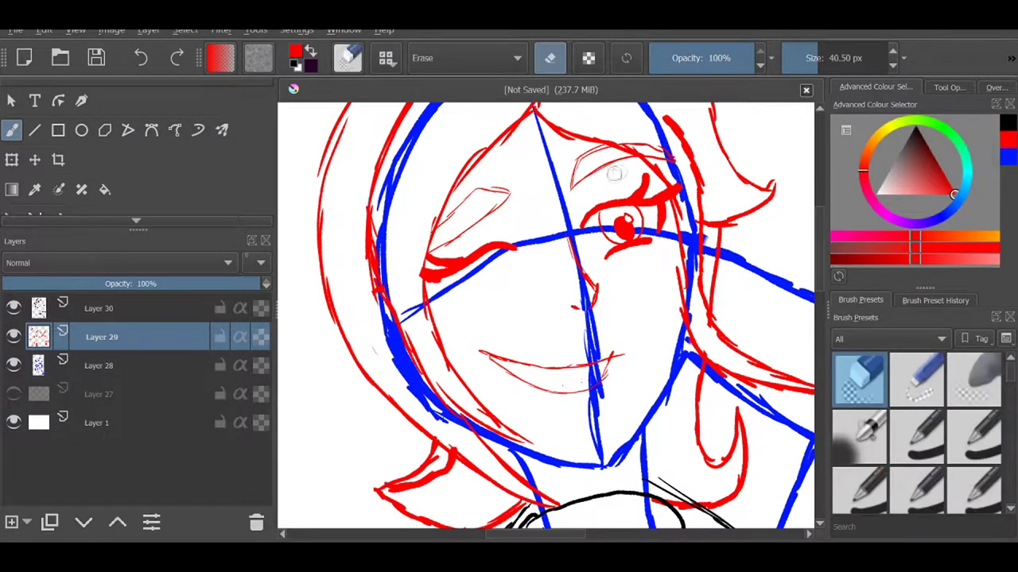
scroll(548, 318, down, 2)
scroll(548, 318, up, 2)
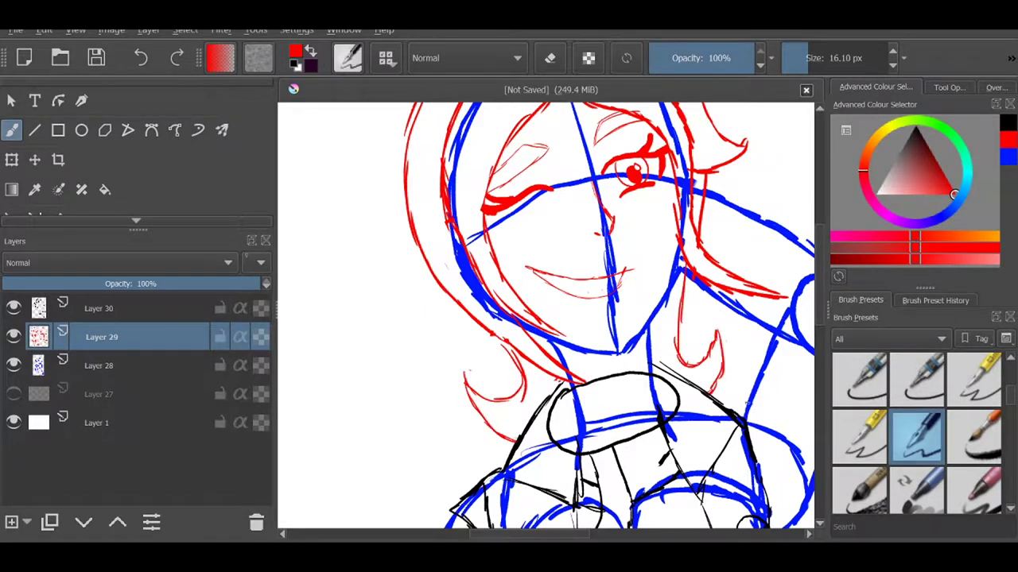
scroll(547, 318, down, 2)
scroll(548, 318, down, 2)
scroll(548, 318, up, 1)
scroll(548, 318, up, 2)
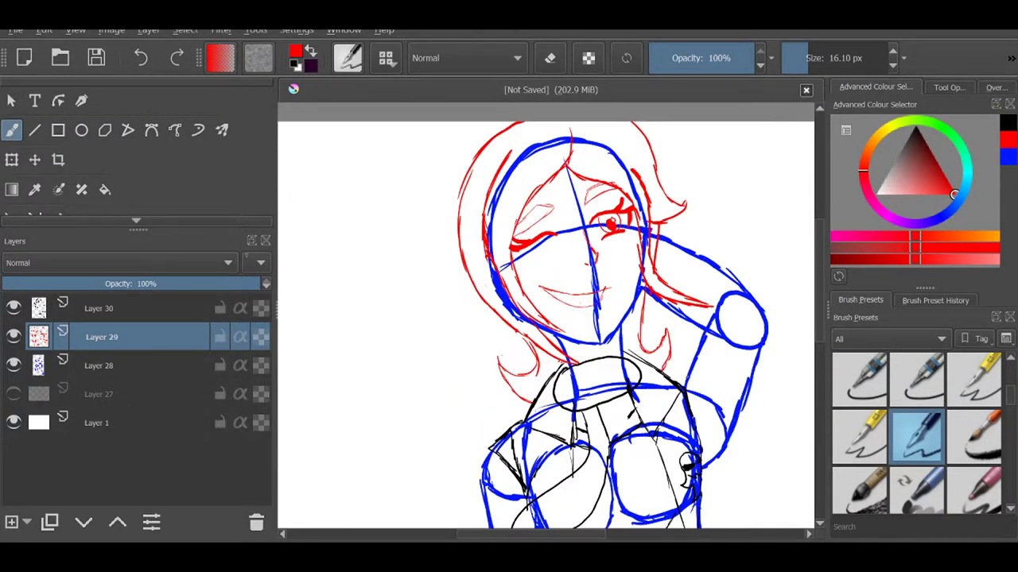
scroll(548, 318, down, 3)
scroll(548, 318, up, 1)
key(Insert)
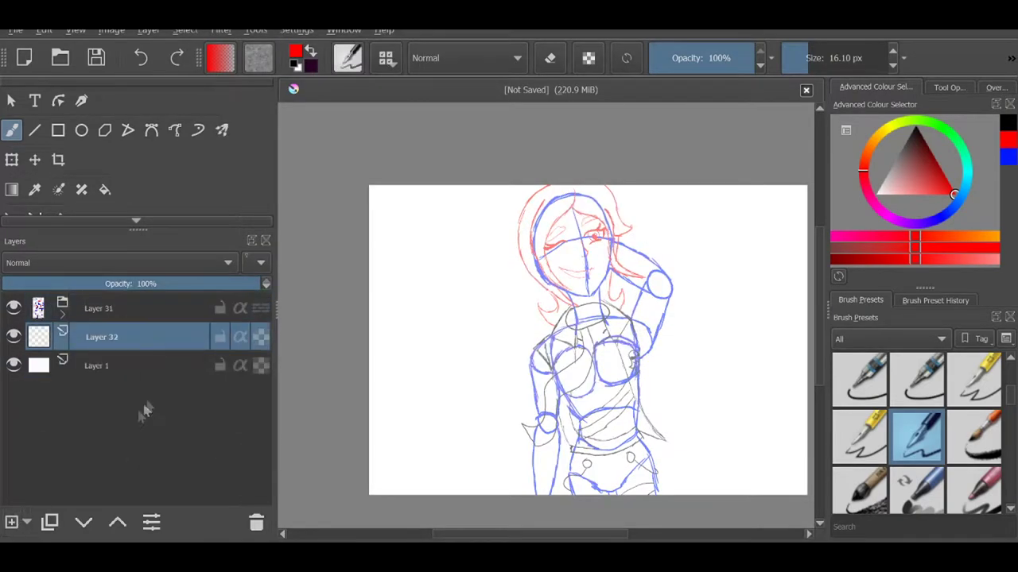
Scroll the canvas view up and down to look over the sketch
scroll(636, 251, up, 2)
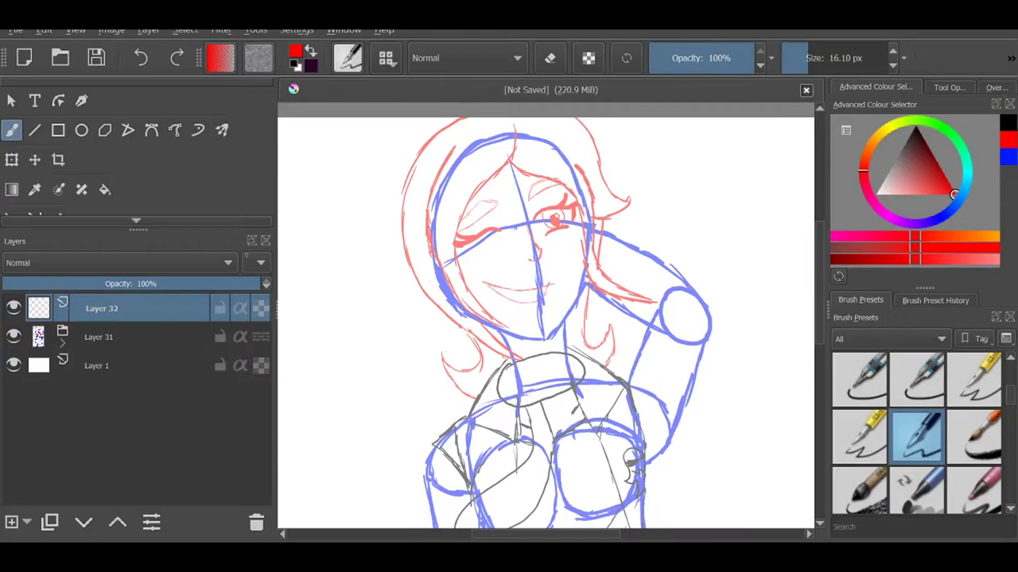
scroll(472, 171, down, 4)
scroll(471, 171, up, 1)
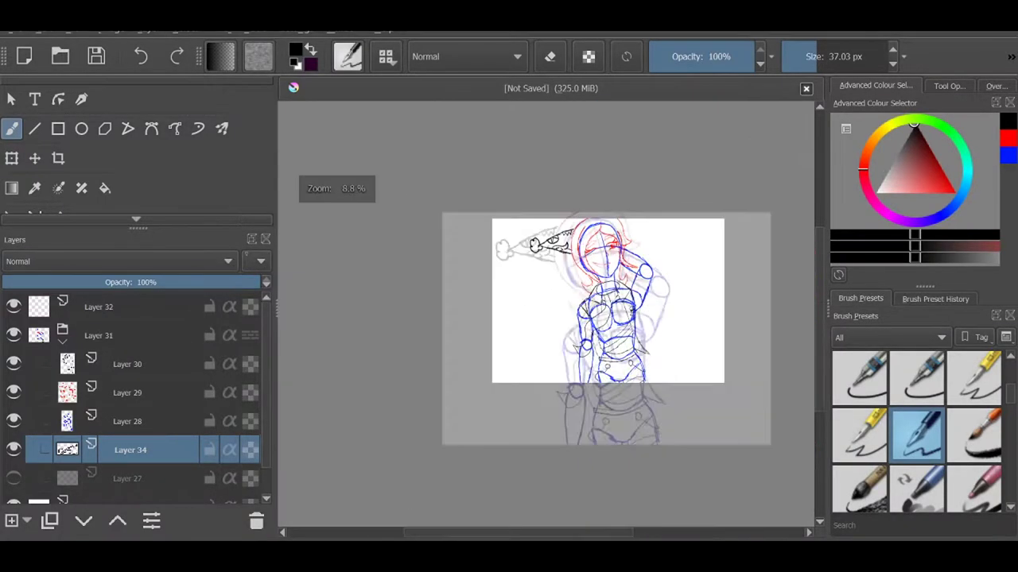
Zoom in and trace the hair's left edge with black Bezier curves
key(plus)
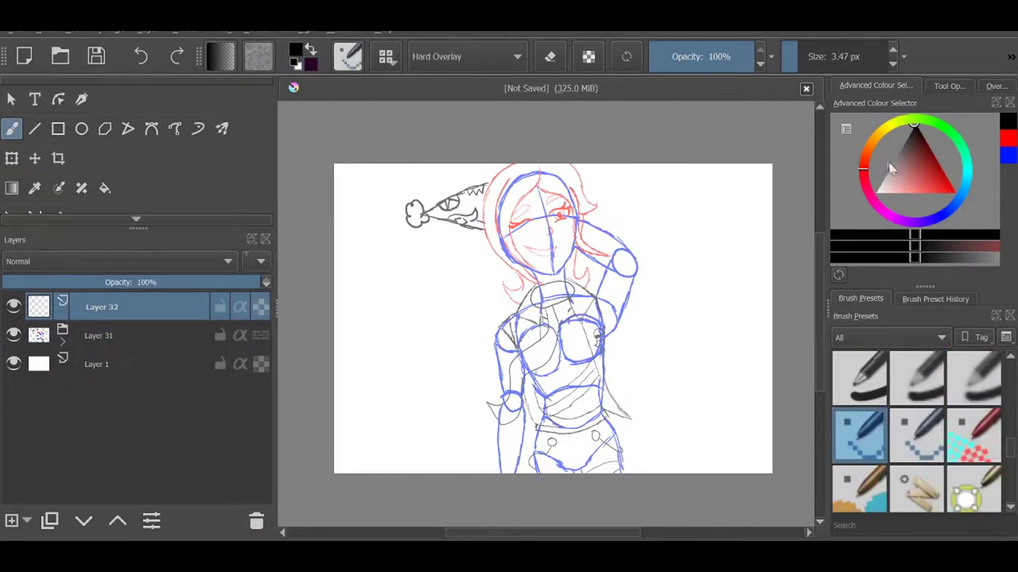
click(152, 128)
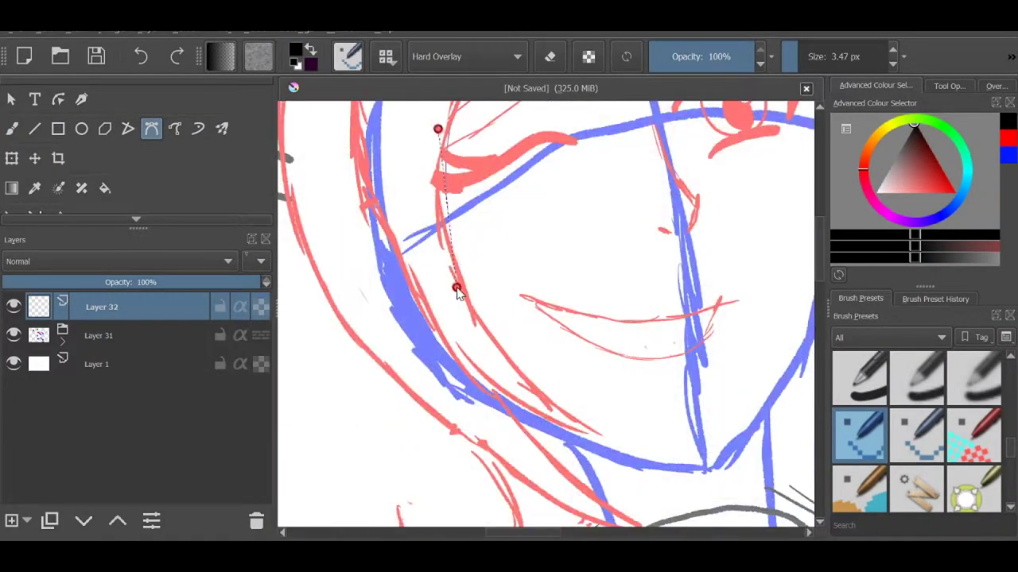
scroll(363, 330, down, 5)
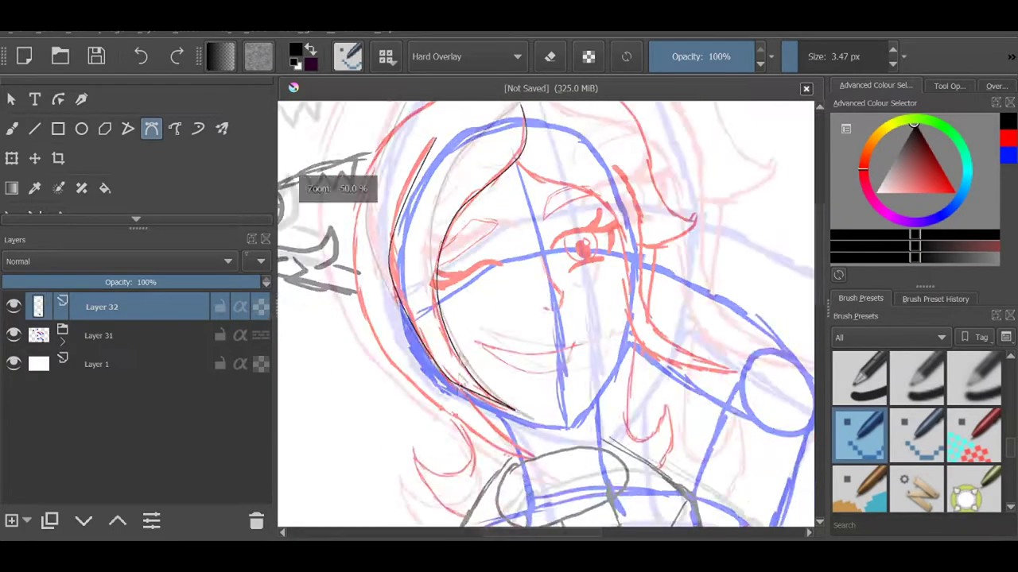
scroll(636, 415, up, 10)
scroll(604, 397, down, 5)
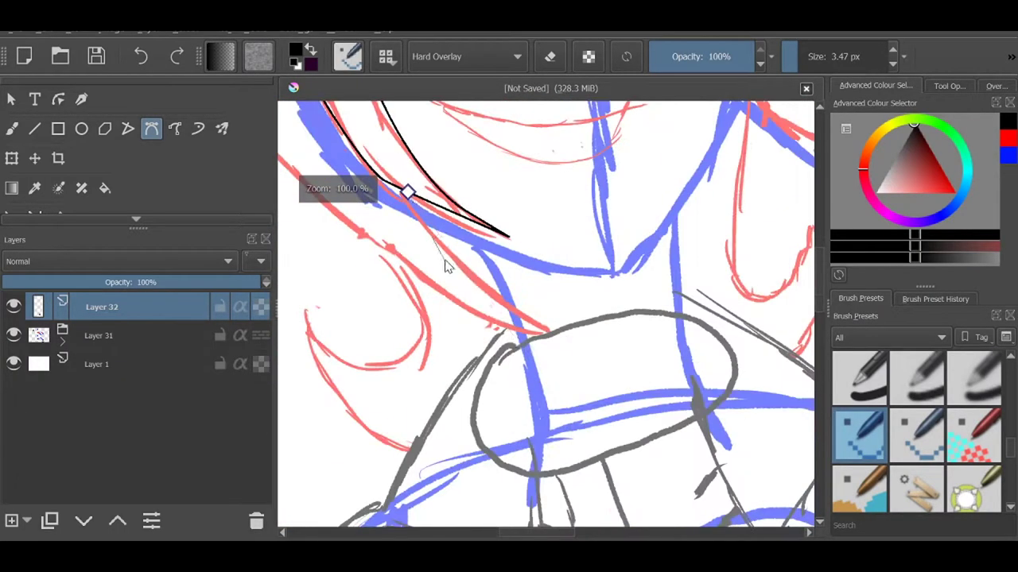
scroll(589, 361, up, 2)
scroll(587, 361, down, 3)
scroll(347, 301, down, 3)
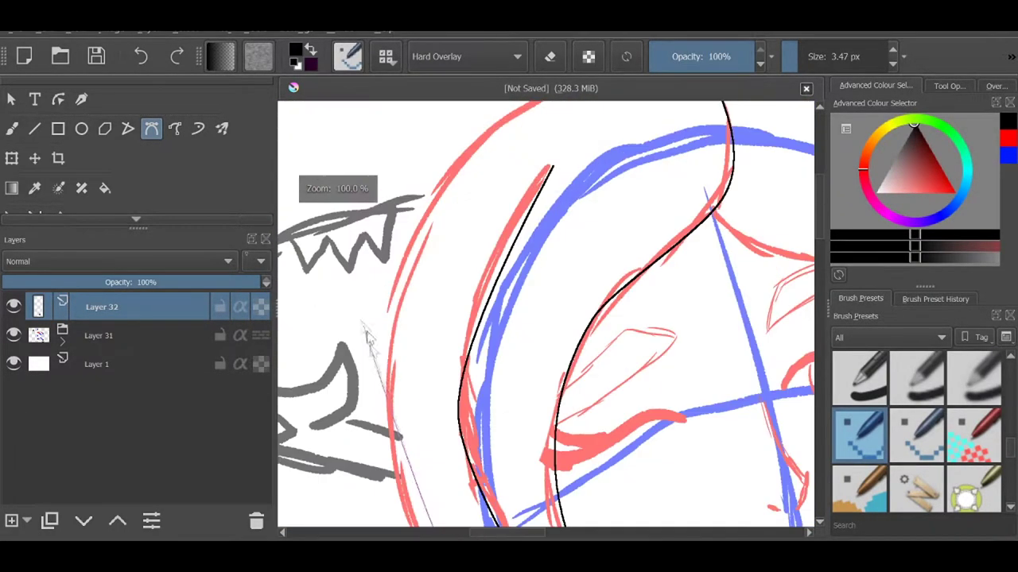
scroll(477, 239, down, 3)
scroll(575, 156, up, 3)
Ink the pointed hair tip with smooth black Bezier curves
scroll(559, 194, down, 4)
scroll(559, 194, up, 6)
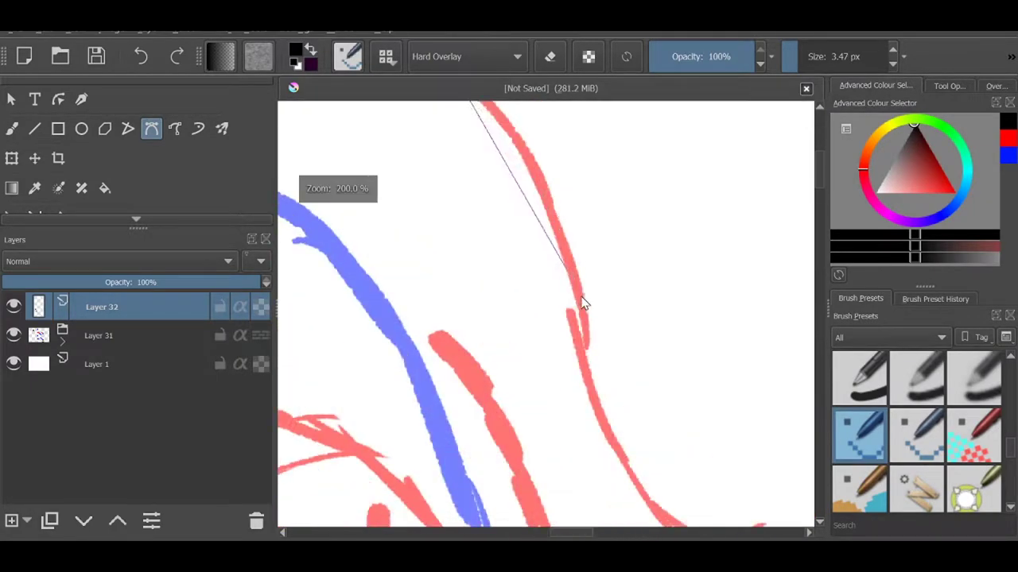
scroll(648, 438, up, 1)
scroll(706, 424, down, 2)
scroll(660, 384, up, 2)
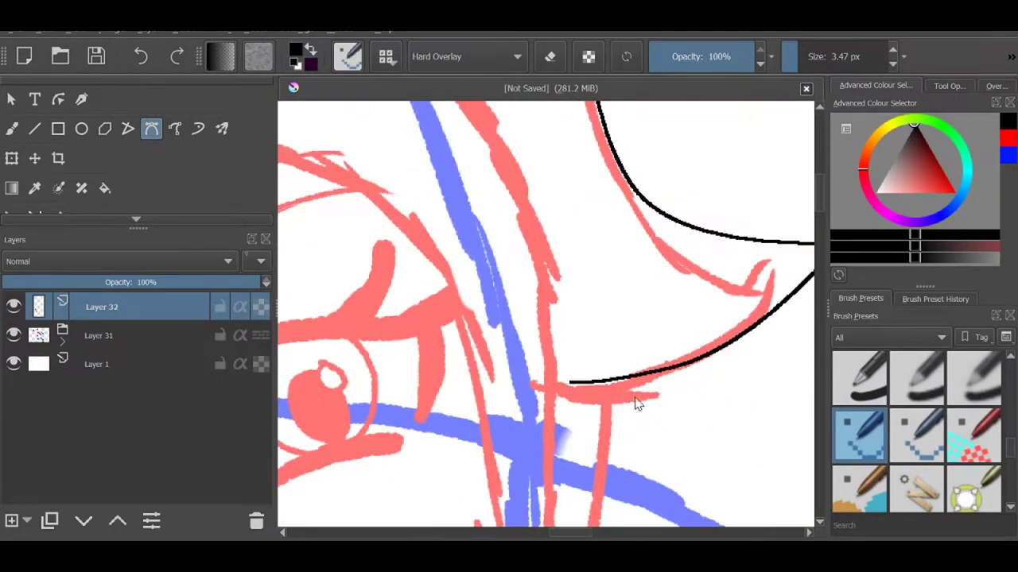
scroll(636, 404, up, 2)
scroll(557, 358, down, 3)
scroll(517, 382, down, 1)
scroll(476, 412, up, 1)
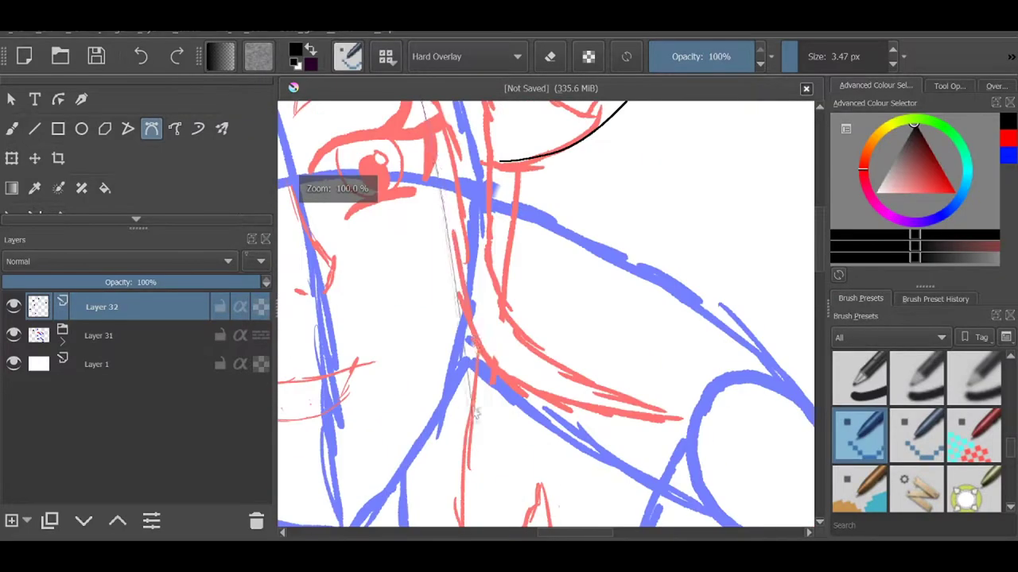
scroll(535, 350, up, 1)
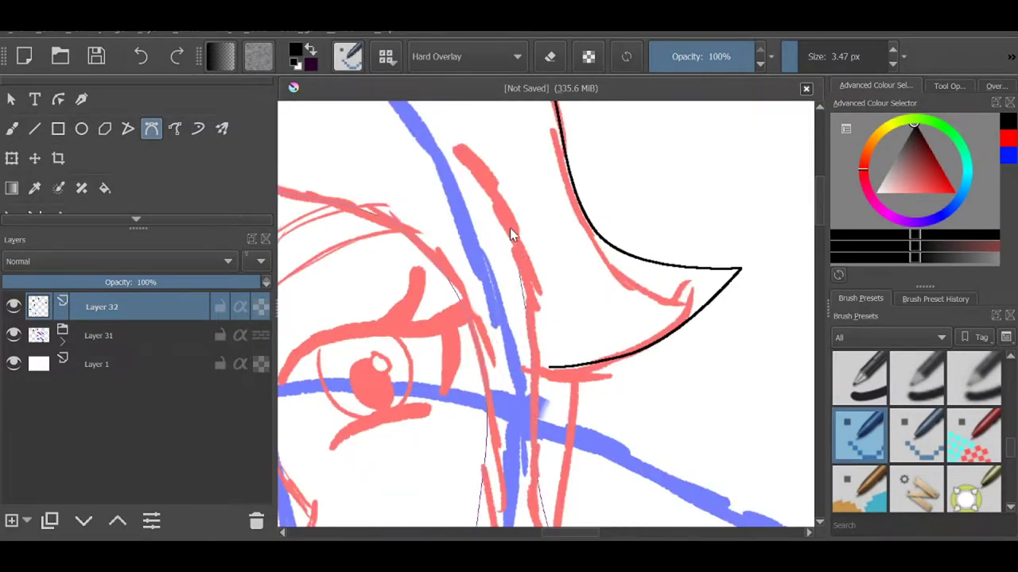
scroll(544, 249, up, 2)
scroll(477, 318, down, 4)
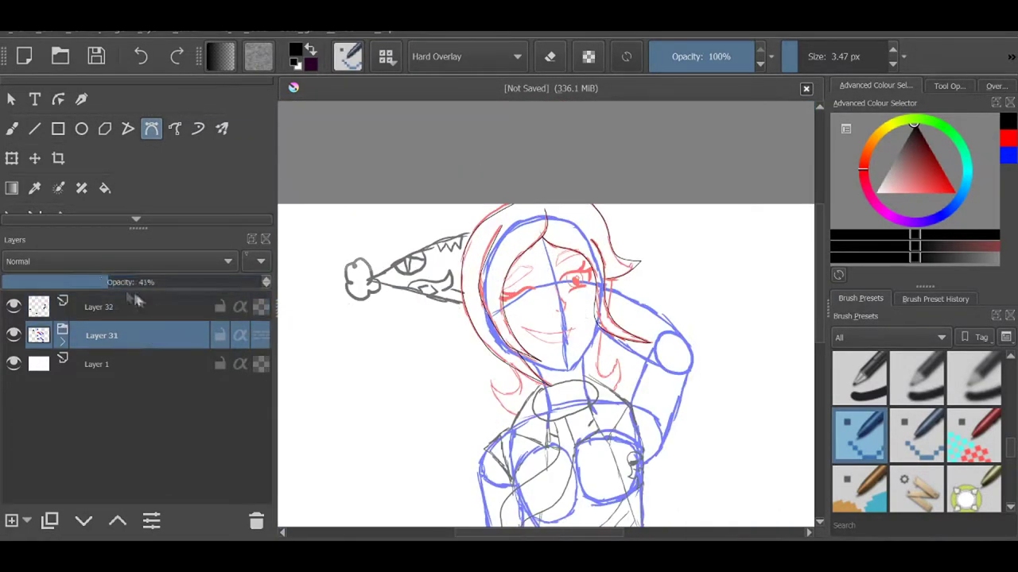
Return to Layer 32 and frame the neck area of the sketch
click(135, 299)
scroll(556, 302, up, 3)
scroll(564, 294, up, 3)
scroll(598, 251, down, 2)
scroll(547, 318, up, 2)
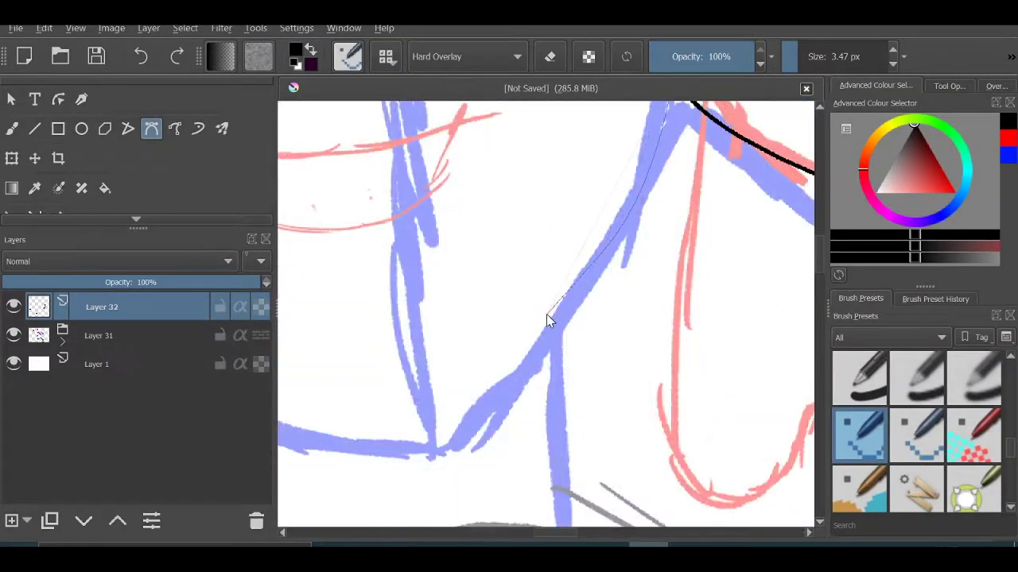
scroll(589, 296, up, 2)
scroll(556, 238, down, 2)
scroll(445, 350, up, 2)
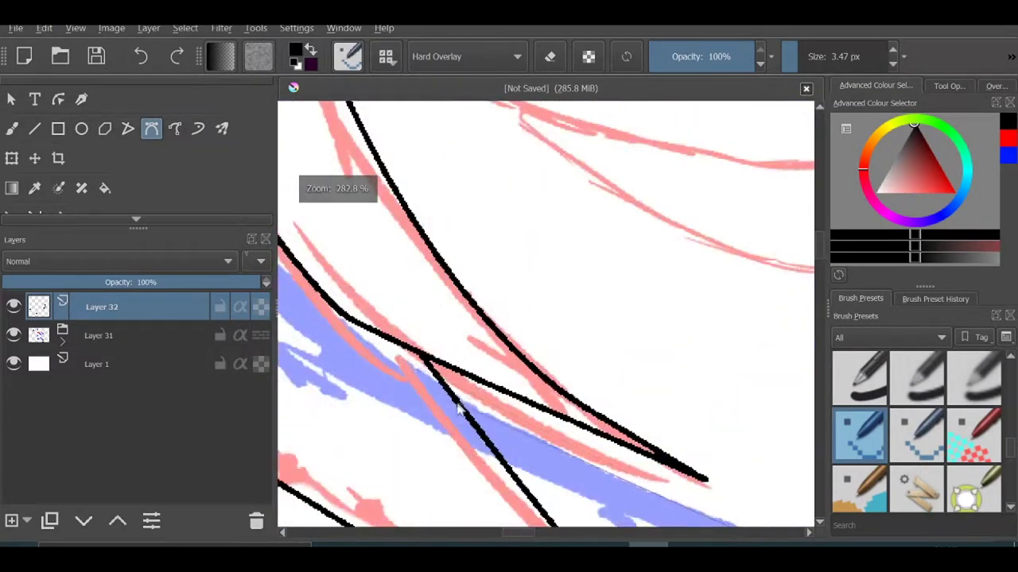
scroll(441, 343, down, 3)
scroll(454, 302, up, 4)
scroll(462, 271, down, 2)
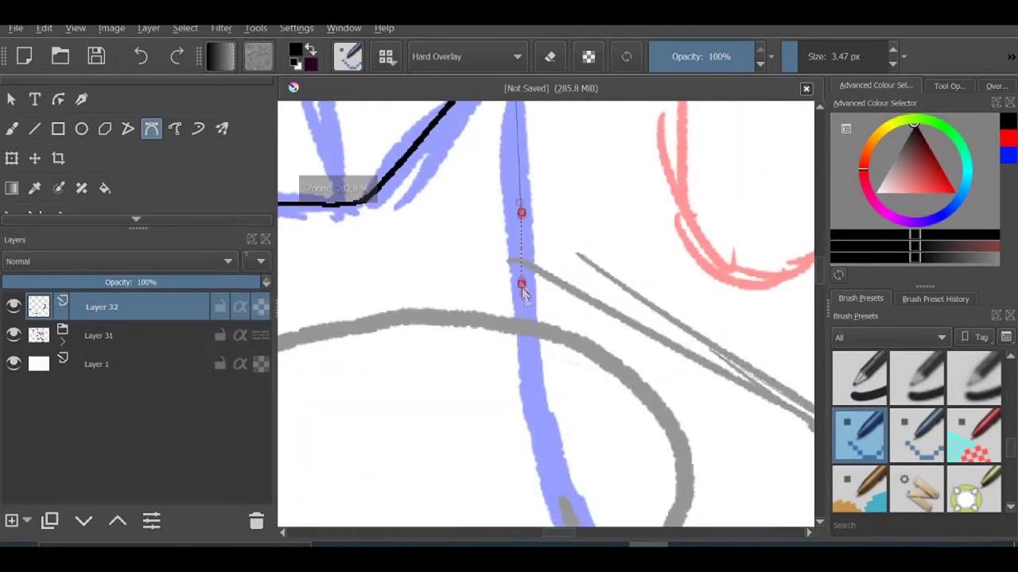
scroll(467, 249, down, 1)
Ink smooth black curves along the neck and shoulder sketch lines
click(468, 249)
scroll(465, 230, up, 1)
scroll(517, 334, up, 3)
scroll(517, 334, up, 2)
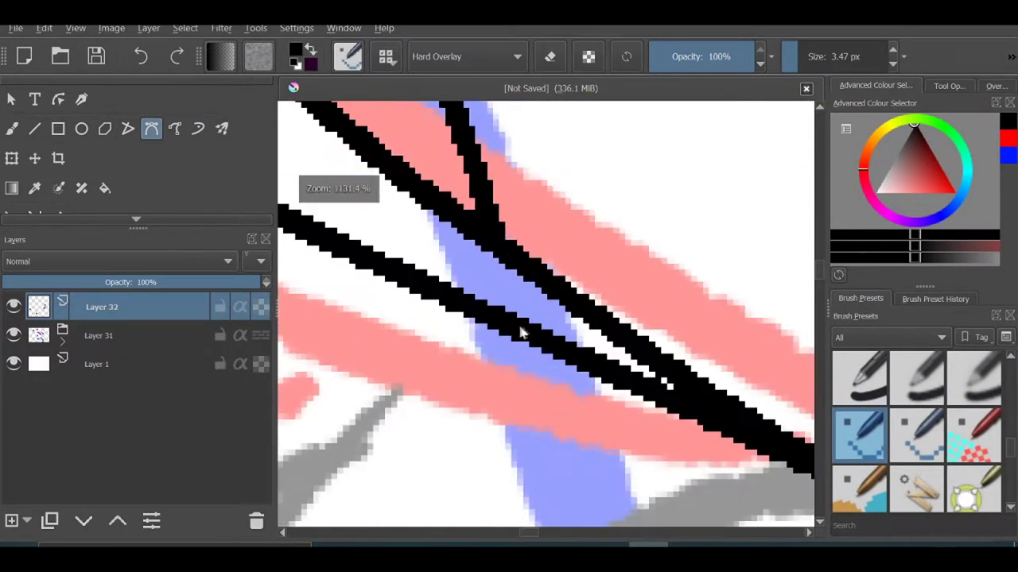
scroll(532, 365, down, 2)
scroll(533, 318, up, 4)
scroll(534, 278, down, 6)
scroll(525, 254, up, 3)
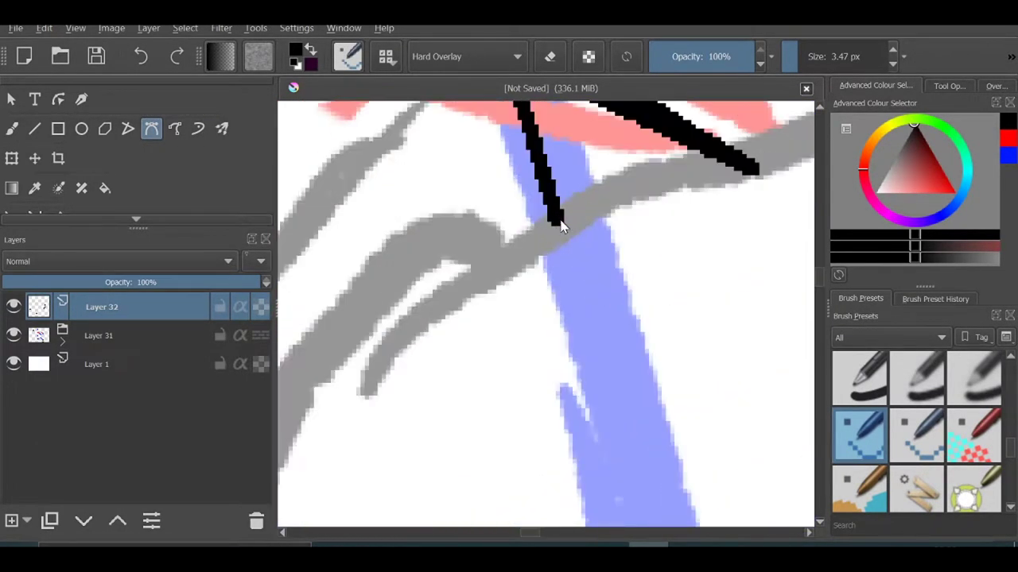
scroll(513, 232, up, 1)
scroll(569, 298, down, 3)
scroll(636, 334, down, 2)
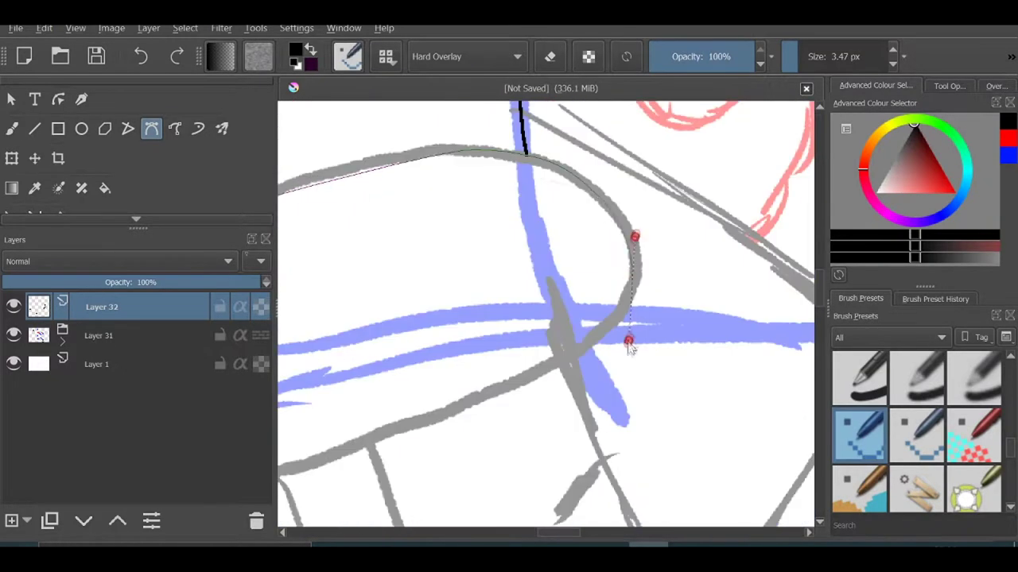
scroll(629, 341, up, 1)
scroll(477, 238, up, 3)
scroll(517, 164, down, 4)
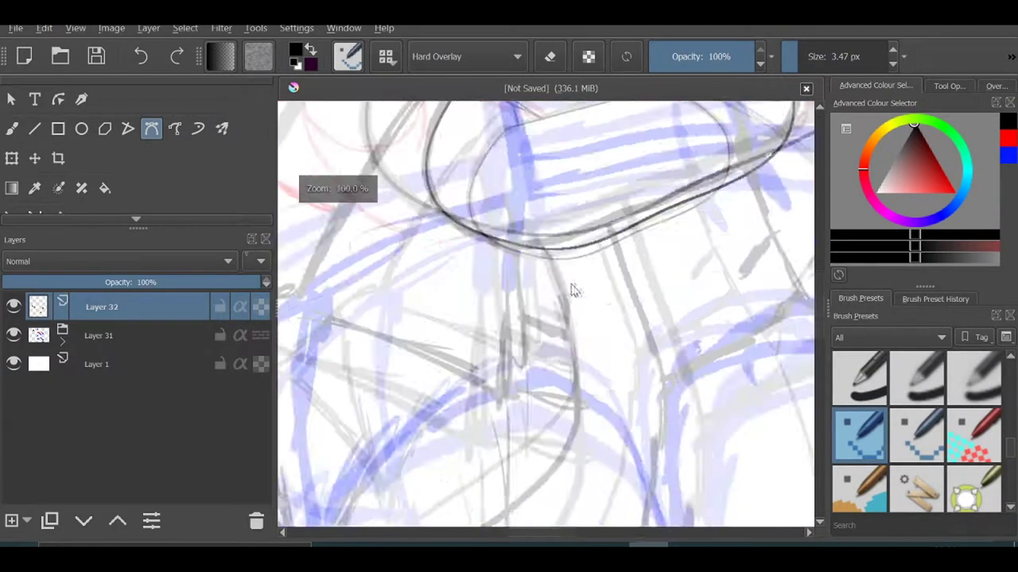
scroll(573, 288, up, 2)
scroll(565, 218, up, 1)
scroll(556, 294, down, 1)
scroll(517, 310, down, 2)
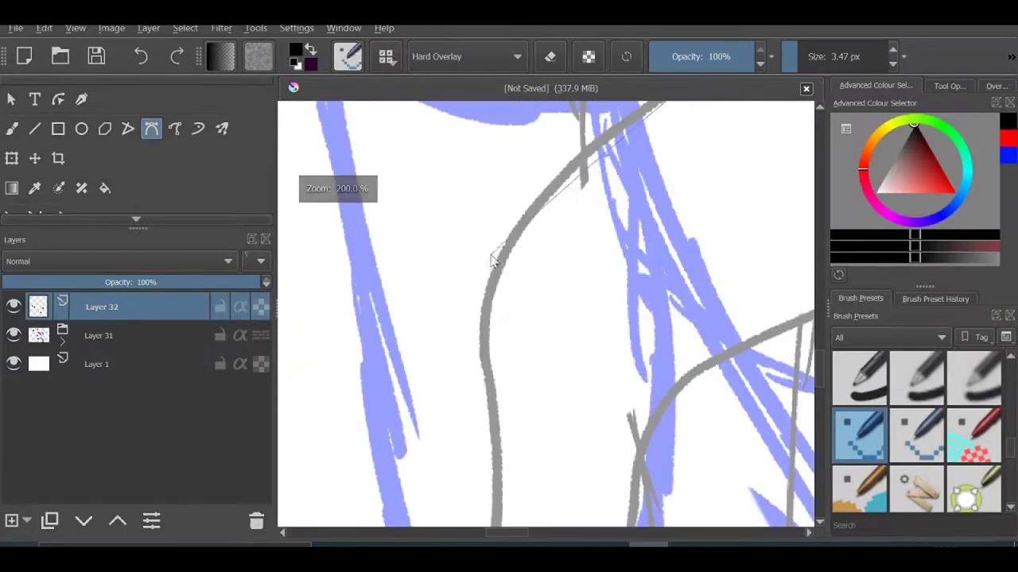
scroll(485, 311, down, 2)
scroll(461, 312, down, 2)
scroll(461, 314, up, 1)
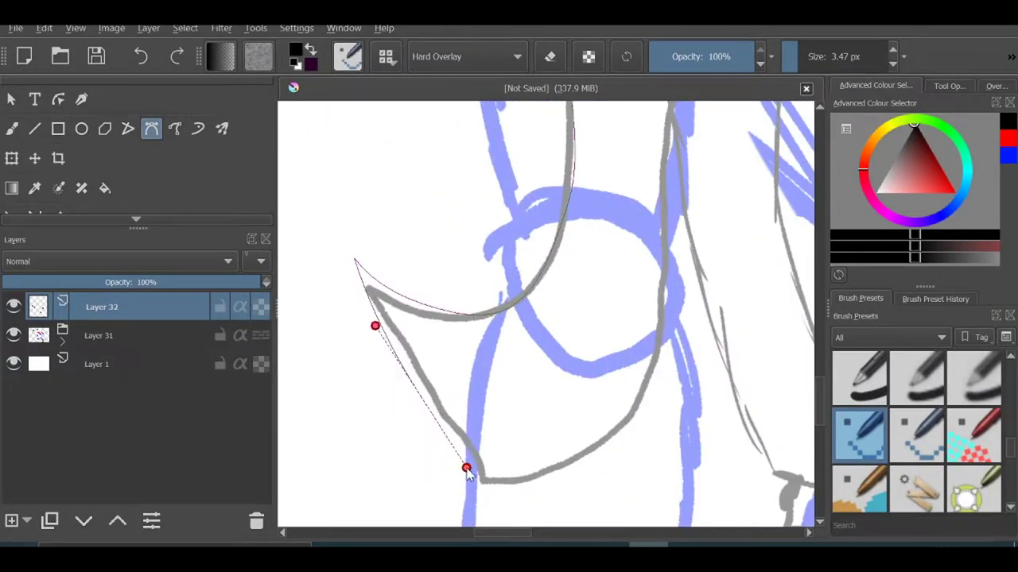
Continue the black curves over the upper torso outlines
scroll(716, 177, down, 1)
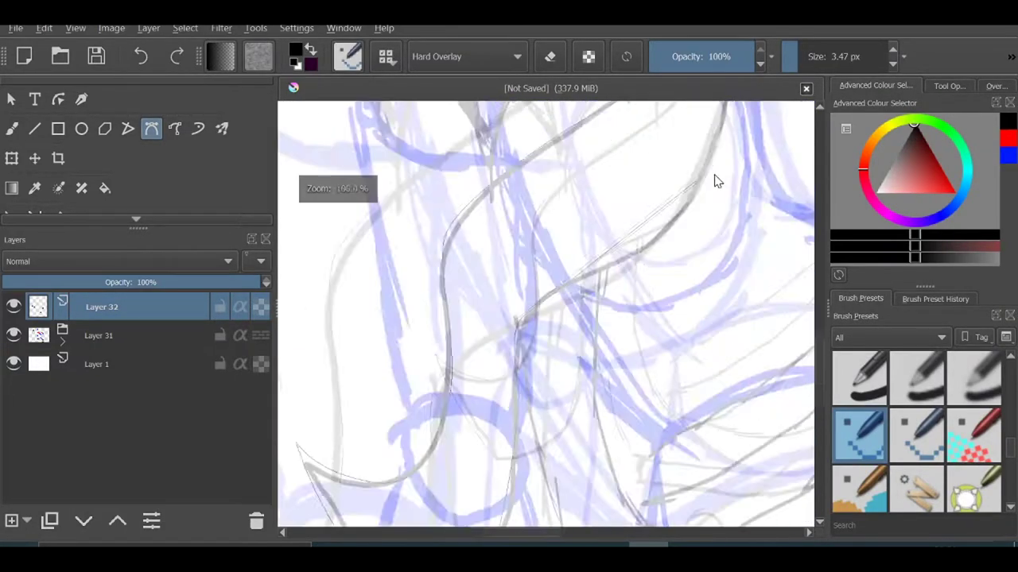
scroll(700, 186, up, 2)
scroll(641, 212, down, 2)
scroll(601, 143, down, 2)
scroll(602, 143, up, 5)
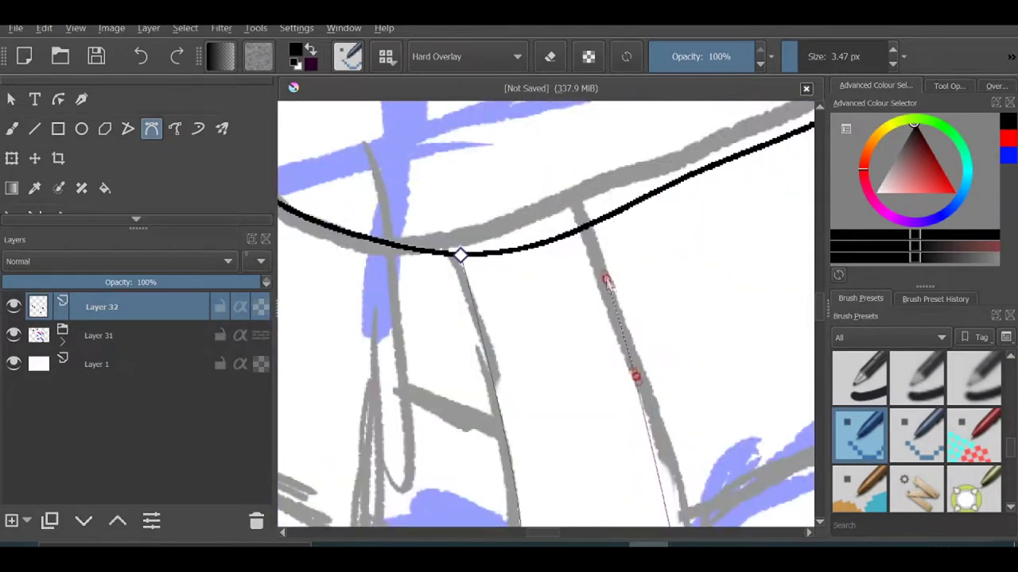
scroll(558, 180, down, 1)
scroll(558, 180, down, 4)
scroll(567, 176, up, 2)
scroll(567, 176, up, 4)
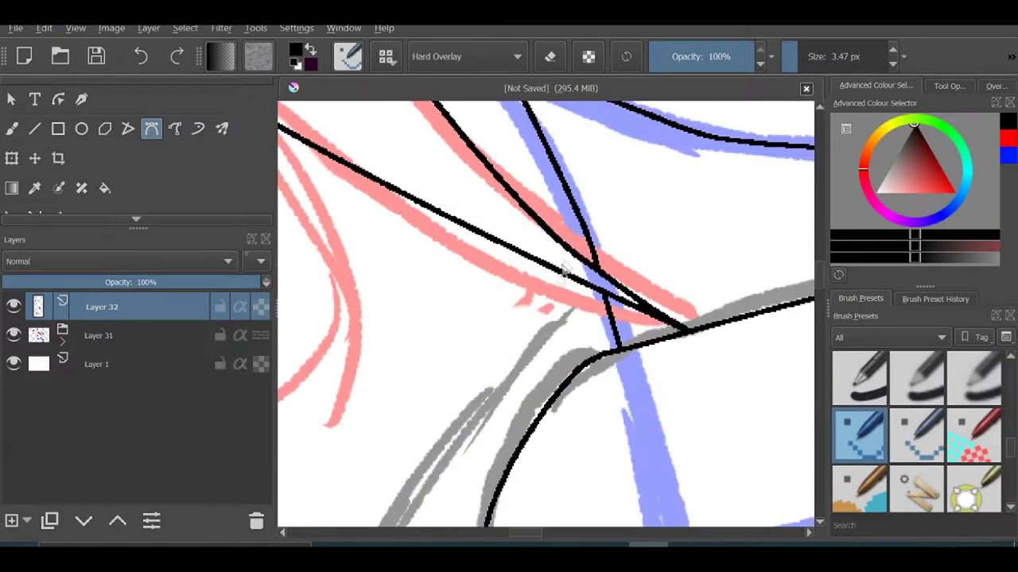
scroll(568, 191, up, 2)
scroll(579, 275, down, 5)
scroll(500, 380, up, 2)
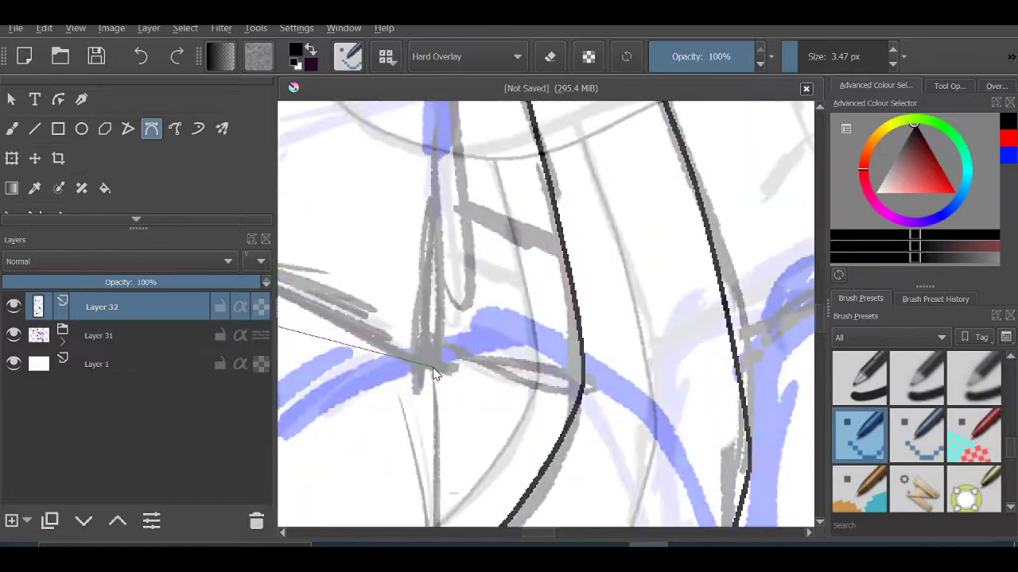
scroll(432, 275, up, 2)
scroll(432, 275, down, 4)
scroll(504, 227, up, 4)
scroll(504, 227, down, 3)
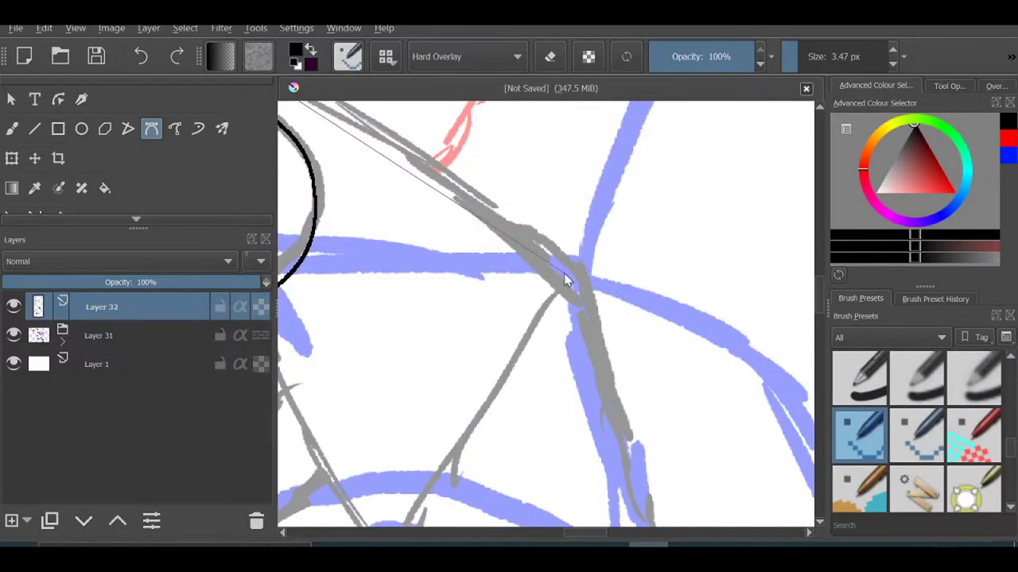
scroll(603, 293, up, 2)
On Layer 32, bend a black Bezier ink curve along the jacket sketch line
scroll(432, 216, up, 2)
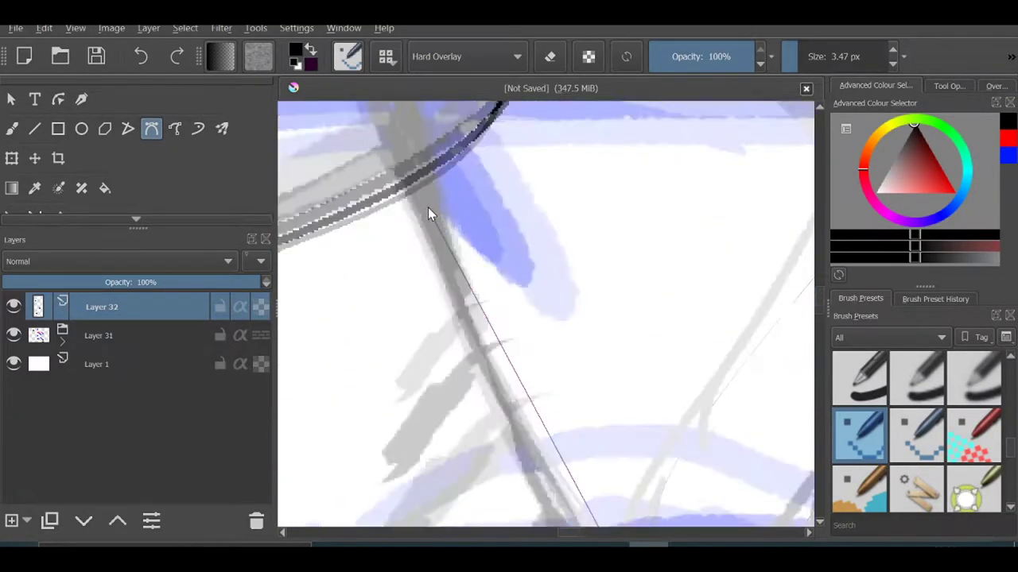
scroll(489, 203, down, 4)
scroll(488, 203, up, 1)
scroll(533, 237, up, 4)
scroll(533, 237, down, 3)
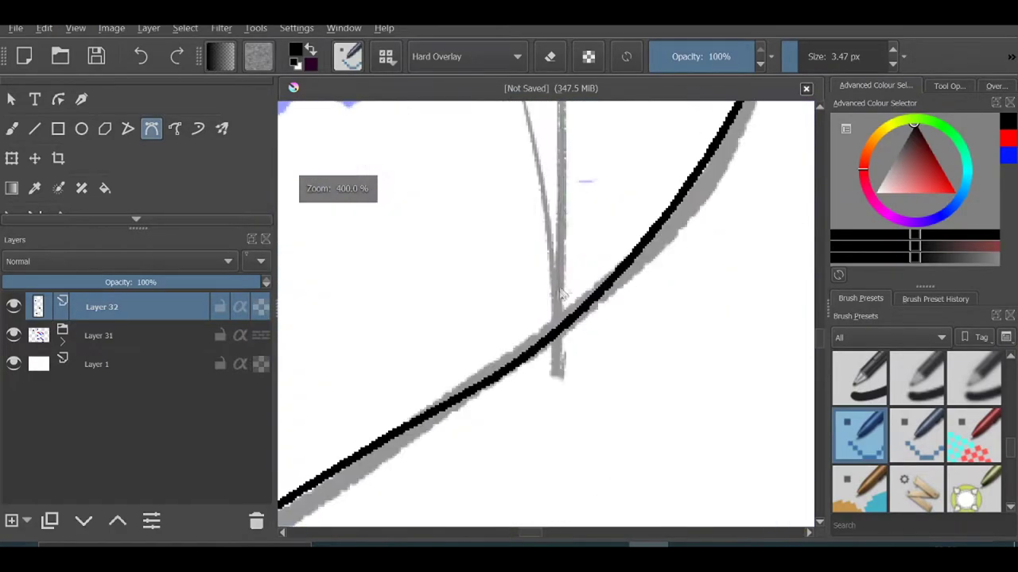
scroll(533, 237, up, 1)
scroll(547, 335, down, 2)
scroll(547, 336, down, 3)
scroll(547, 336, up, 1)
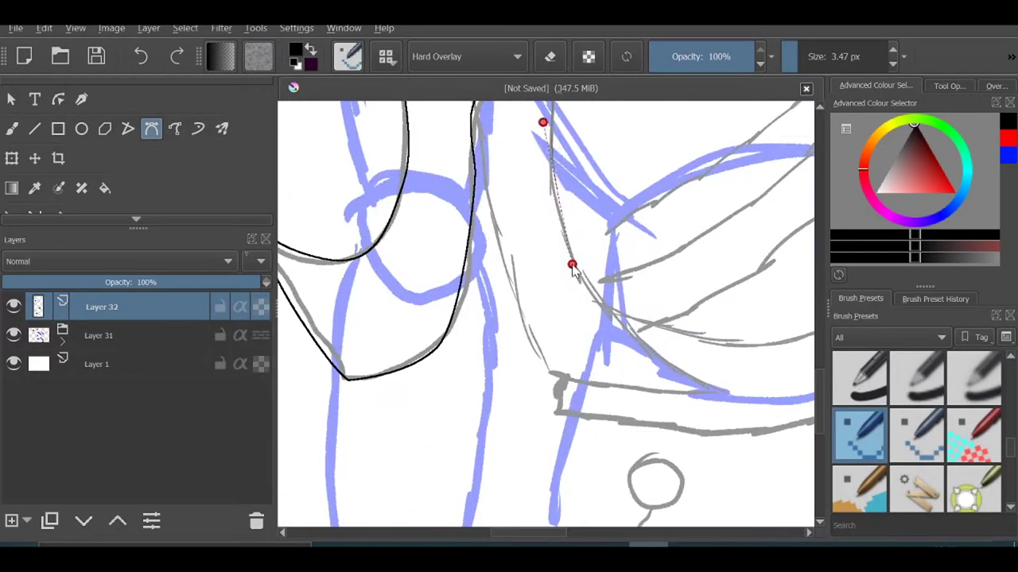
scroll(493, 326, up, 1)
scroll(445, 322, up, 2)
scroll(402, 319, down, 1)
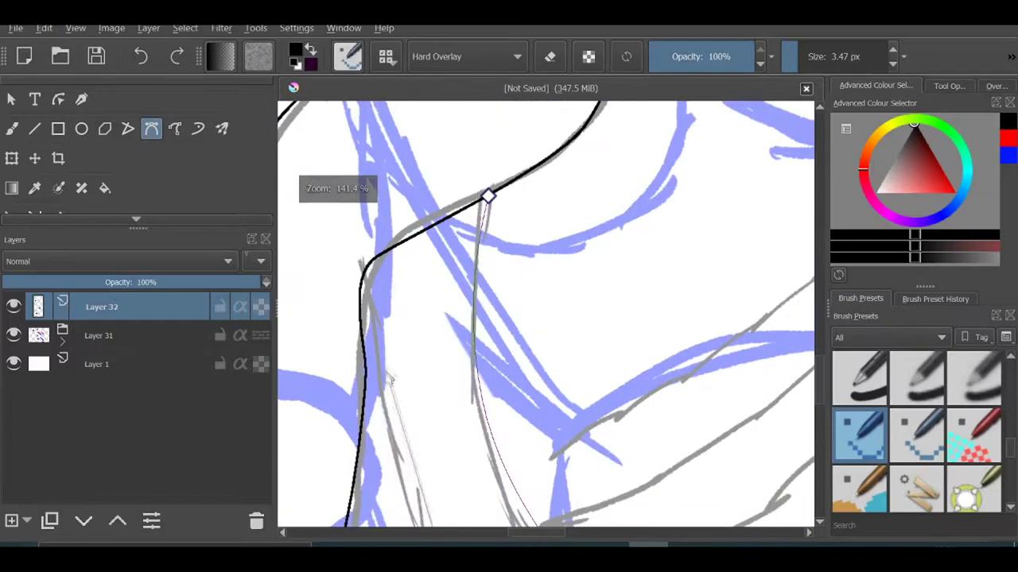
scroll(380, 380, up, 3)
scroll(445, 350, down, 6)
scroll(498, 266, up, 5)
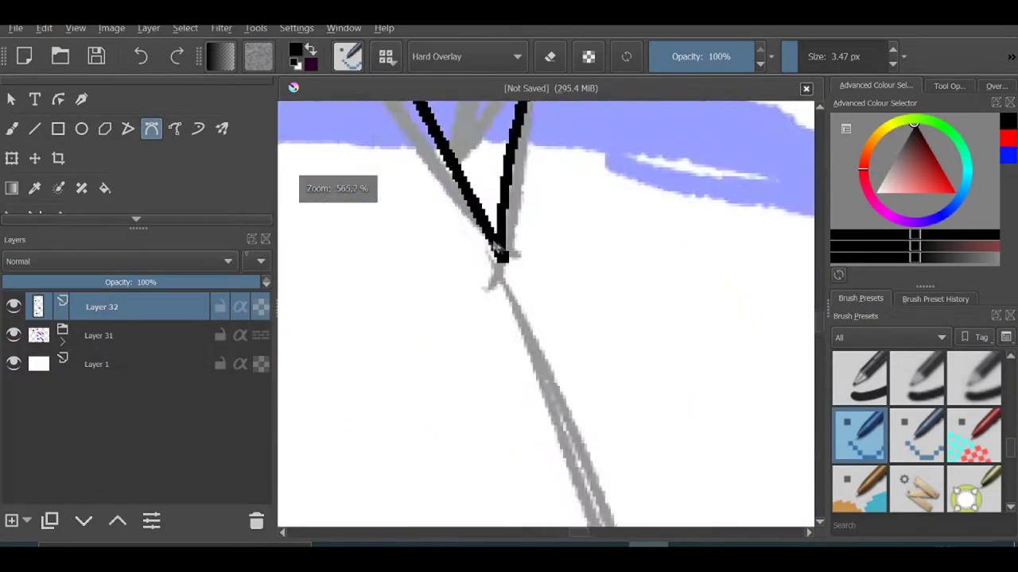
scroll(534, 328, down, 5)
scroll(535, 328, up, 4)
scroll(557, 350, up, 2)
scroll(636, 421, down, 3)
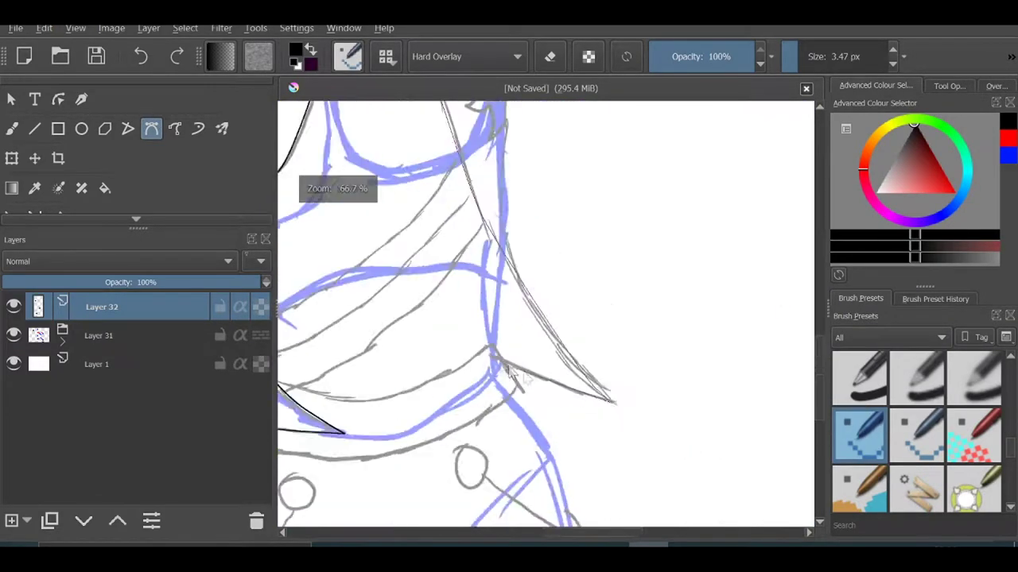
scroll(490, 380, up, 3)
scroll(490, 380, up, 2)
scroll(604, 461, down, 2)
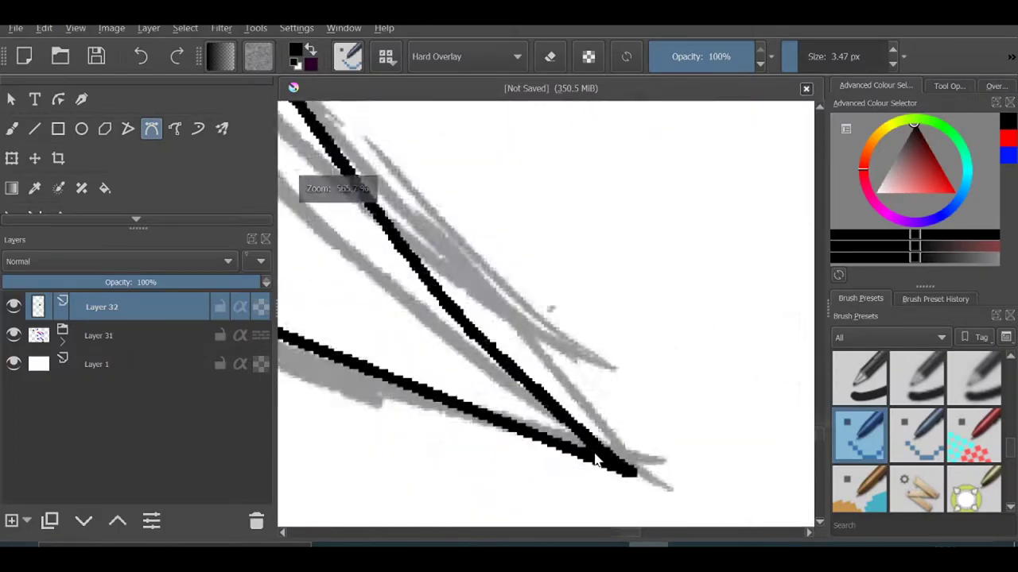
scroll(502, 178, down, 3)
scroll(502, 178, up, 2)
scroll(509, 199, up, 2)
scroll(520, 236, up, 2)
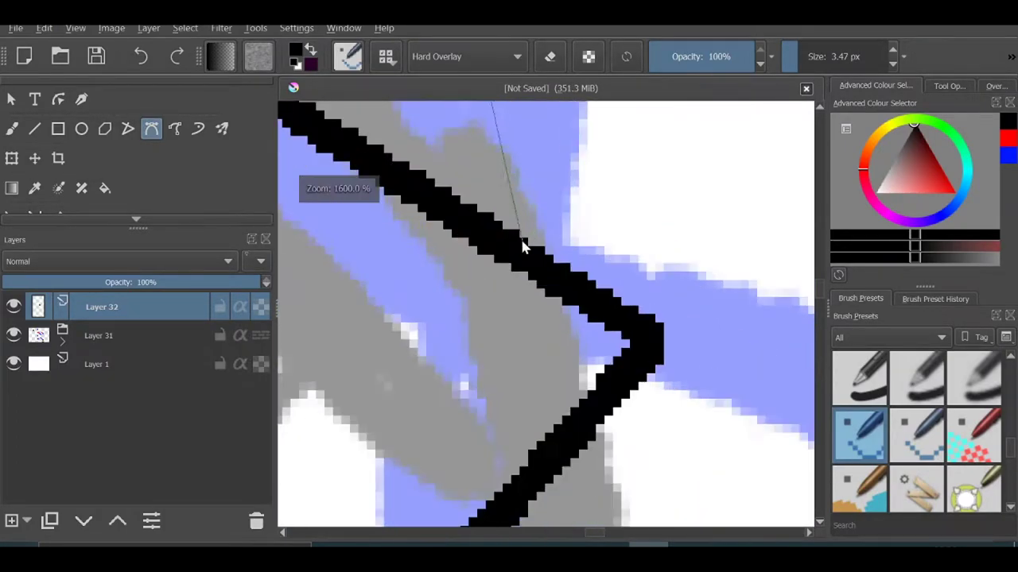
scroll(554, 329, up, 1)
scroll(554, 330, down, 3)
scroll(548, 352, up, 1)
scroll(545, 363, up, 1)
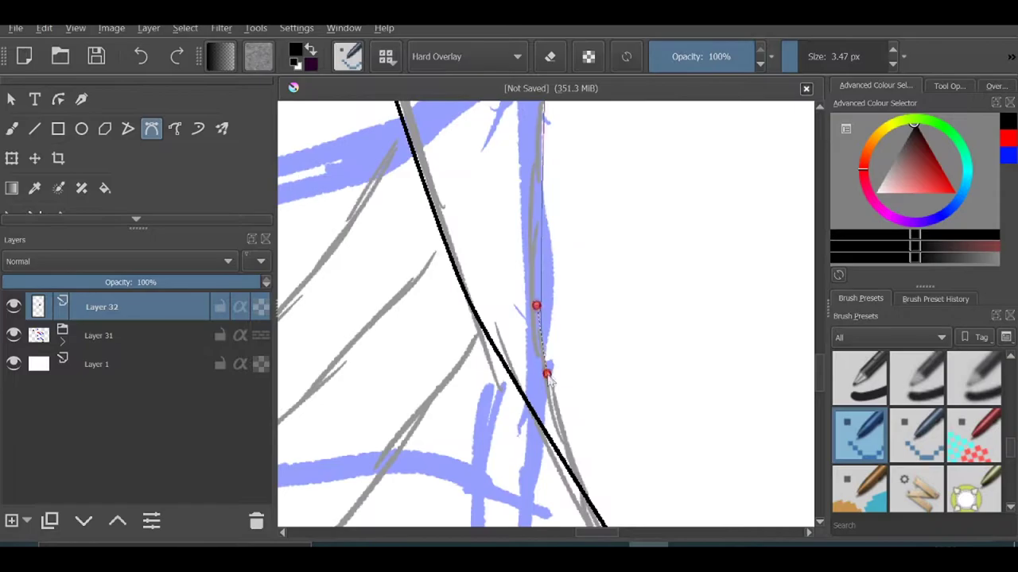
scroll(547, 391, up, 1)
scroll(557, 350, down, 8)
scroll(565, 305, up, 4)
scroll(557, 314, down, 2)
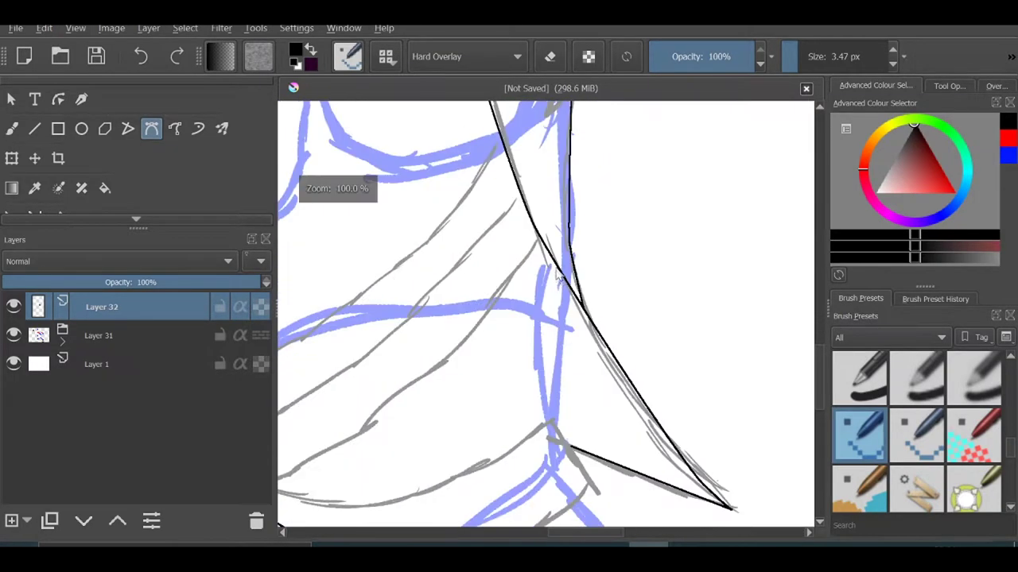
scroll(548, 320, down, 1)
scroll(550, 334, up, 5)
scroll(625, 167, down, 4)
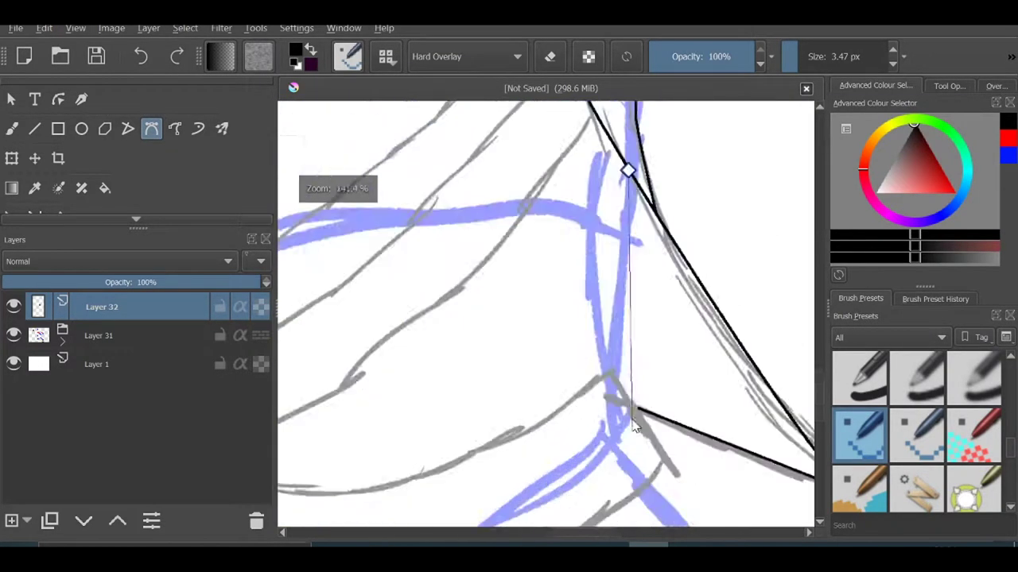
scroll(610, 272, down, 3)
scroll(611, 272, up, 5)
scroll(597, 274, down, 2)
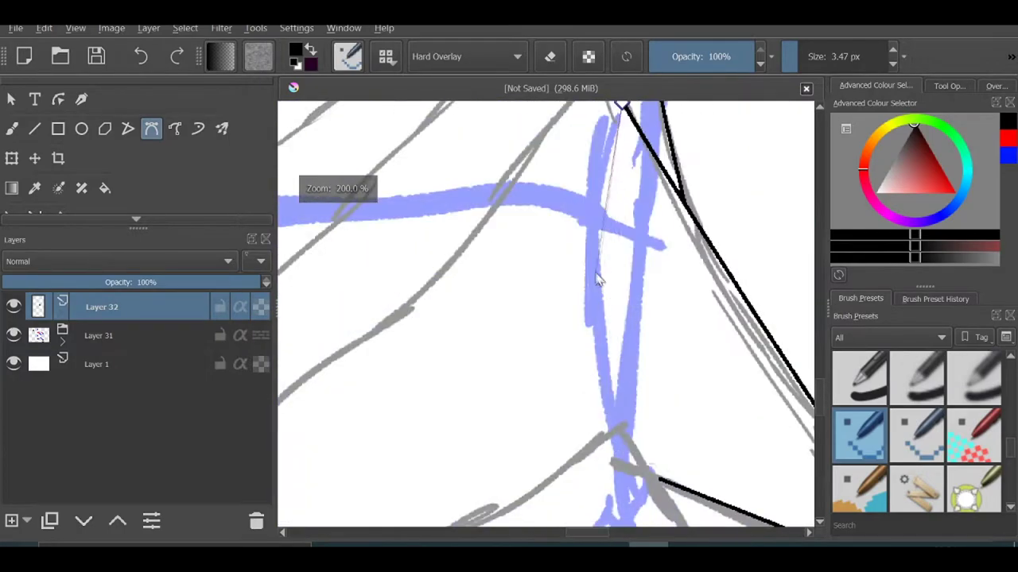
scroll(597, 274, up, 2)
scroll(597, 274, down, 4)
scroll(415, 292, up, 4)
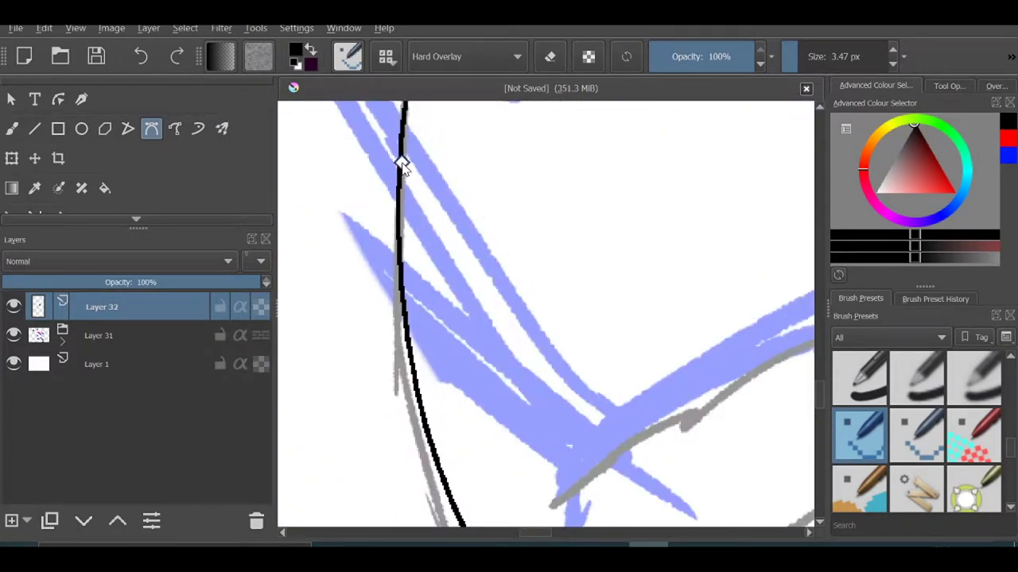
scroll(402, 165, down, 2)
scroll(445, 238, down, 1)
scroll(461, 262, down, 1)
scroll(477, 284, down, 1)
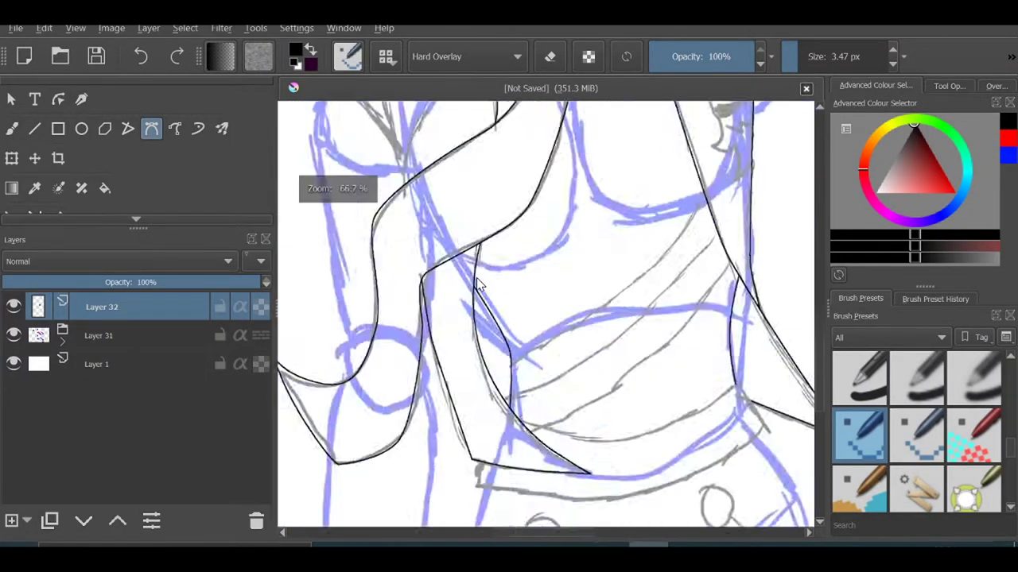
scroll(476, 277, up, 3)
scroll(476, 277, down, 1)
scroll(493, 318, up, 3)
scroll(517, 397, down, 1)
drag(523, 427, 632, 457)
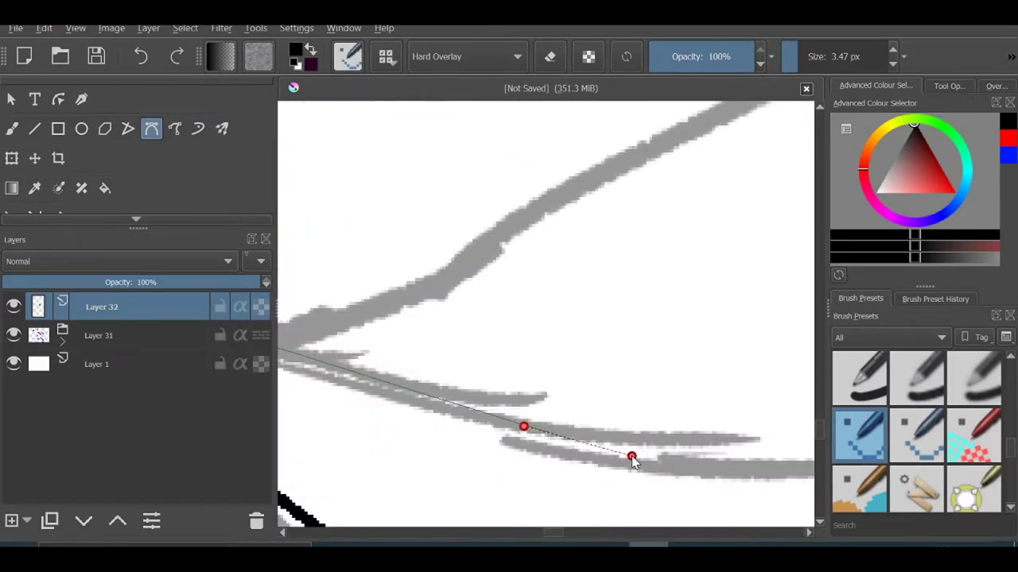
Add a corner point and further path points tracing the jacket edge over the sketch
scroll(636, 438, down, 2)
scroll(660, 358, down, 2)
scroll(673, 310, up, 4)
scroll(715, 358, down, 2)
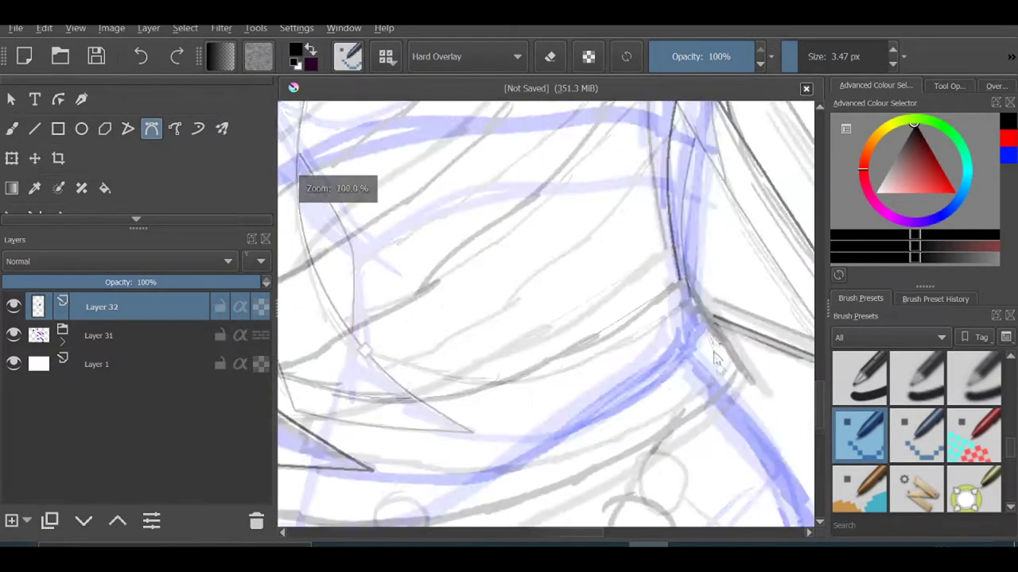
scroll(715, 357, up, 4)
scroll(705, 281, down, 3)
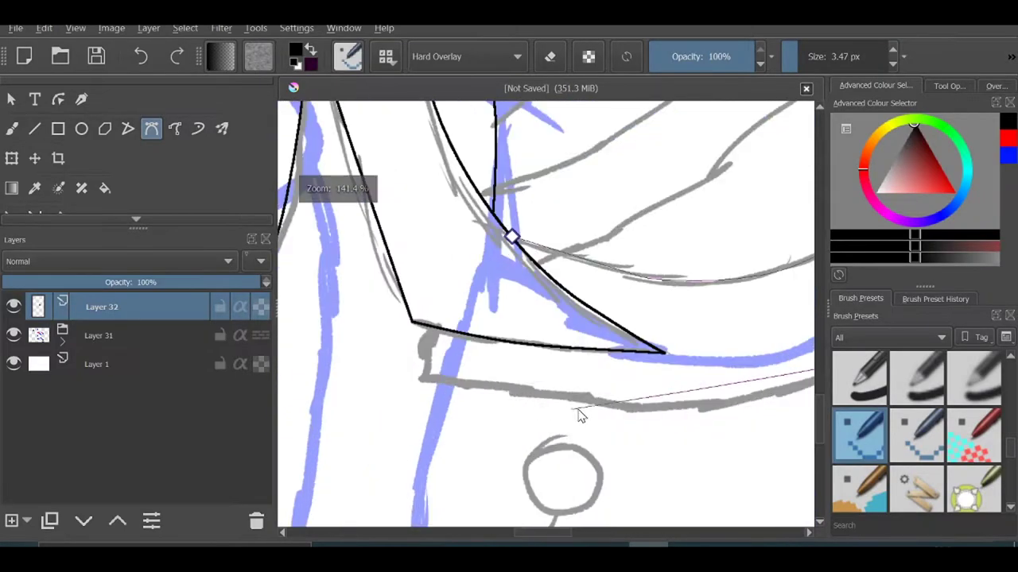
scroll(517, 334, up, 3)
scroll(470, 243, down, 3)
click(477, 230)
scroll(495, 255, up, 2)
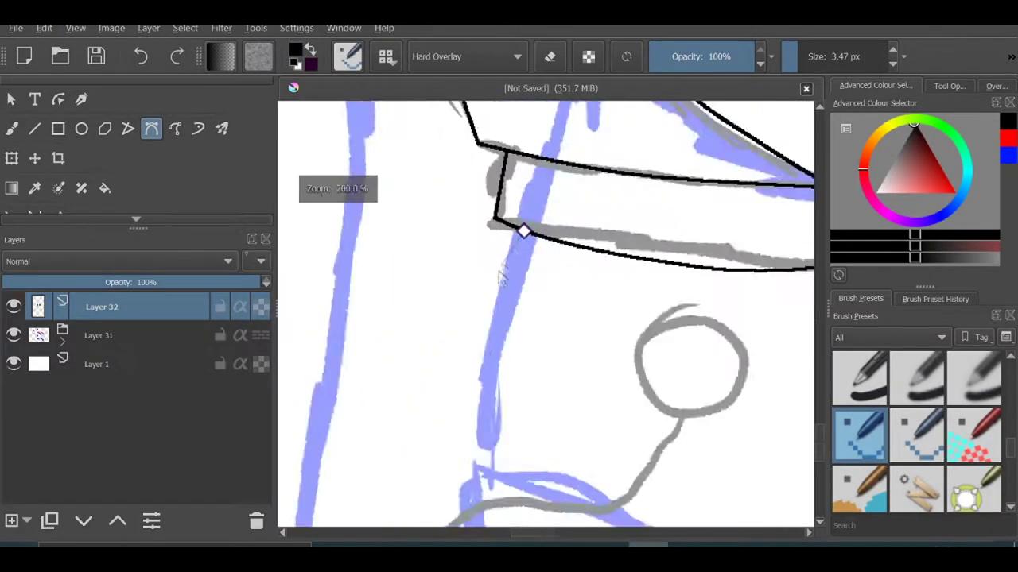
scroll(482, 401, down, 2)
scroll(540, 203, up, 1)
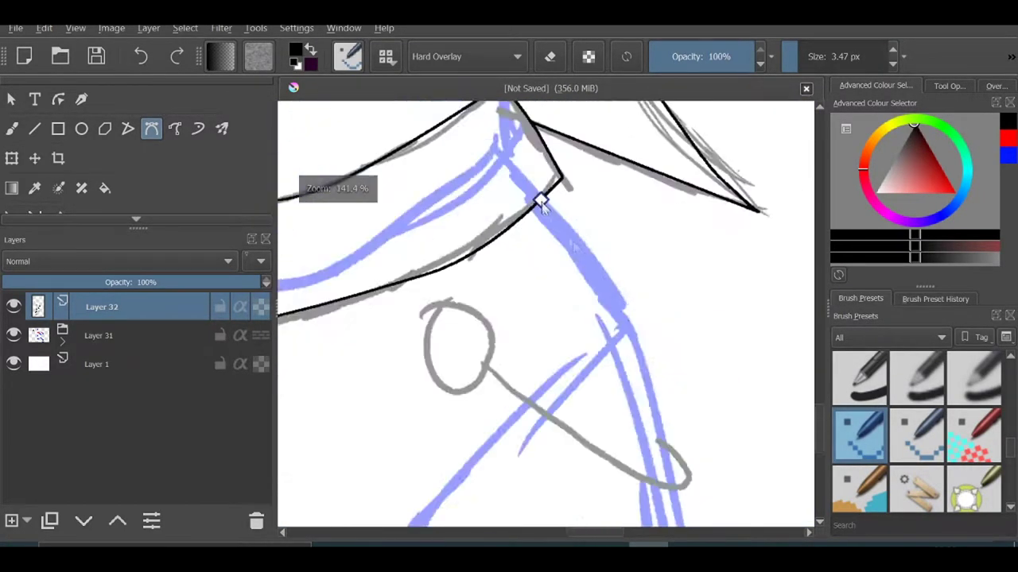
scroll(586, 282, up, 1)
scroll(620, 397, down, 2)
scroll(629, 357, down, 4)
scroll(630, 232, up, 1)
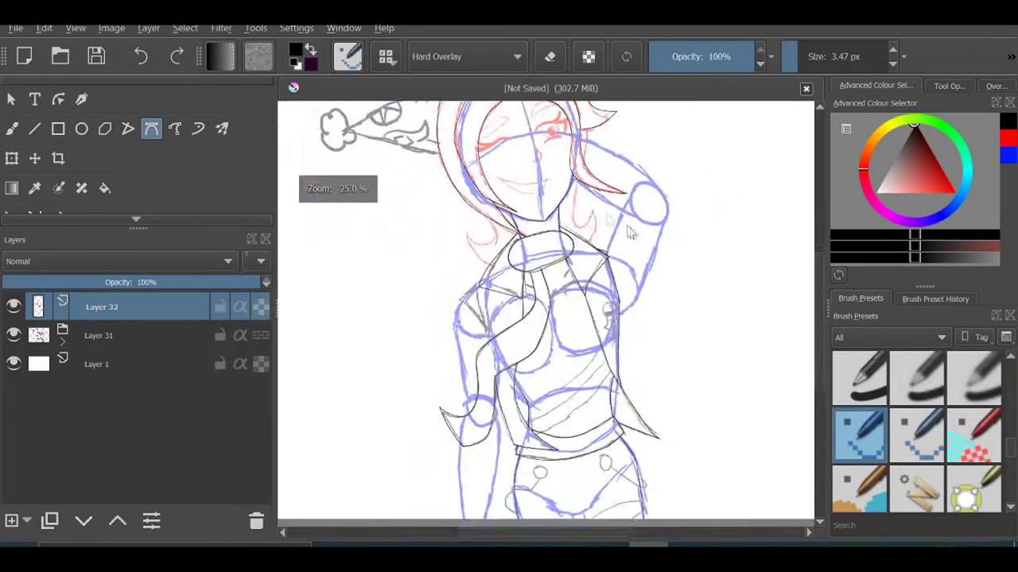
scroll(630, 232, up, 5)
scroll(636, 222, up, 1)
scroll(692, 199, down, 1)
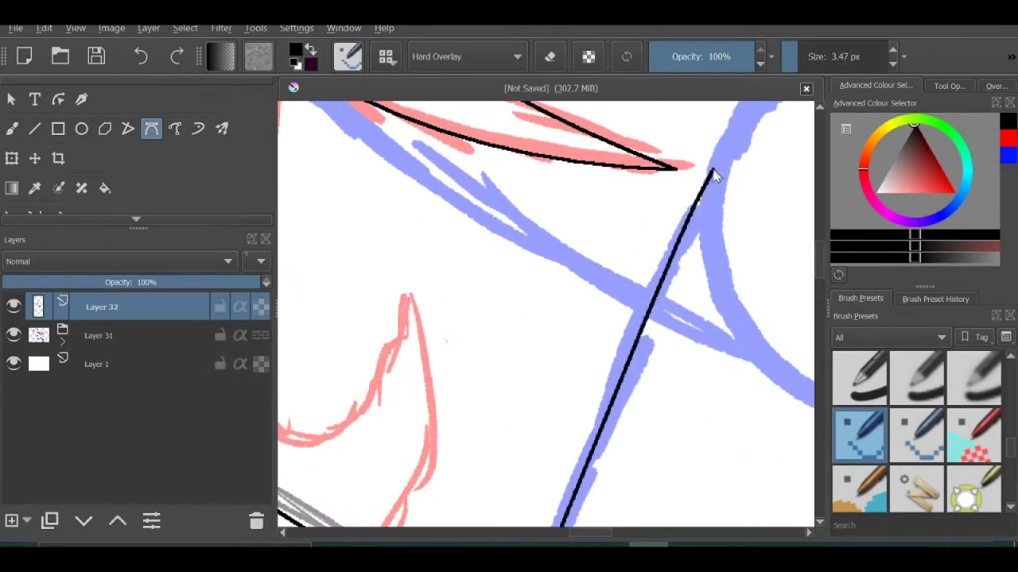
scroll(713, 175, down, 1)
scroll(460, 407, down, 1)
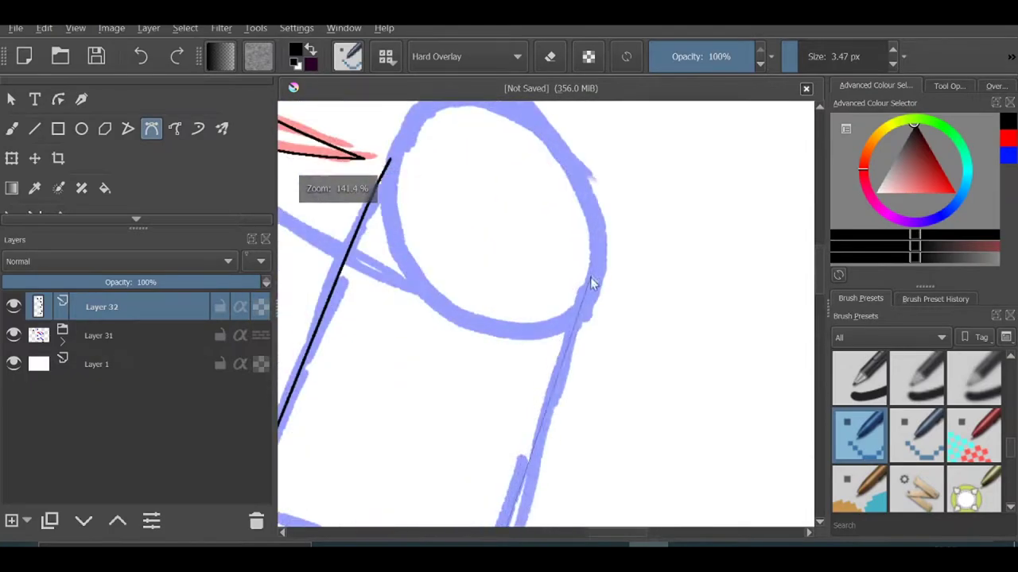
scroll(621, 188, up, 1)
scroll(629, 291, up, 1)
scroll(448, 173, up, 1)
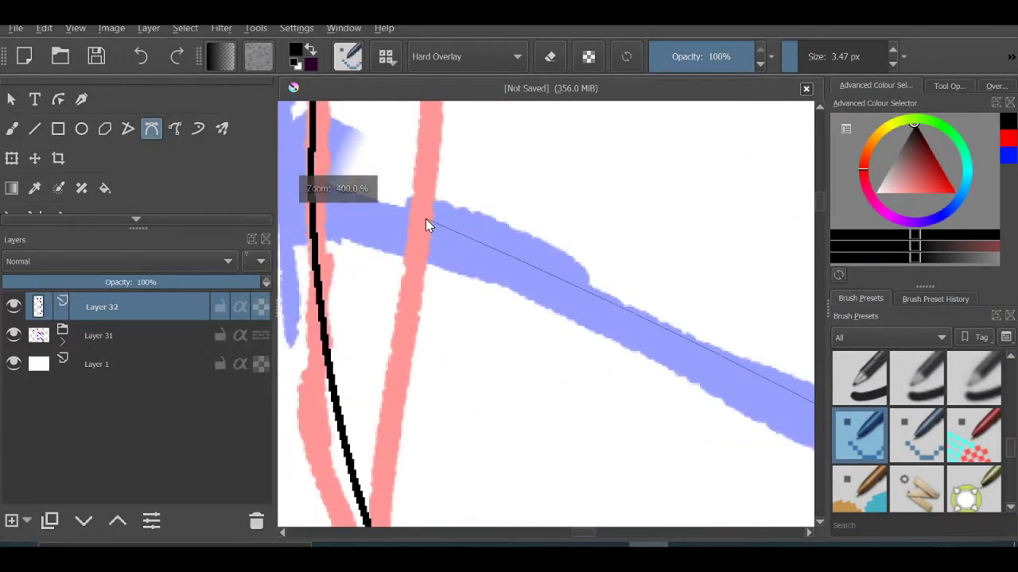
scroll(427, 223, up, 1)
scroll(520, 337, up, 1)
scroll(512, 334, down, 1)
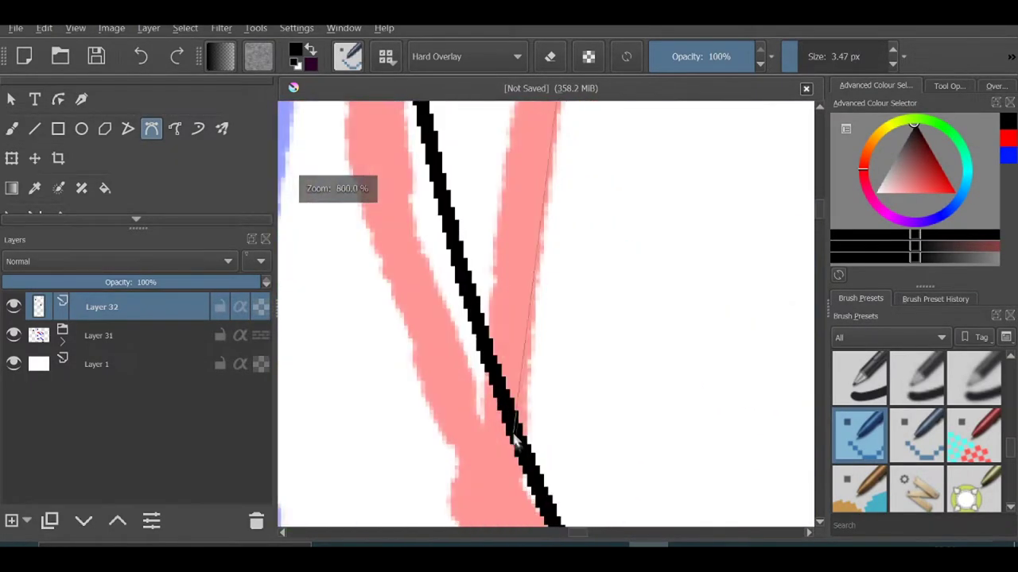
scroll(513, 334, down, 2)
scroll(513, 334, down, 1)
scroll(461, 208, up, 3)
scroll(461, 209, down, 3)
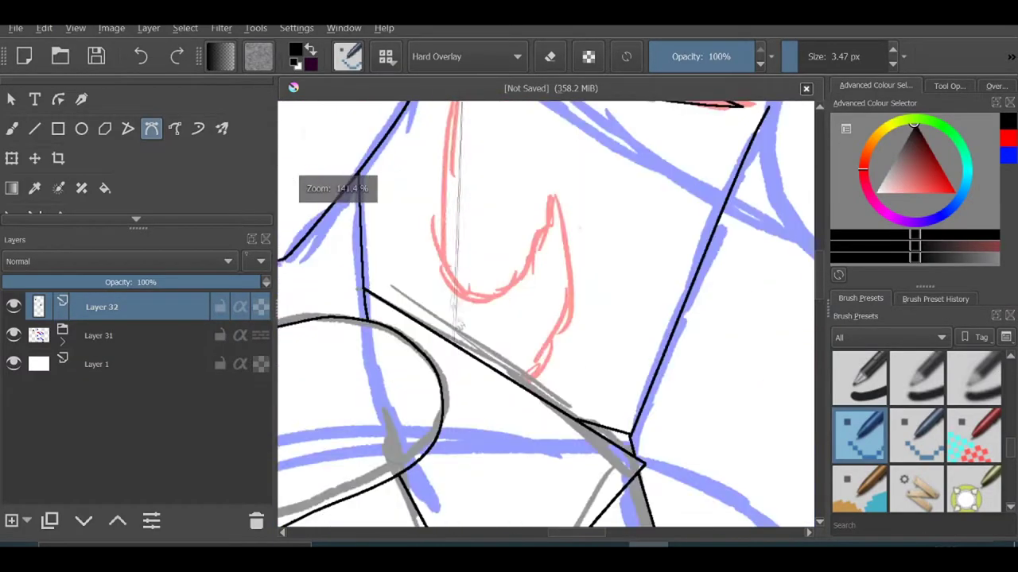
click(447, 295)
scroll(615, 288, up, 2)
scroll(567, 374, up, 1)
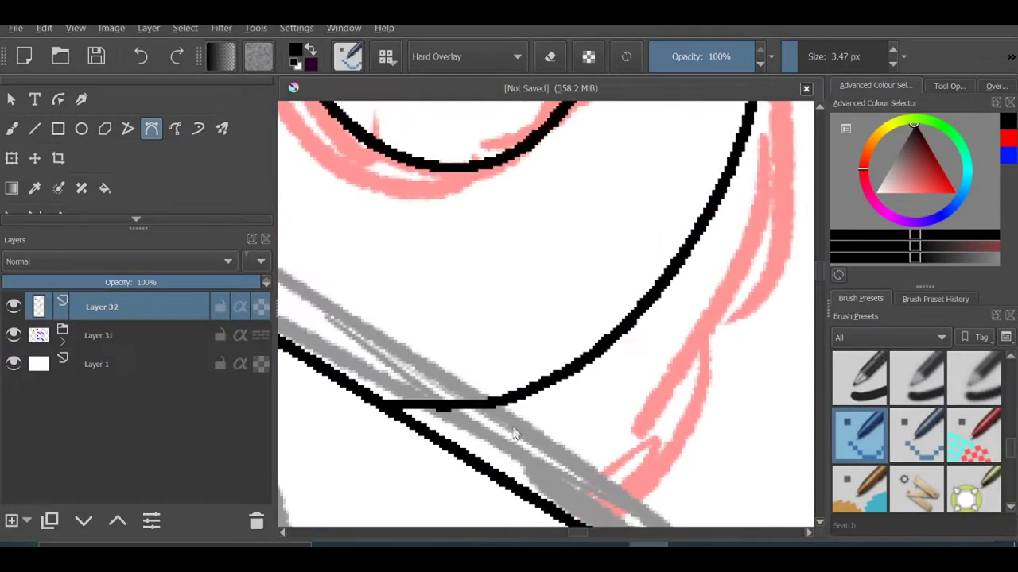
scroll(541, 318, down, 3)
scroll(513, 238, up, 3)
scroll(513, 239, down, 2)
scroll(609, 273, down, 1)
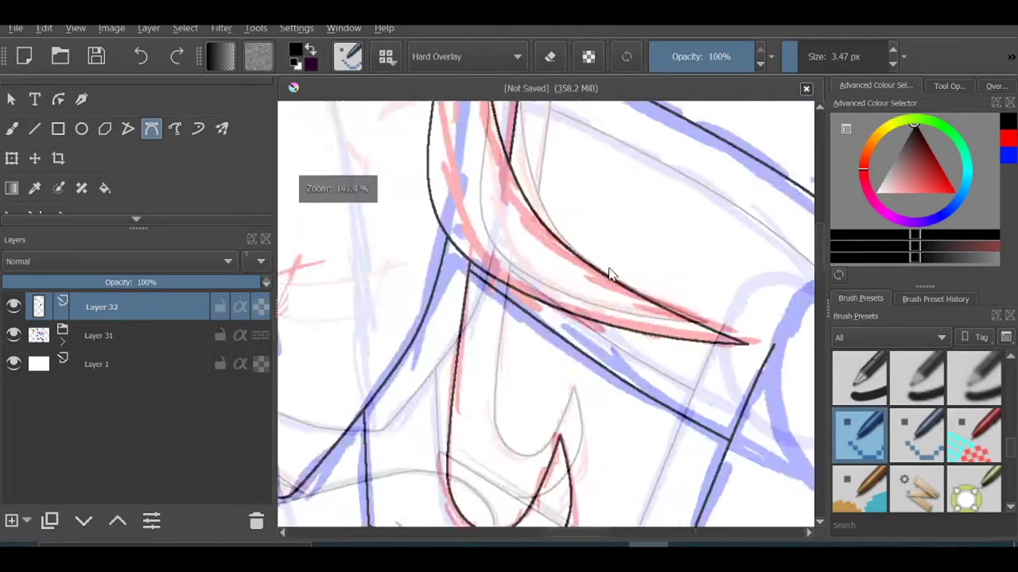
scroll(596, 341, down, 1)
scroll(475, 380, down, 1)
scroll(475, 380, up, 5)
scroll(516, 238, down, 2)
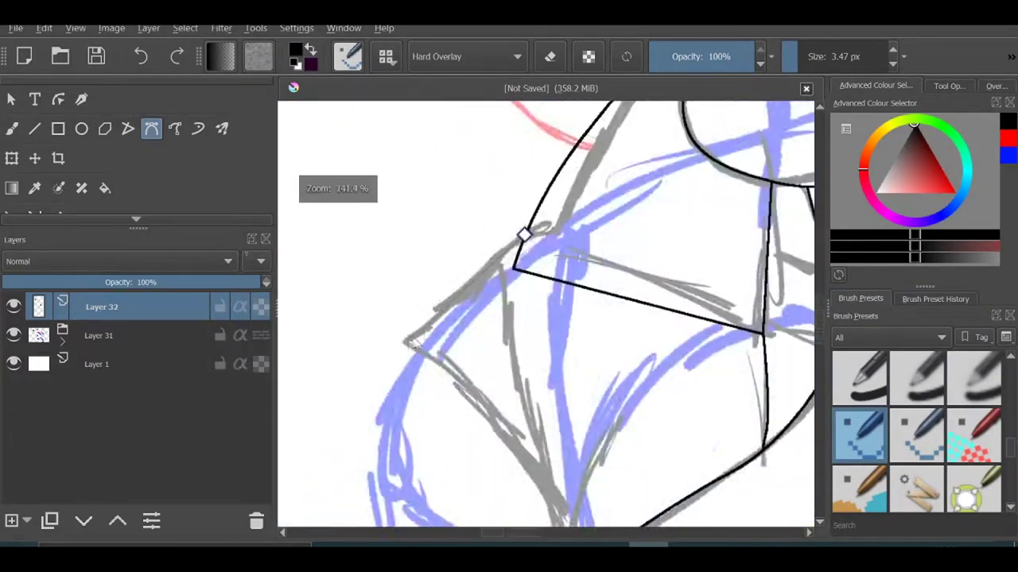
scroll(525, 239, up, 1)
scroll(533, 413, up, 1)
scroll(534, 409, up, 2)
Finish the black Bezier outline along the girl's collar as a committed stroke
scroll(557, 318, down, 4)
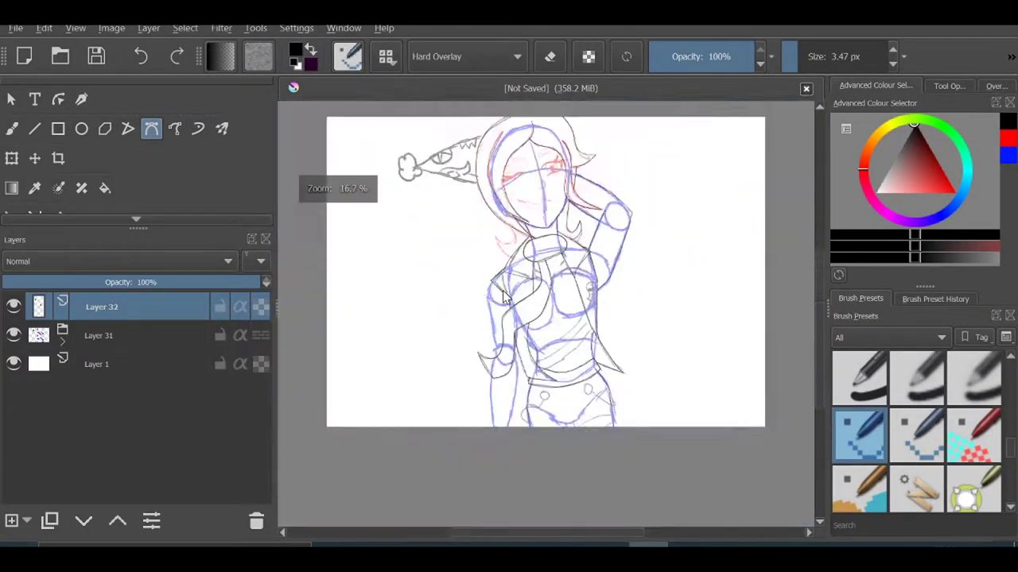
scroll(624, 209, up, 3)
scroll(641, 202, up, 2)
scroll(642, 205, down, 3)
scroll(617, 329, down, 1)
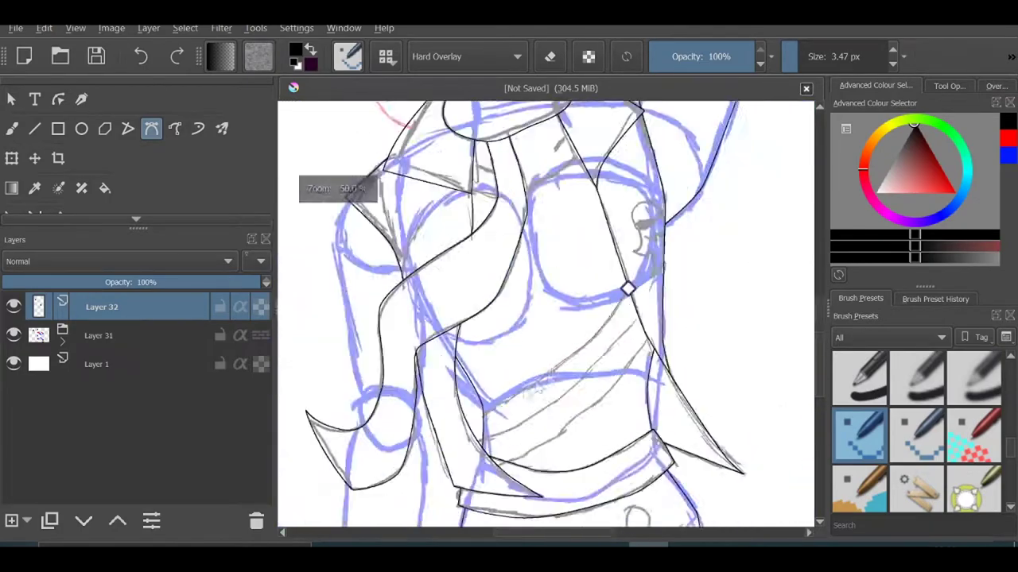
scroll(618, 329, up, 3)
scroll(670, 226, down, 1)
scroll(602, 386, down, 5)
scroll(511, 420, down, 1)
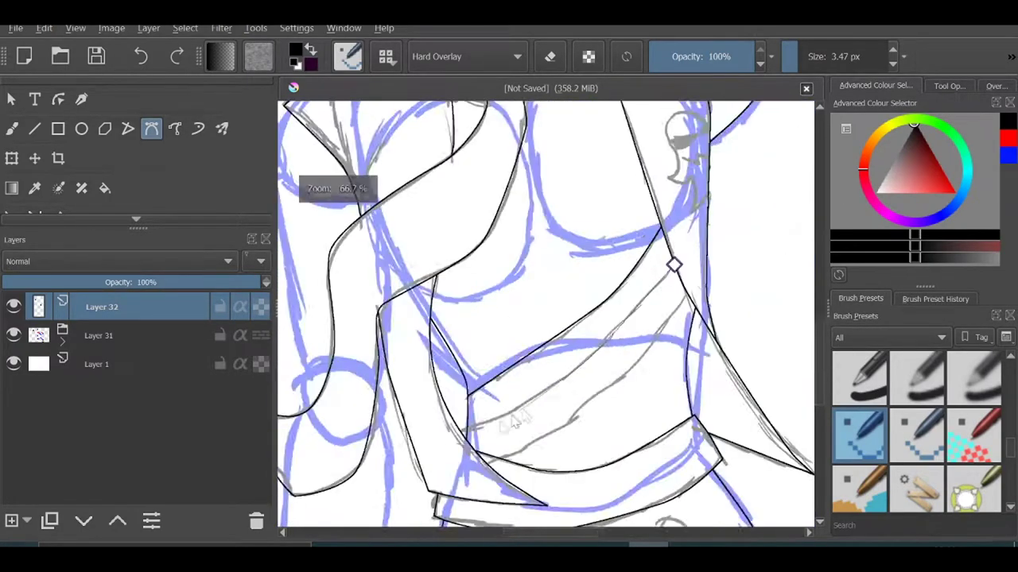
scroll(404, 414, up, 5)
scroll(628, 335, down, 3)
scroll(629, 335, up, 2)
scroll(591, 307, up, 2)
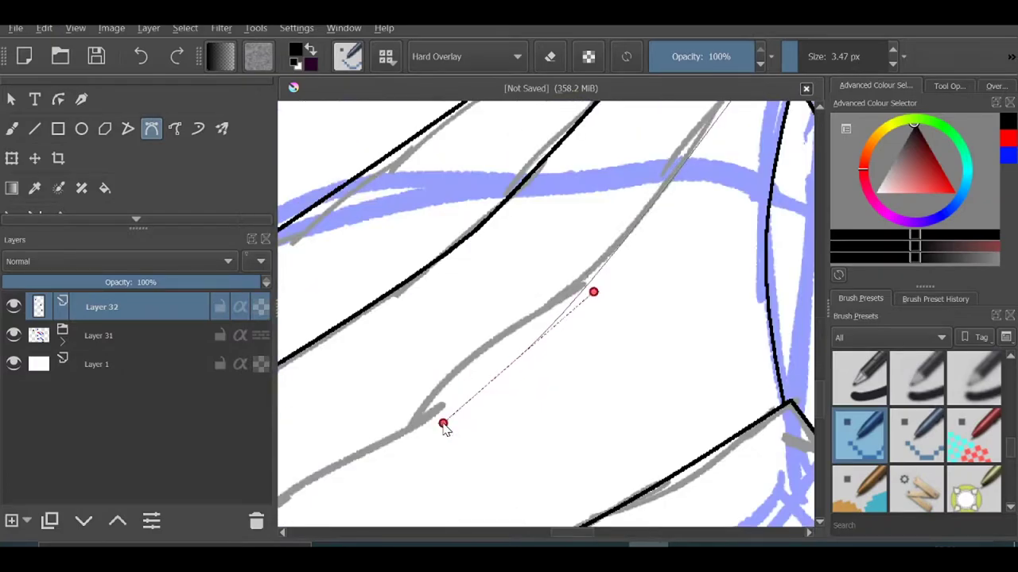
scroll(443, 423, down, 2)
scroll(424, 438, up, 4)
scroll(434, 457, down, 4)
scroll(477, 458, down, 1)
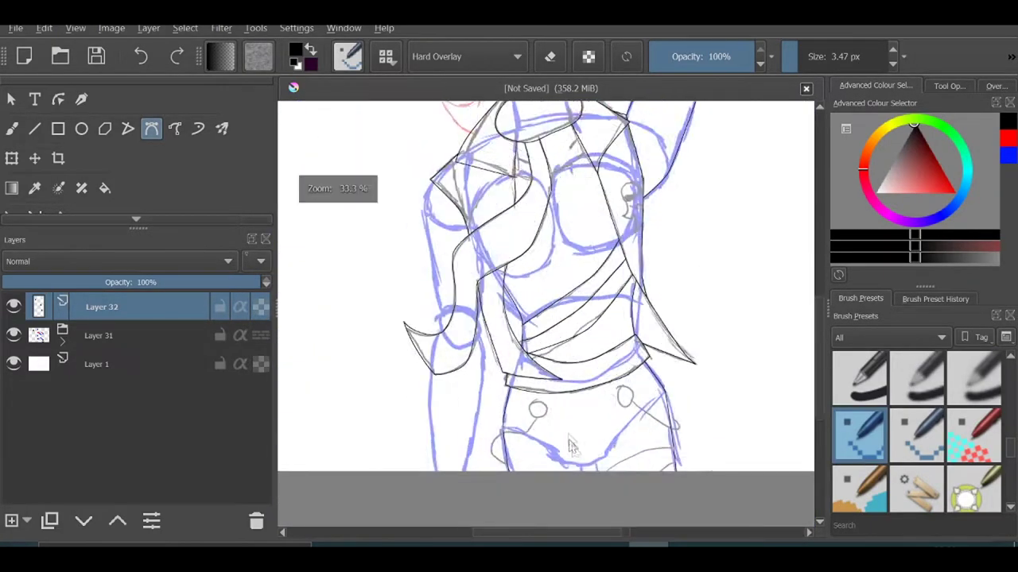
scroll(508, 459, up, 4)
double_click(724, 419)
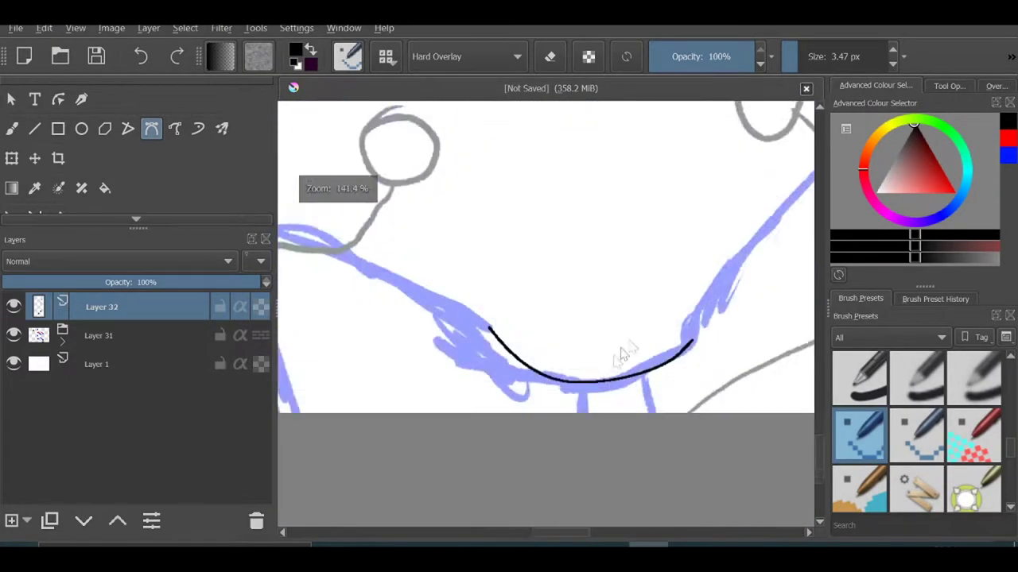
Start a new black outline curve at the jacket edge over the sketch
scroll(624, 350, up, 3)
scroll(592, 314, down, 2)
click(568, 288)
scroll(580, 406, down, 4)
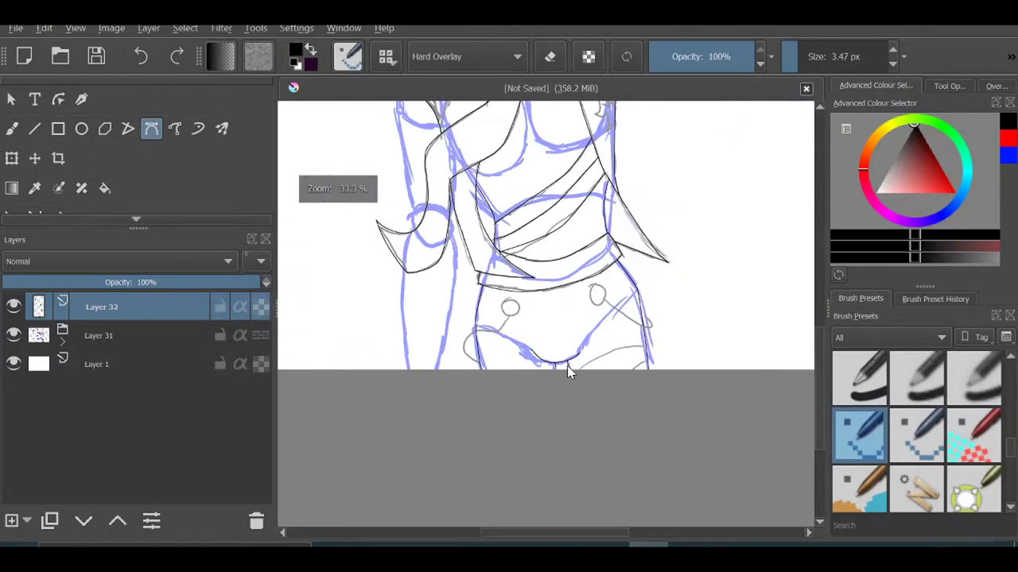
scroll(477, 381, down, 3)
scroll(509, 366, up, 5)
scroll(533, 354, down, 3)
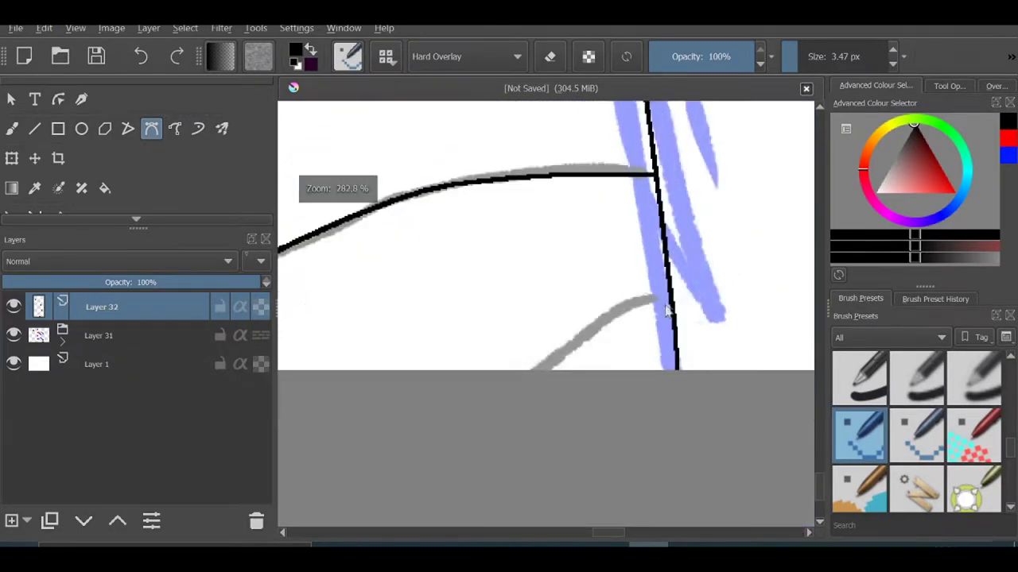
scroll(544, 346, down, 2)
scroll(540, 344, down, 2)
scroll(538, 341, up, 5)
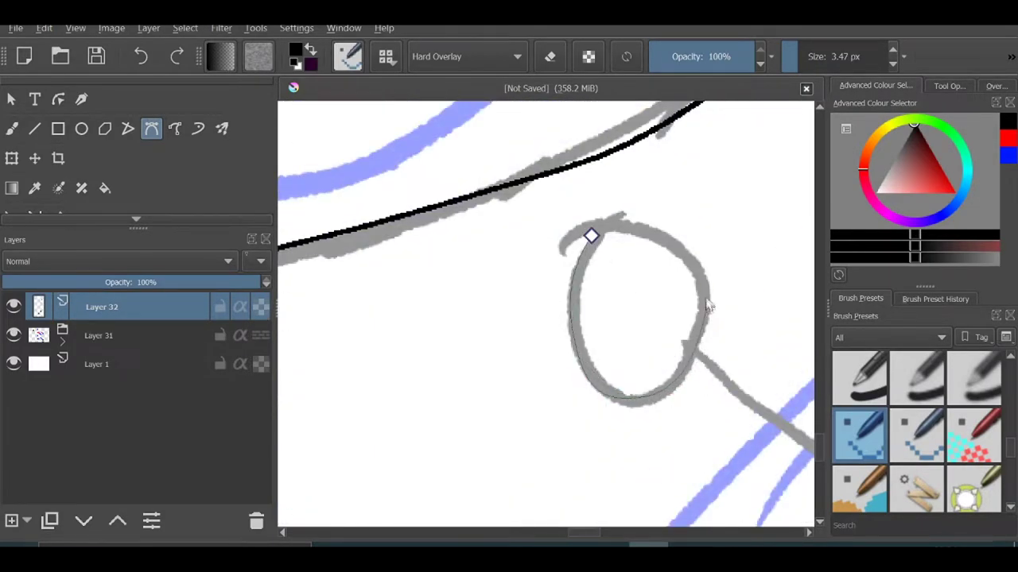
Continue the smooth black outline down the figure's right side and chest
scroll(707, 306, up, 2)
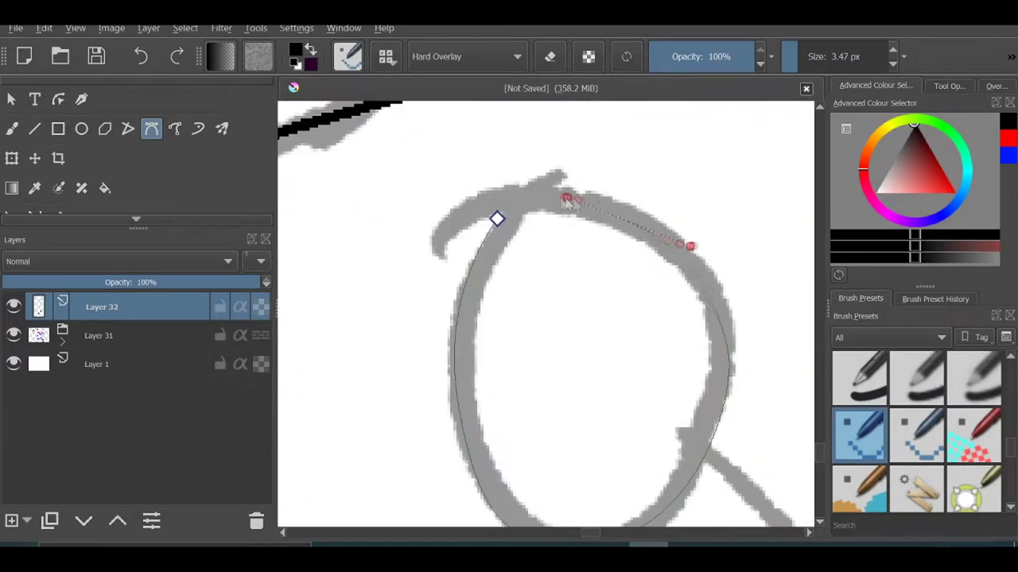
scroll(676, 342, down, 3)
scroll(645, 384, up, 3)
scroll(645, 384, up, 3)
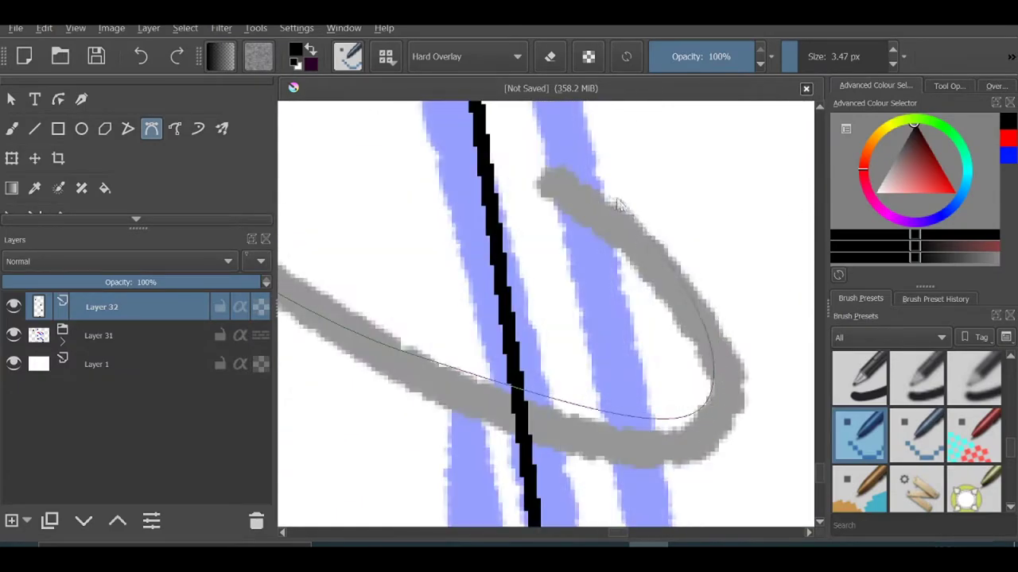
scroll(477, 239, up, 1)
scroll(397, 263, down, 6)
scroll(478, 285, up, 2)
scroll(509, 278, down, 3)
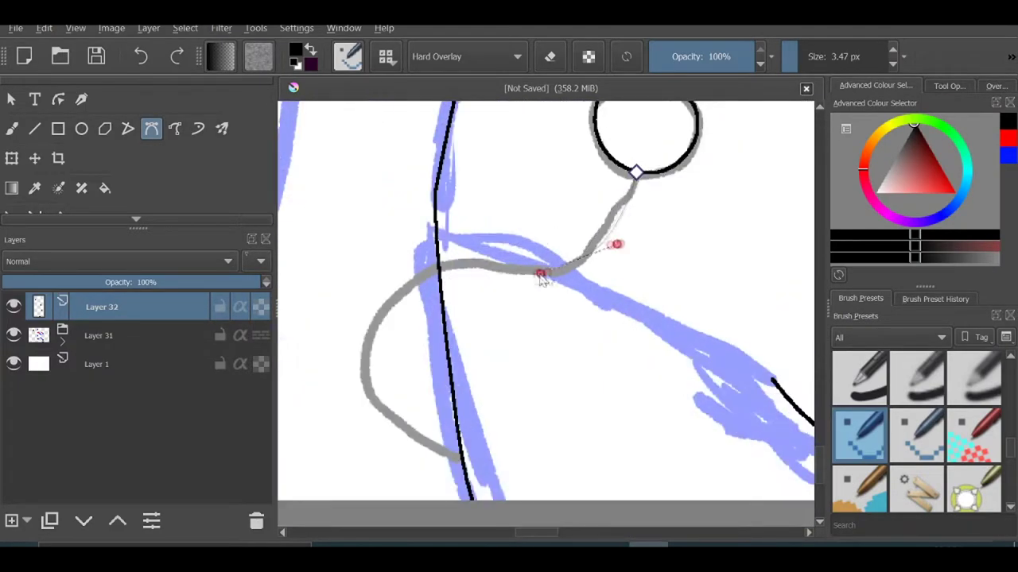
scroll(541, 273, up, 5)
scroll(599, 465, up, 2)
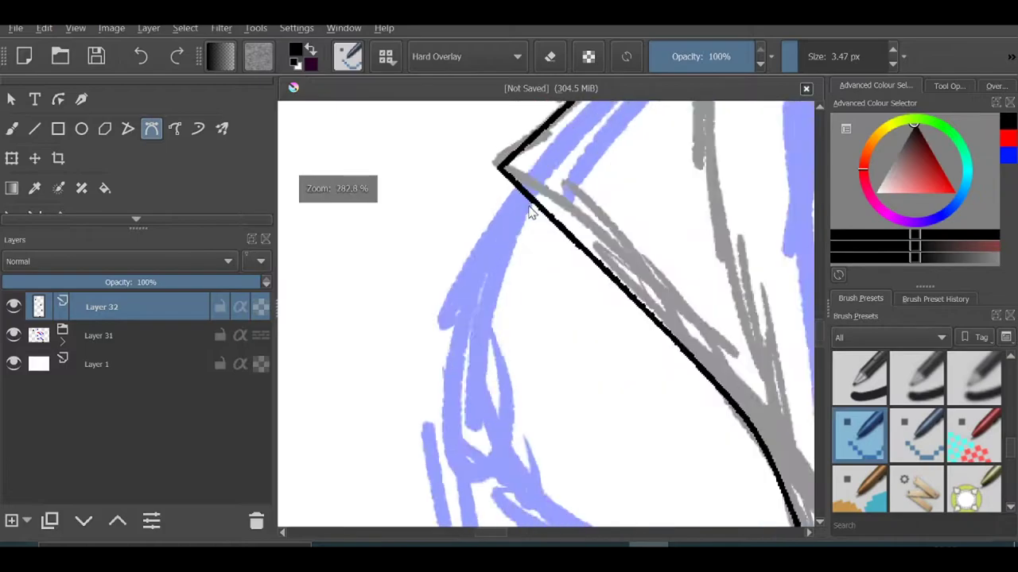
scroll(429, 262, down, 3)
scroll(433, 287, up, 3)
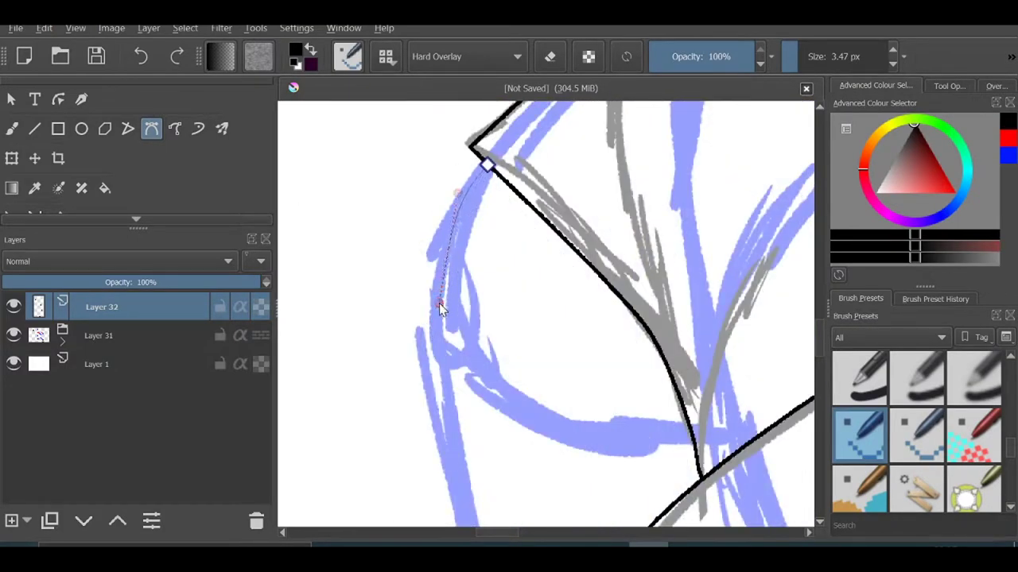
scroll(547, 429, down, 3)
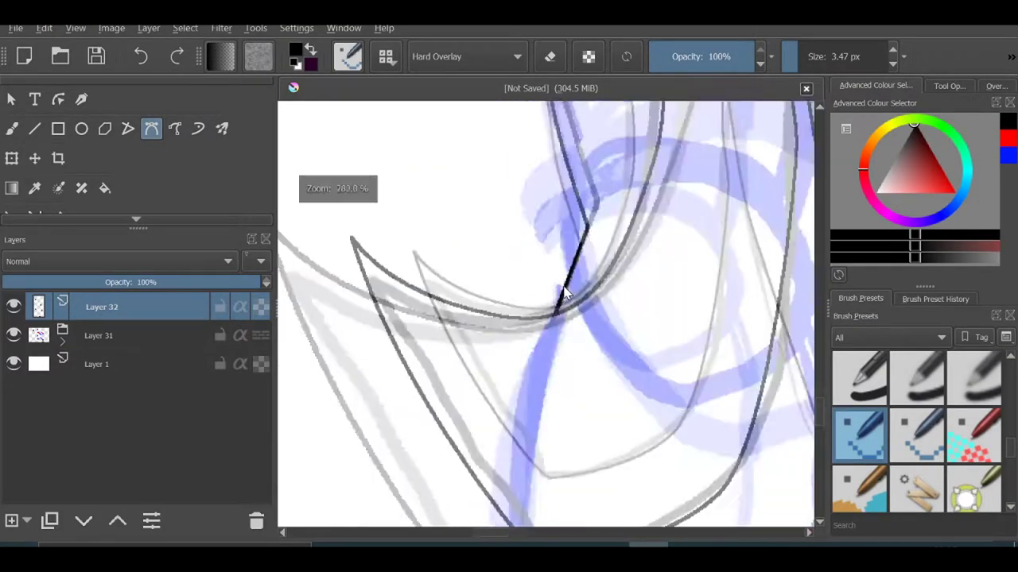
scroll(536, 340, up, 5)
scroll(529, 350, down, 4)
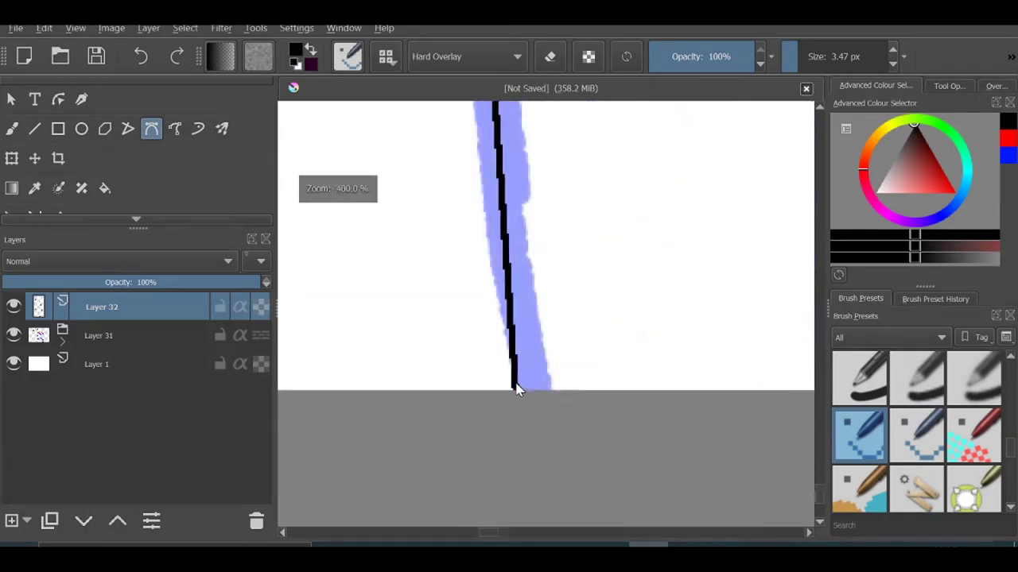
scroll(515, 389, down, 3)
scroll(541, 238, up, 3)
scroll(540, 238, up, 1)
scroll(546, 343, down, 3)
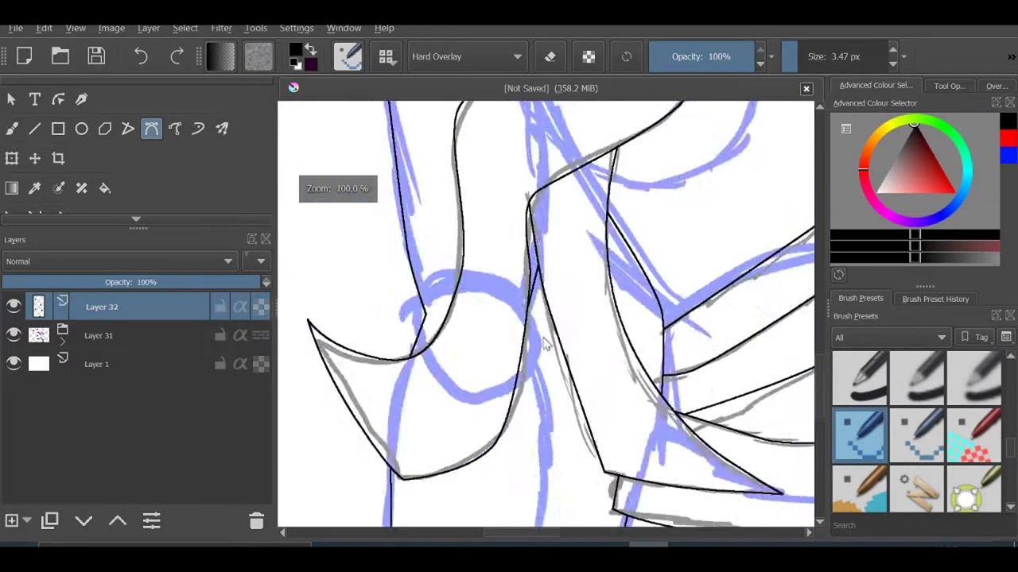
scroll(545, 344, up, 5)
scroll(498, 280, down, 4)
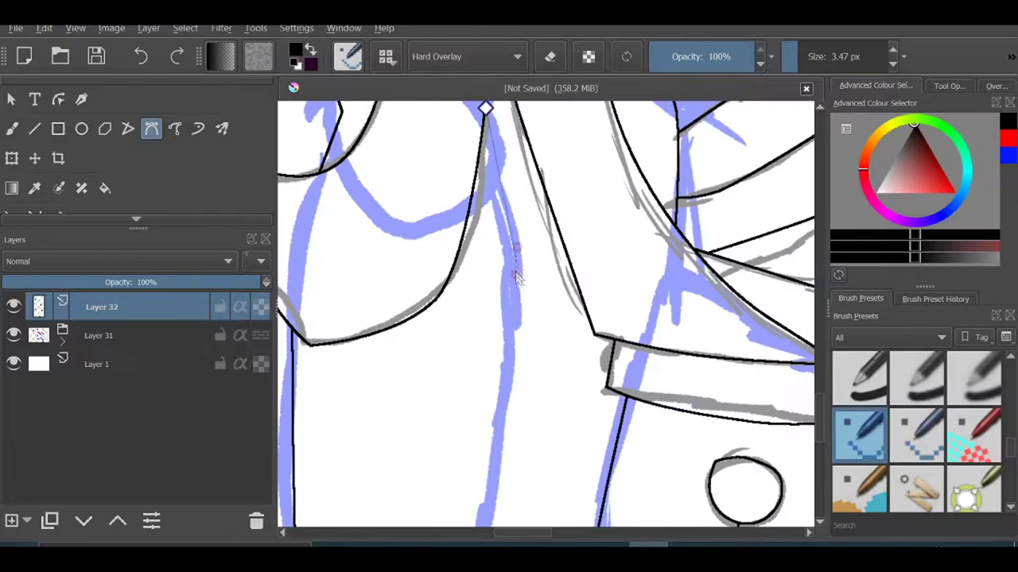
scroll(547, 365, down, 1)
scroll(556, 334, down, 1)
Begin a black outline curve at the start of the zigzag detail on the clothing
scroll(640, 324, up, 3)
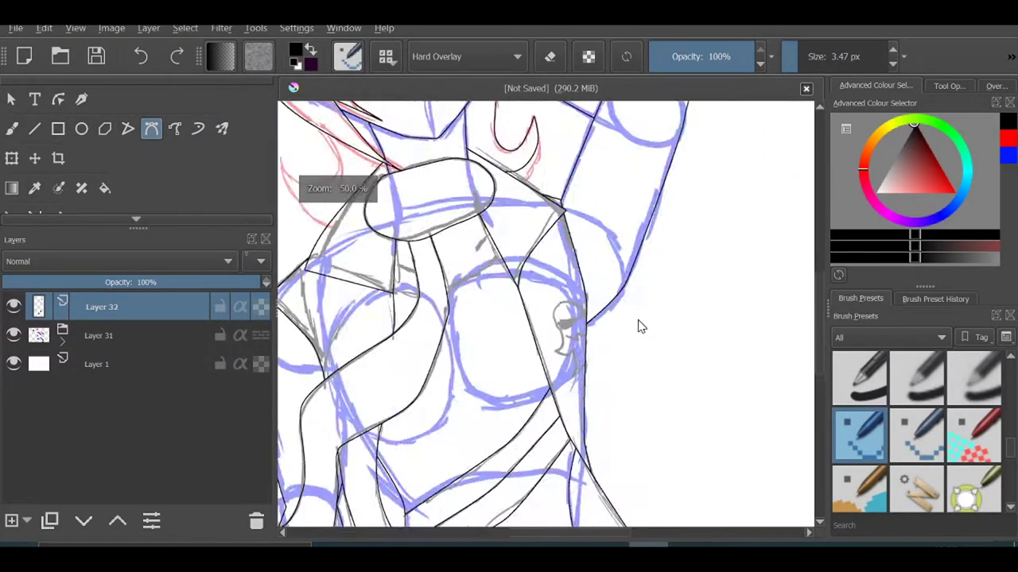
scroll(675, 318, up, 2)
scroll(590, 236, down, 2)
scroll(484, 221, up, 4)
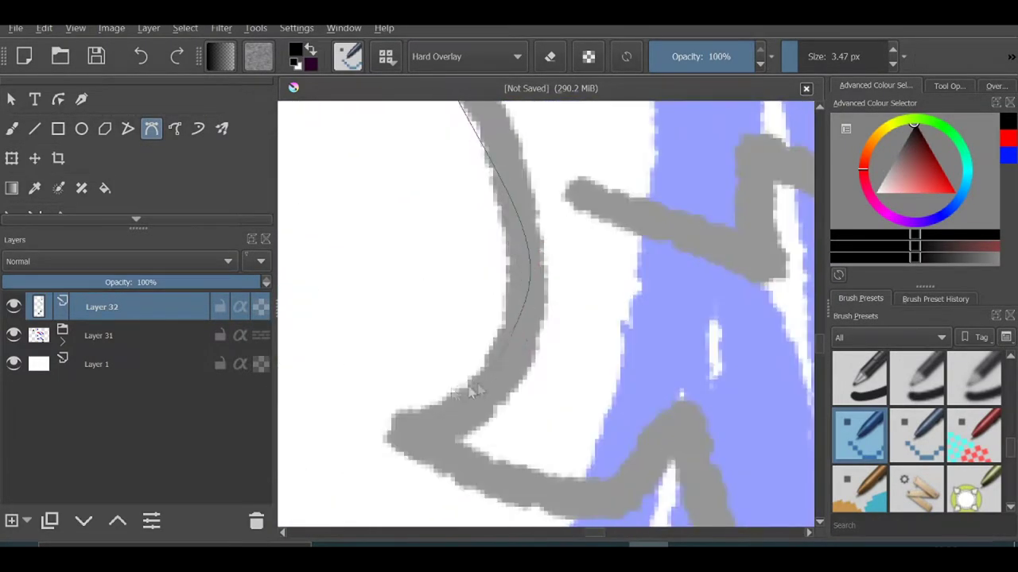
scroll(672, 460, up, 2)
scroll(536, 216, down, 2)
scroll(636, 318, up, 2)
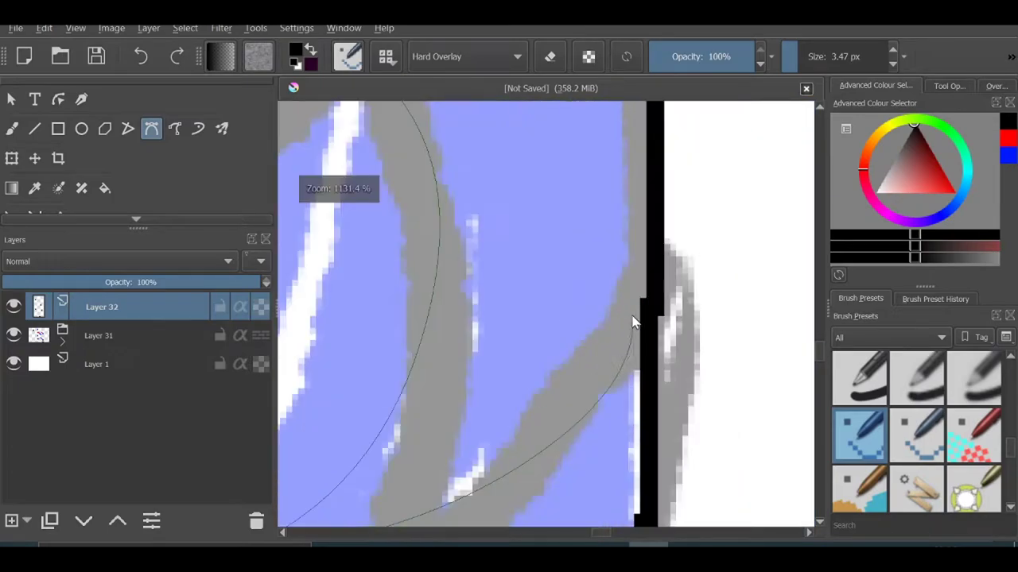
scroll(474, 439, up, 1)
scroll(474, 440, down, 1)
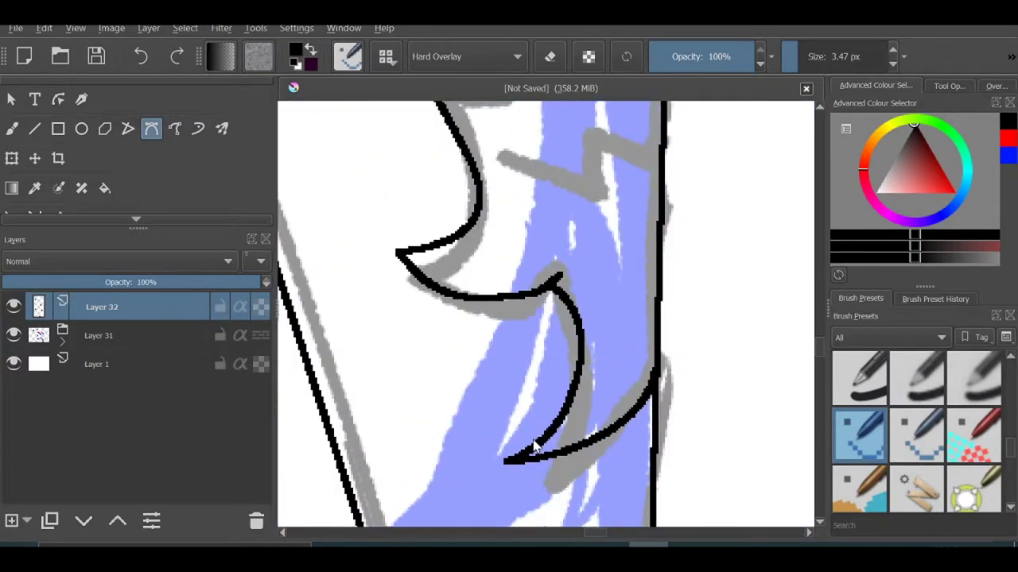
scroll(534, 447, down, 2)
scroll(391, 300, up, 4)
click(356, 309)
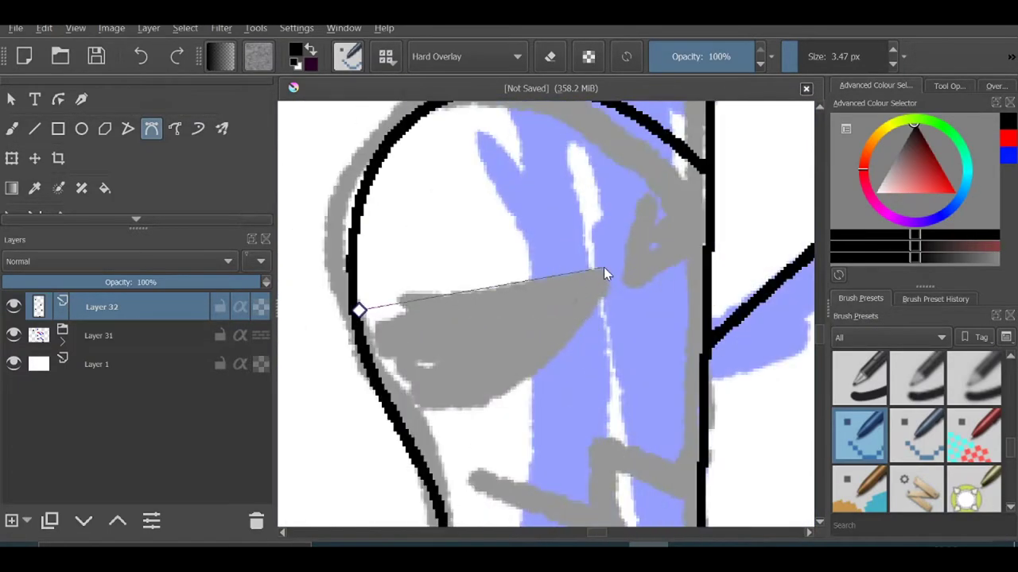
scroll(604, 272, up, 1)
scroll(378, 383, down, 3)
scroll(538, 348, up, 3)
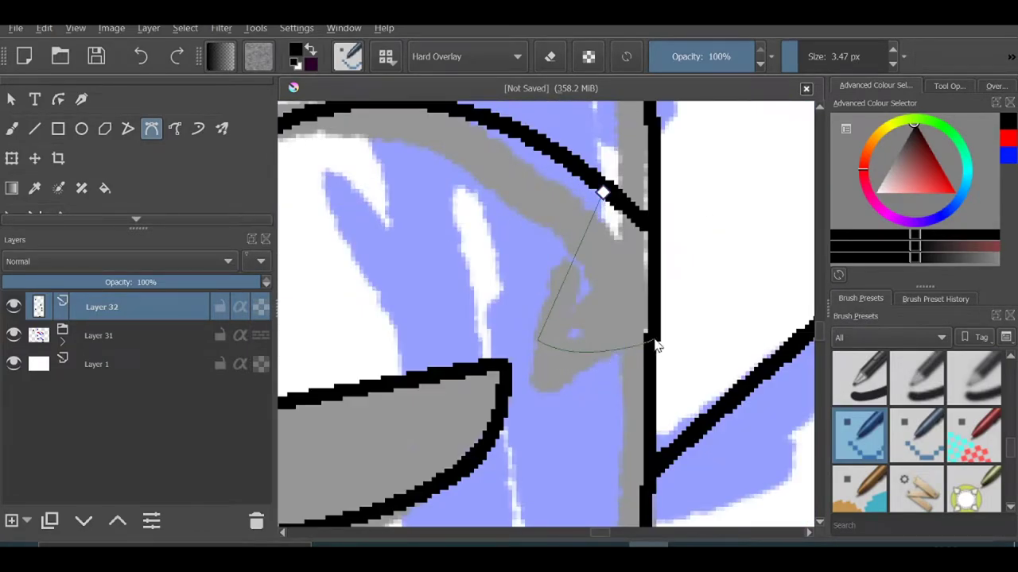
scroll(657, 346, down, 2)
Place sharp corner points to form the zigzag outline across the clothing
click(552, 429)
click(552, 295)
scroll(551, 295, up, 2)
scroll(499, 368, down, 1)
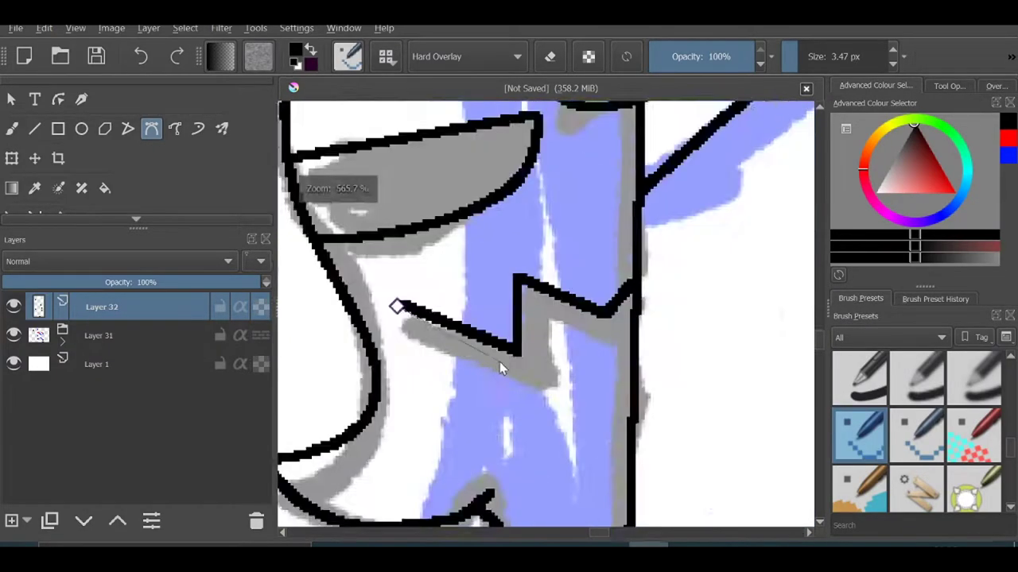
scroll(499, 368, up, 2)
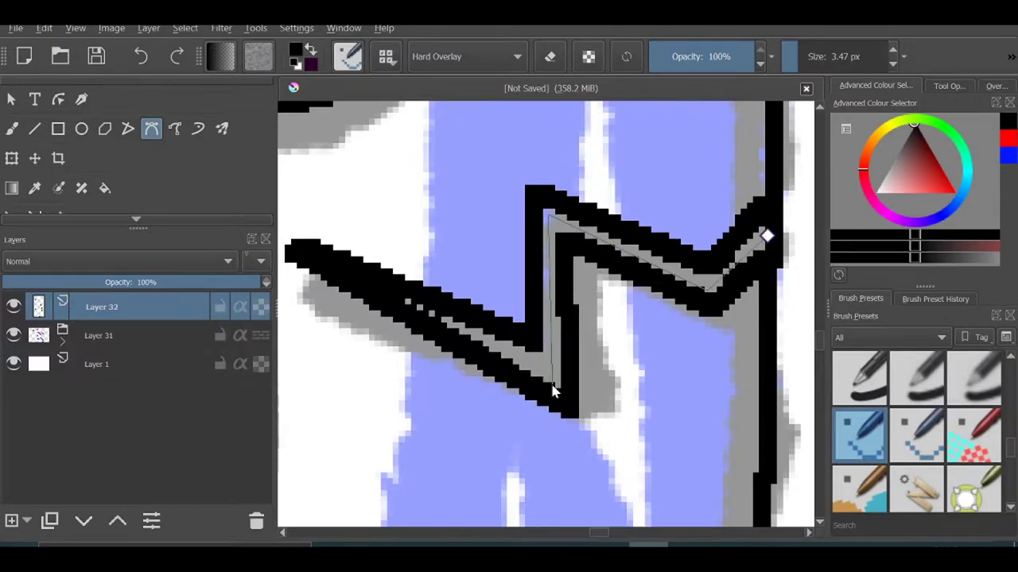
Ink the pointed tip of the pink hair strand along the sketch
scroll(535, 363, down, 5)
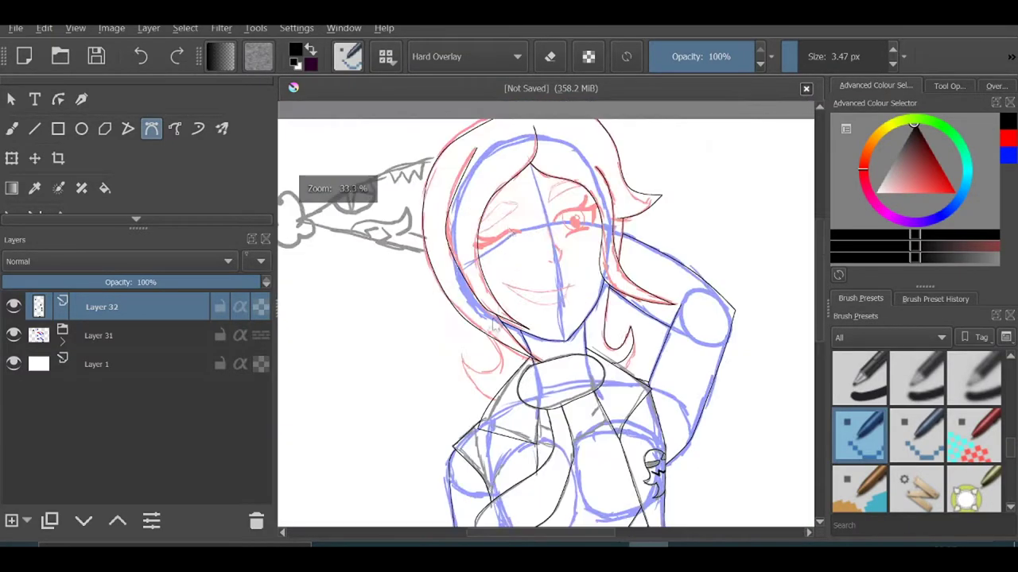
scroll(506, 318, up, 5)
scroll(504, 317, down, 4)
scroll(607, 364, up, 1)
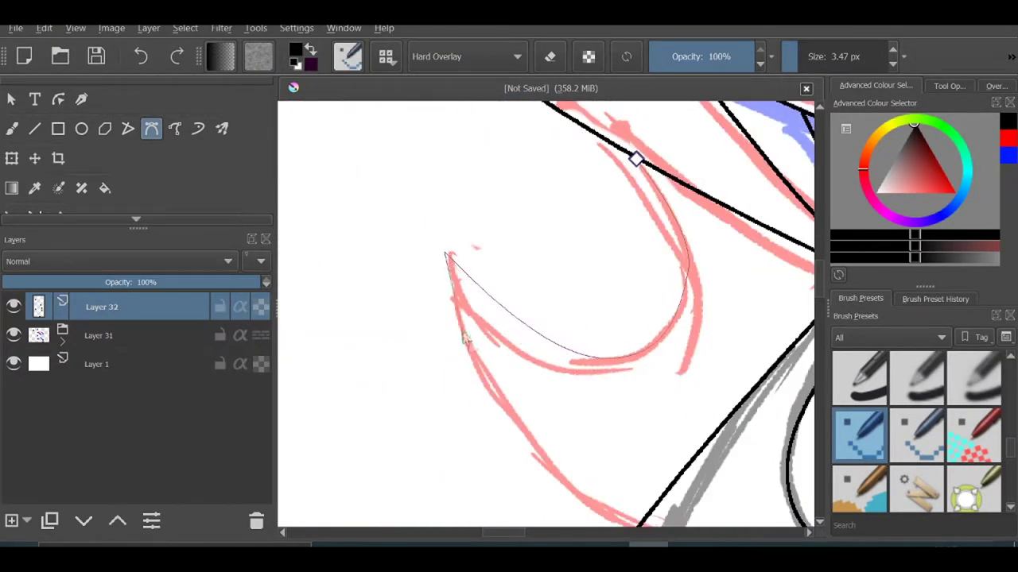
scroll(574, 397, up, 2)
scroll(466, 358, down, 2)
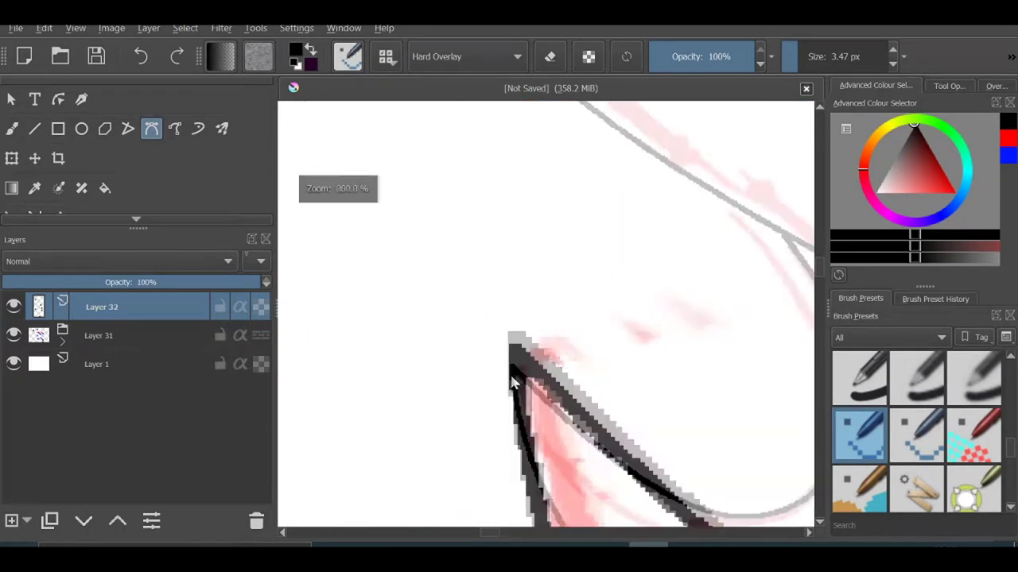
scroll(513, 381, down, 4)
scroll(481, 221, up, 4)
scroll(467, 386, down, 3)
scroll(489, 336, up, 1)
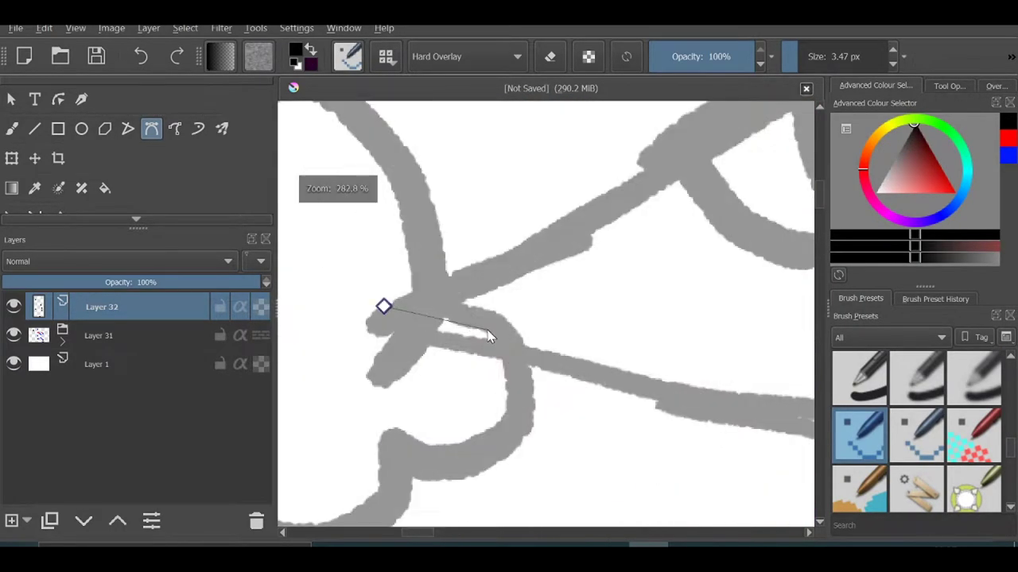
scroll(396, 454, down, 1)
scroll(481, 364, up, 1)
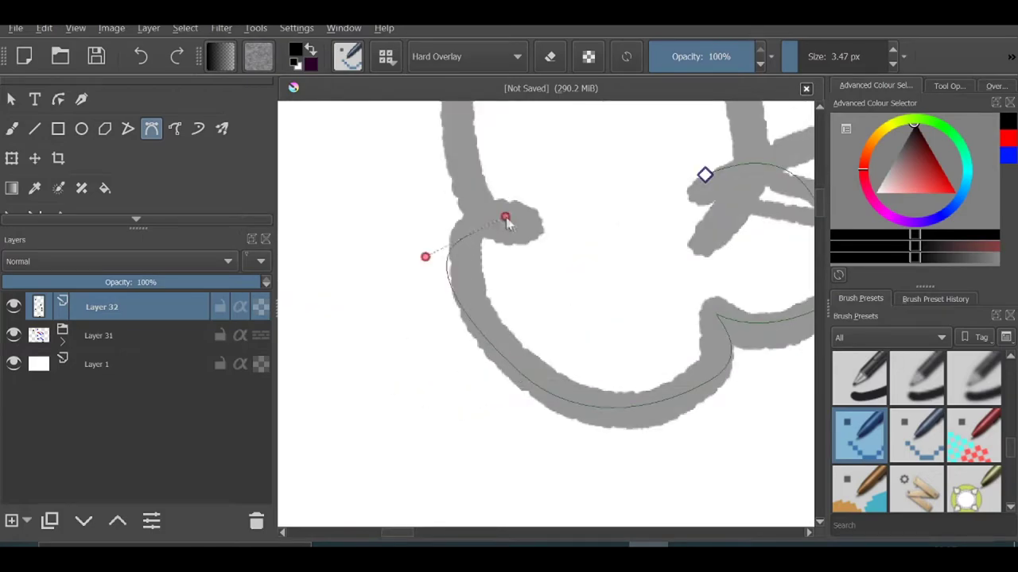
Ink a solid black curved tie line below the girl's collar with the Bezier Curve tool
scroll(477, 366, down, 3)
scroll(568, 282, up, 3)
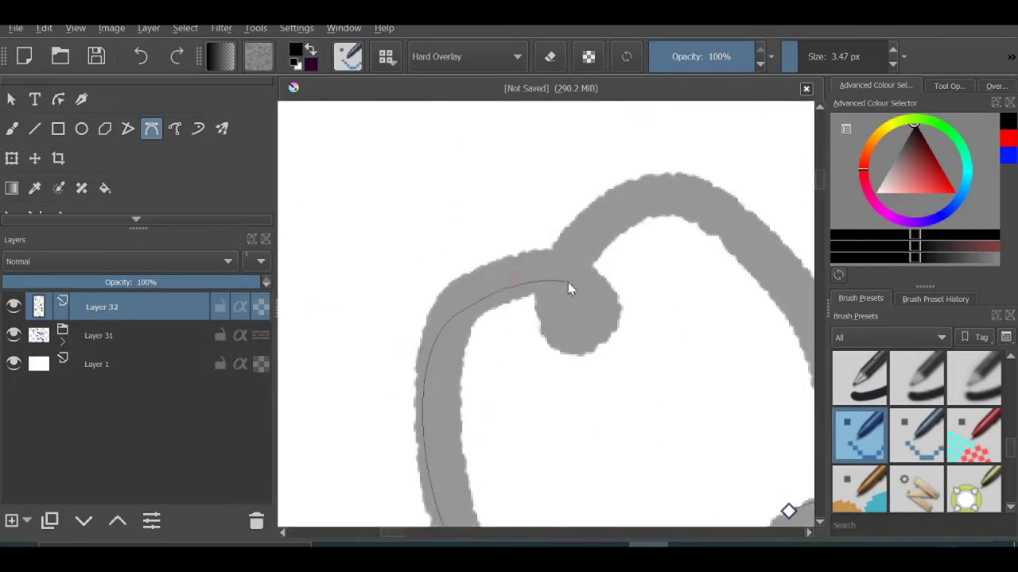
scroll(598, 213, down, 2)
scroll(744, 375, down, 2)
scroll(482, 345, up, 4)
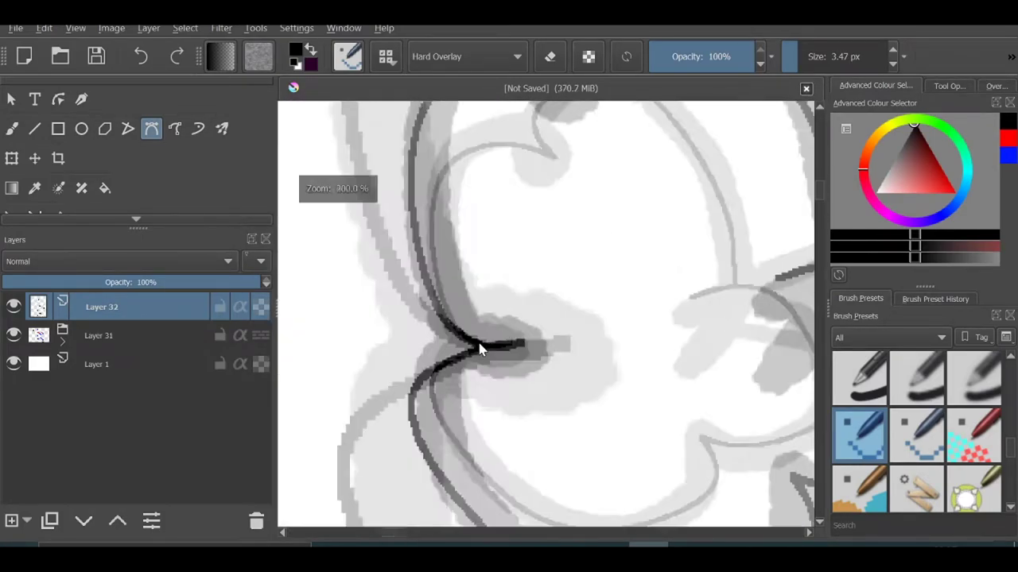
scroll(762, 219, down, 2)
scroll(762, 219, down, 3)
scroll(617, 311, up, 5)
scroll(416, 416, down, 3)
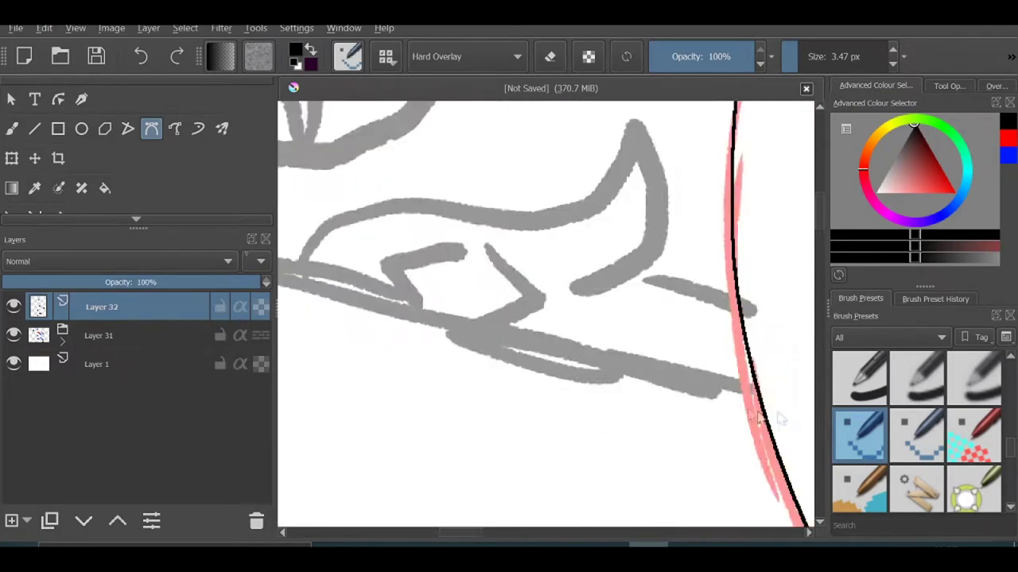
scroll(439, 314, down, 2)
scroll(439, 315, up, 4)
scroll(461, 318, down, 5)
scroll(541, 322, up, 2)
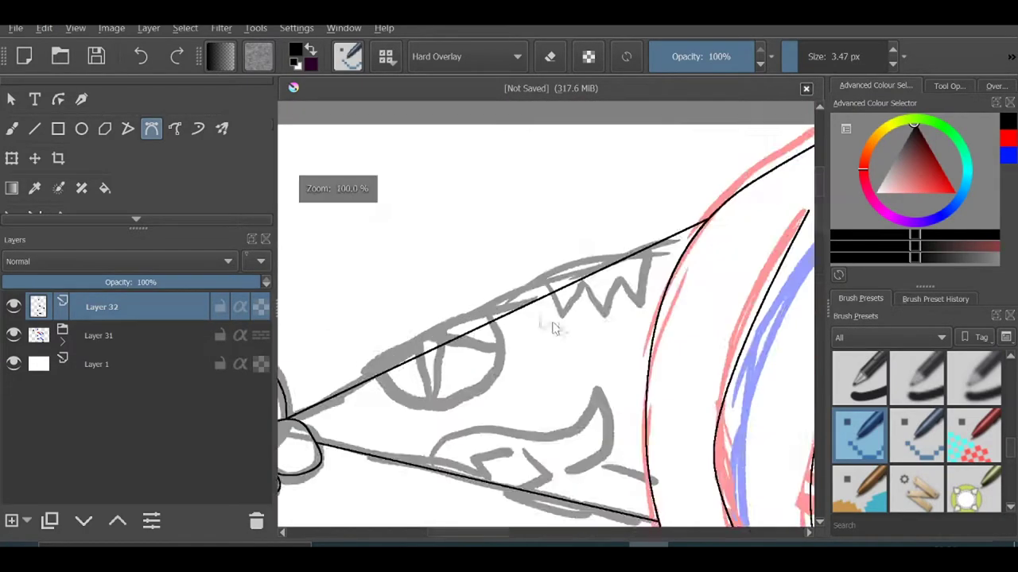
scroll(506, 274, up, 3)
scroll(505, 274, down, 3)
scroll(400, 265, up, 1)
scroll(734, 199, up, 3)
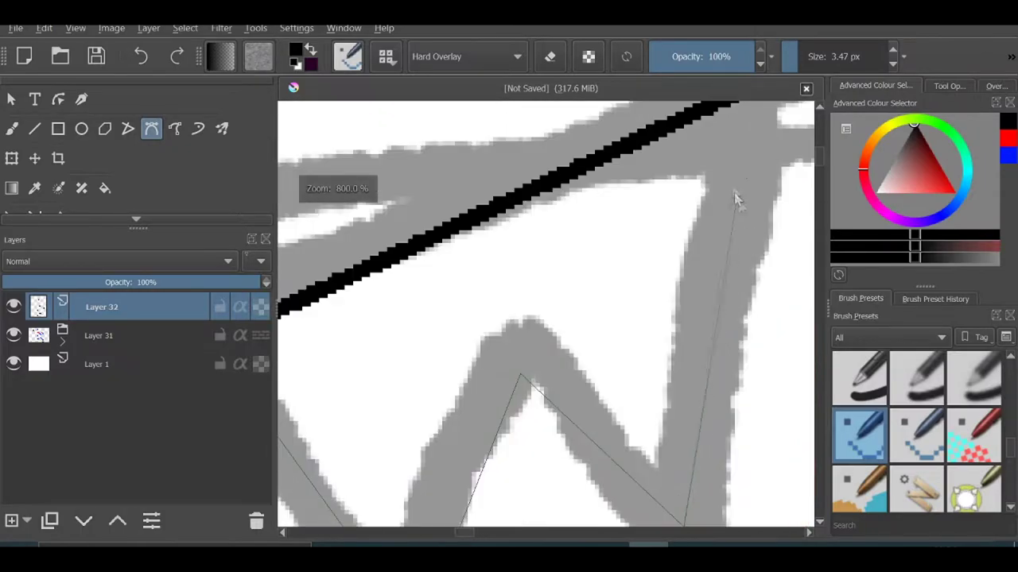
scroll(577, 177, down, 2)
scroll(622, 221, down, 3)
scroll(358, 345, up, 4)
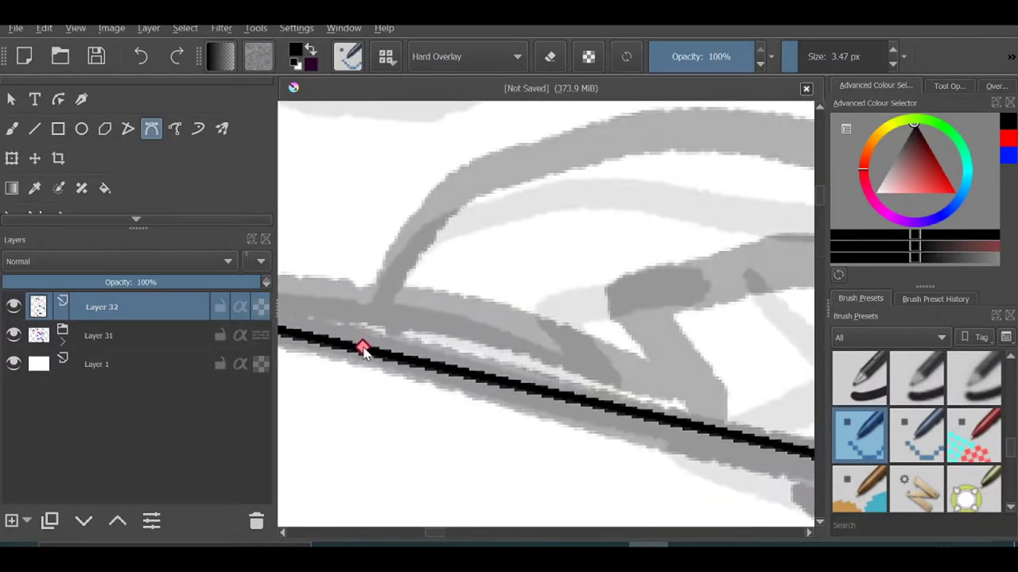
drag(451, 291, 509, 286)
scroll(557, 318, down, 2)
double_click(710, 333)
Start a new Bezier curve from the existing black line along the pink hair strand
scroll(710, 333, up, 1)
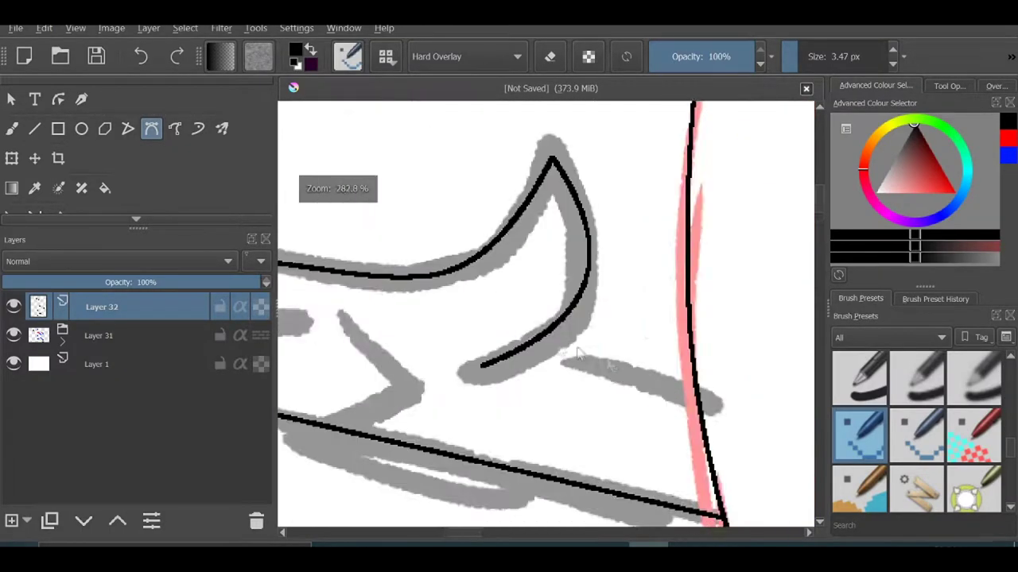
scroll(696, 376, up, 2)
scroll(696, 377, down, 3)
scroll(513, 456, up, 2)
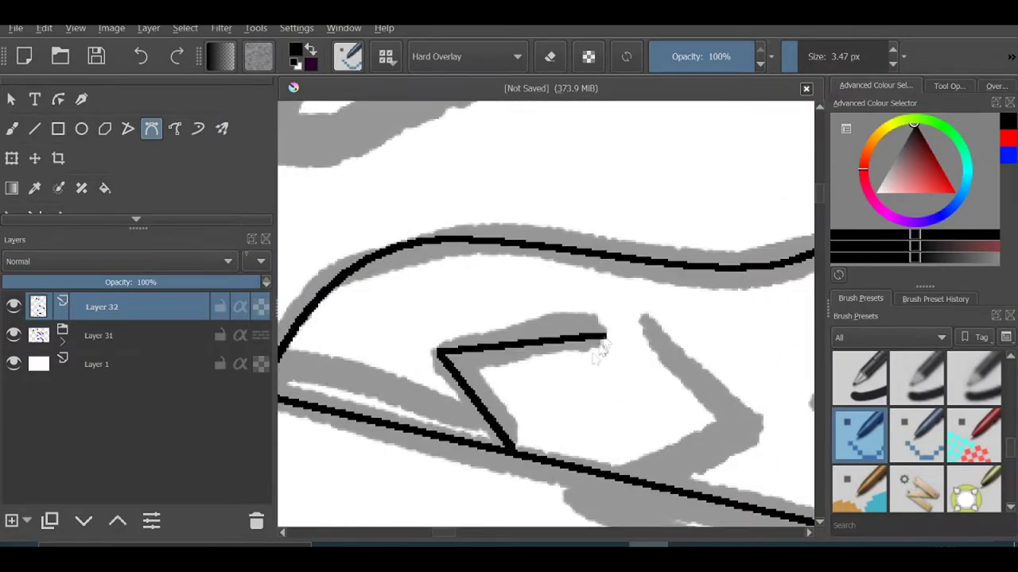
scroll(400, 390, up, 4)
scroll(527, 427, down, 3)
scroll(564, 409, down, 1)
scroll(643, 443, up, 3)
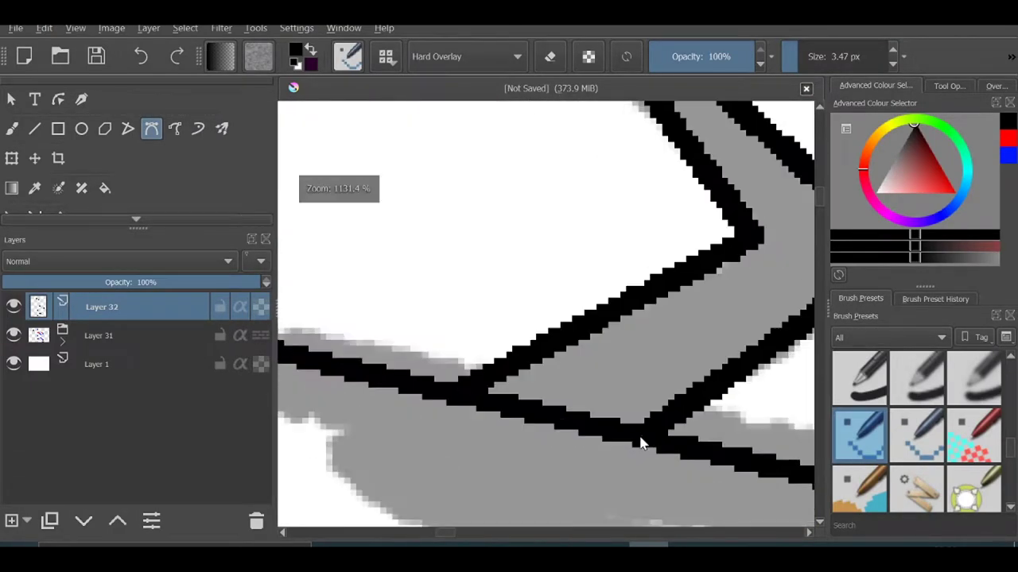
scroll(623, 288, down, 3)
scroll(556, 318, down, 2)
scroll(400, 272, up, 2)
scroll(380, 294, down, 1)
click(380, 294)
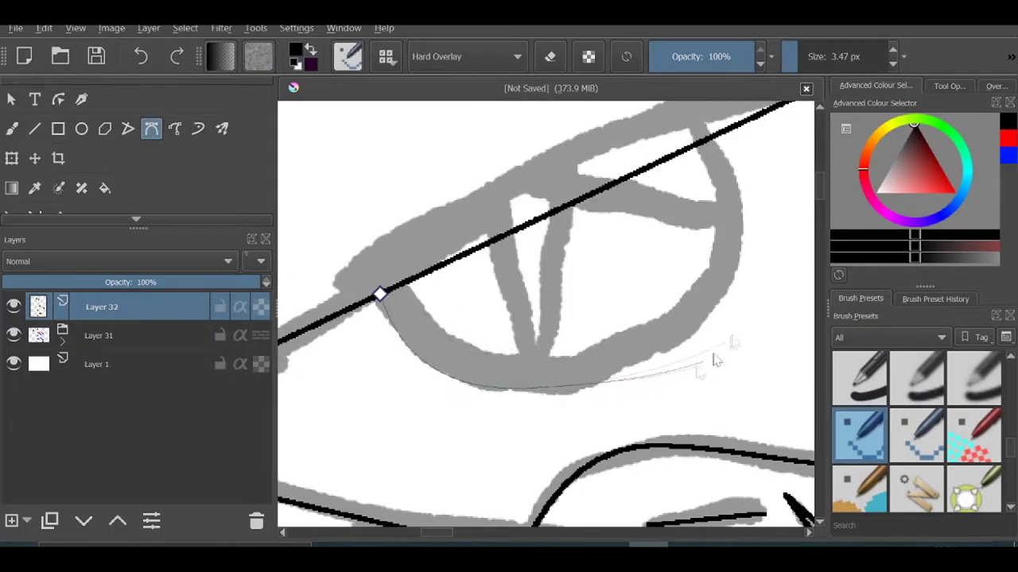
scroll(672, 199, up, 2)
scroll(416, 432, down, 2)
scroll(477, 427, down, 1)
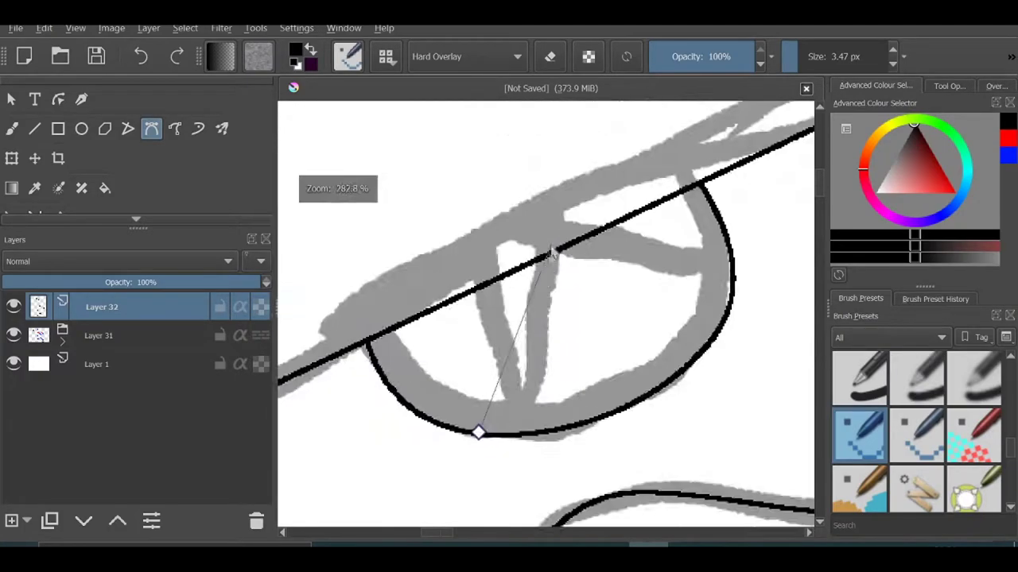
scroll(648, 297, down, 2)
scroll(648, 297, up, 2)
scroll(659, 344, up, 3)
scroll(659, 343, down, 1)
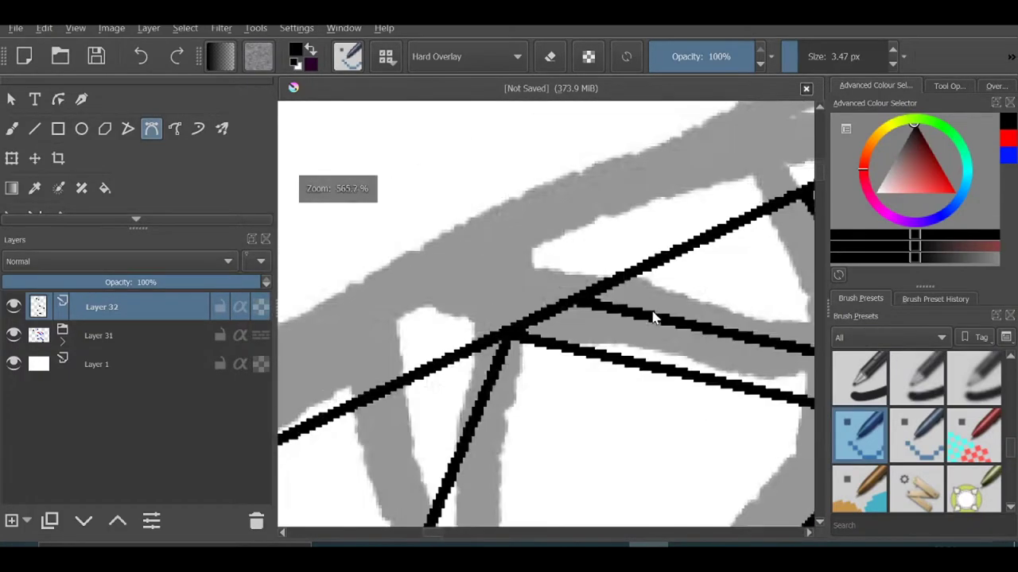
scroll(500, 453, up, 1)
scroll(499, 453, down, 3)
scroll(660, 163, up, 3)
scroll(551, 314, down, 1)
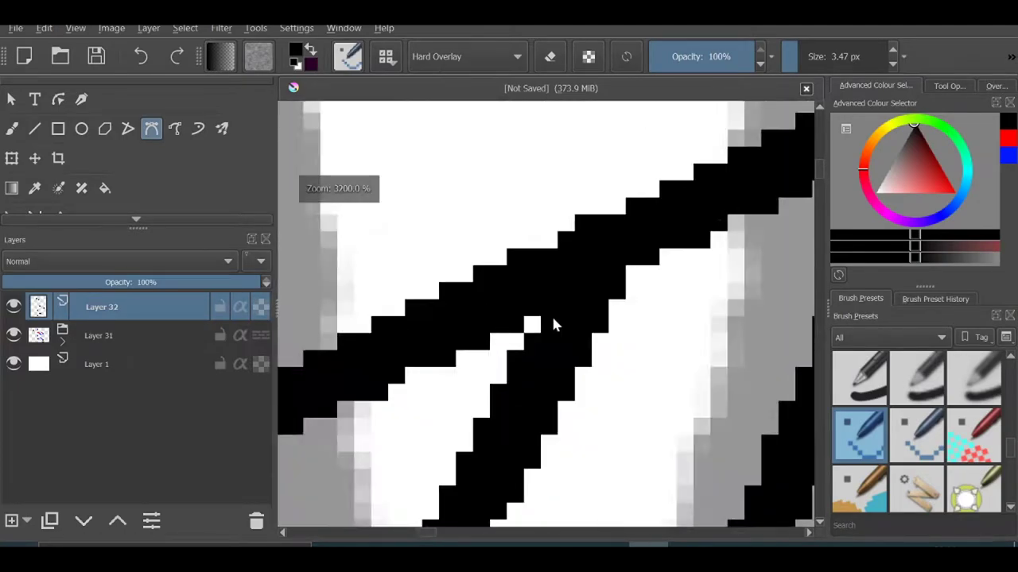
scroll(543, 279, down, 2)
scroll(543, 280, up, 3)
scroll(641, 262, down, 6)
scroll(503, 453, up, 4)
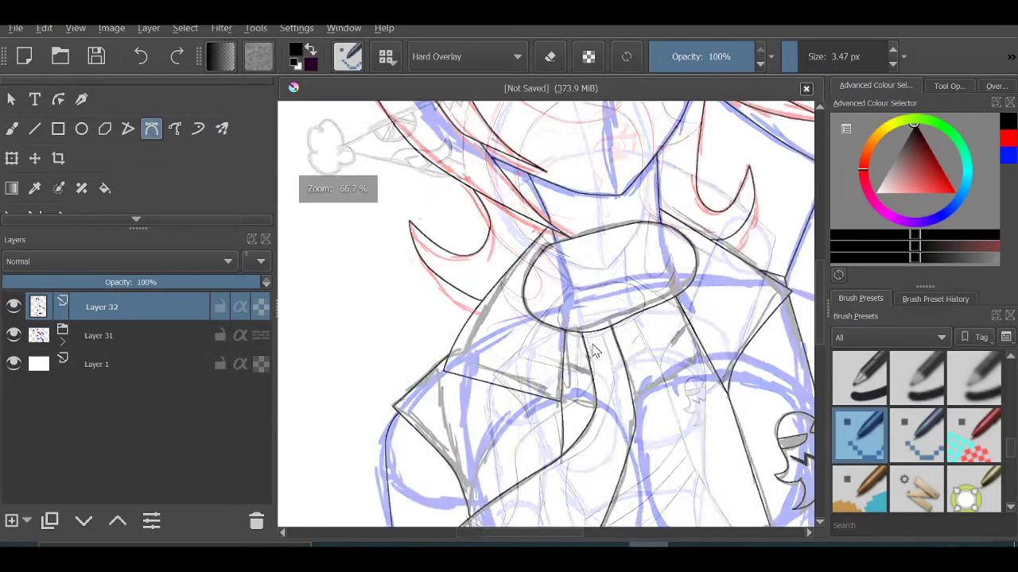
scroll(503, 454, up, 3)
scroll(504, 454, down, 3)
scroll(557, 381, down, 1)
scroll(586, 374, down, 2)
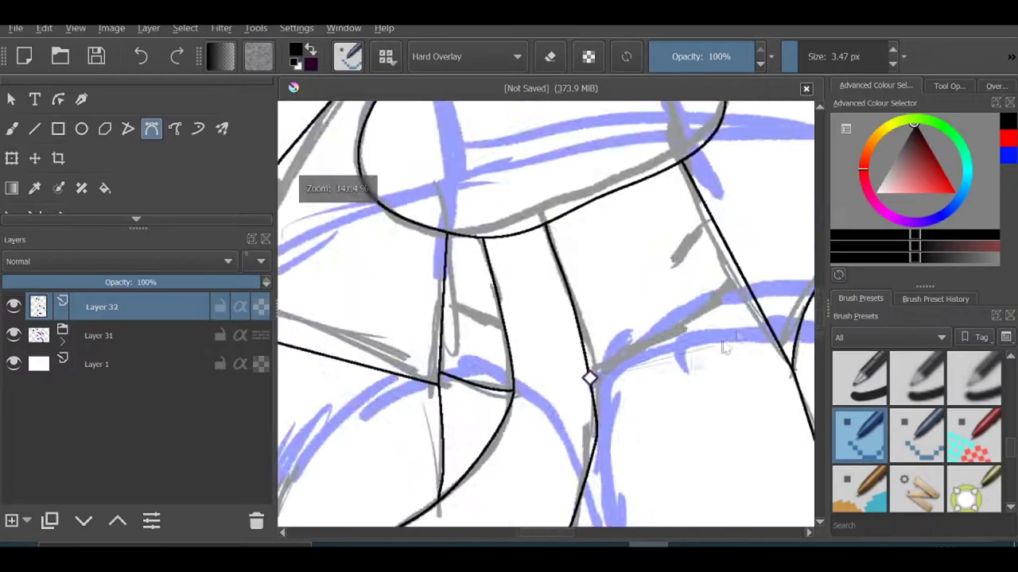
scroll(745, 274, up, 6)
scroll(662, 226, down, 2)
scroll(534, 396, down, 5)
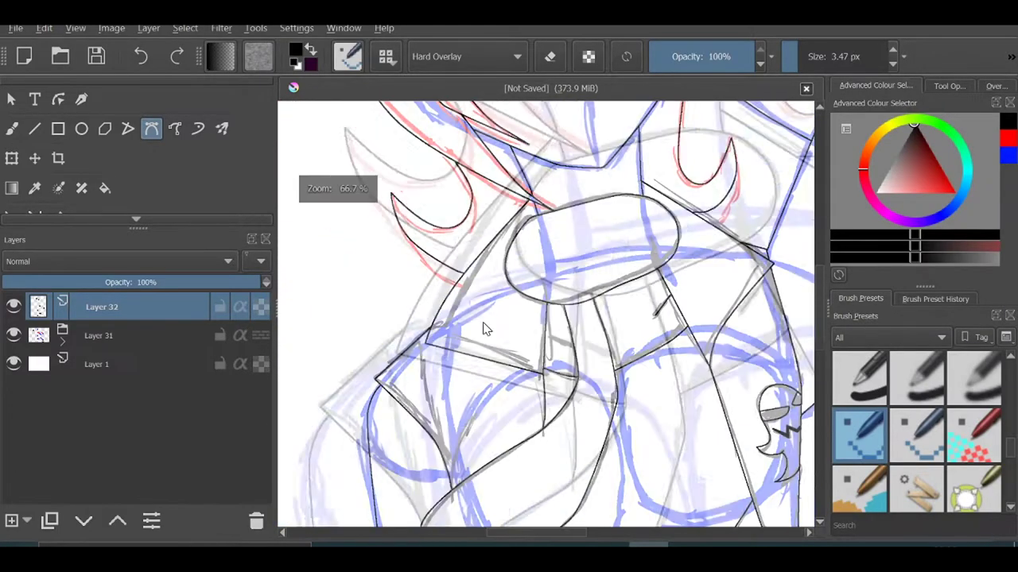
scroll(484, 329, up, 4)
scroll(462, 277, down, 1)
scroll(626, 397, down, 3)
scroll(626, 398, down, 3)
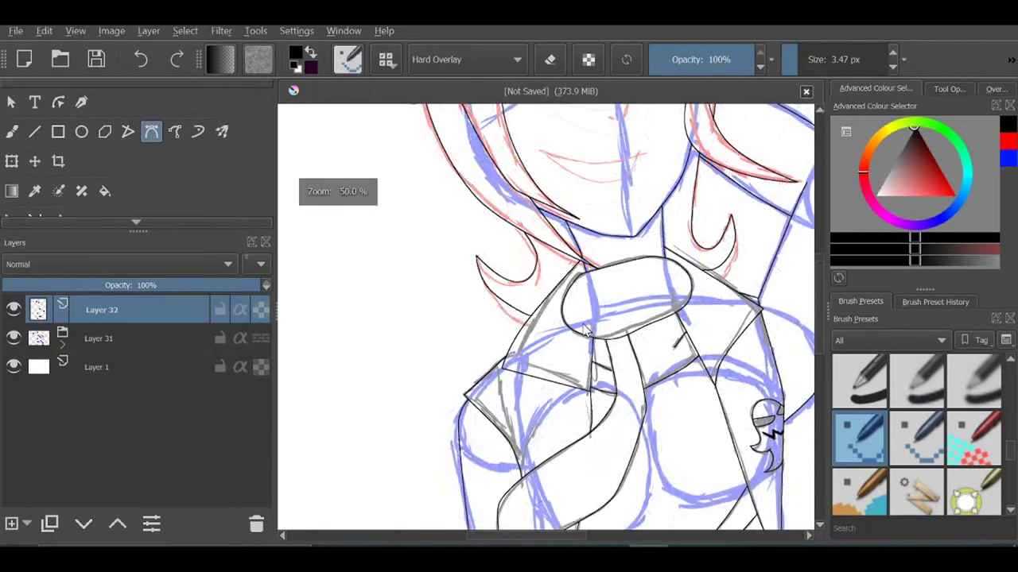
scroll(529, 278, down, 1)
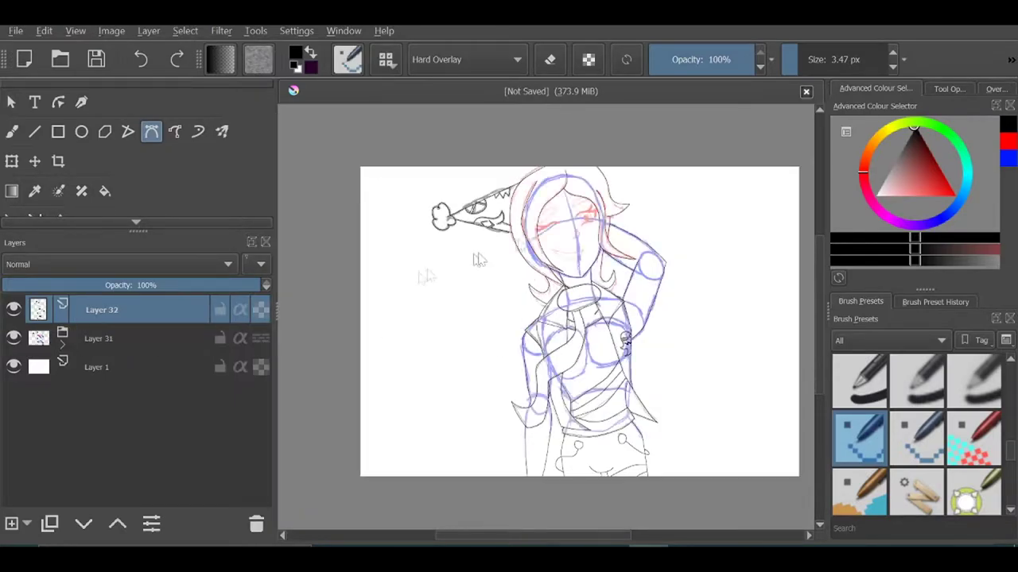
scroll(477, 260, up, 3)
Outline a curling hair strand with a pointed tip in black over the pink sketch
scroll(629, 215, up, 3)
click(511, 273)
scroll(500, 265, down, 1)
scroll(636, 182, up, 1)
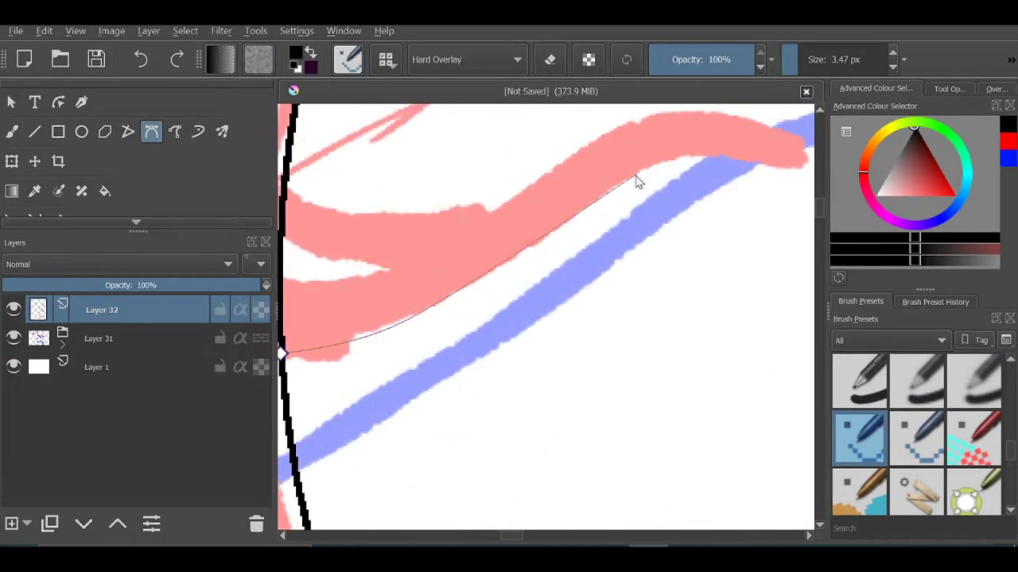
scroll(636, 181, up, 2)
scroll(525, 143, down, 1)
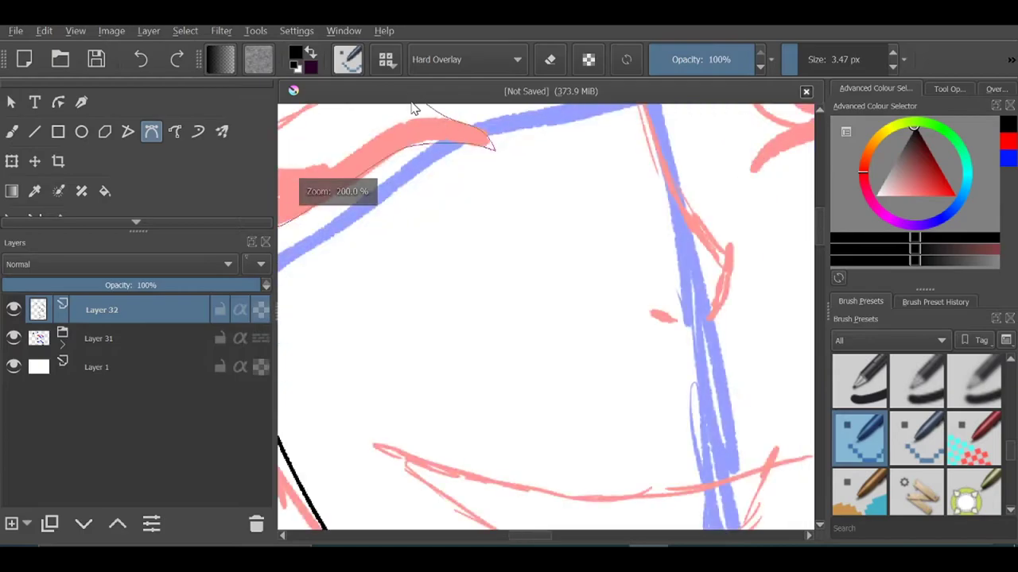
scroll(416, 107, up, 1)
scroll(515, 231, up, 1)
scroll(448, 209, up, 1)
scroll(541, 232, down, 3)
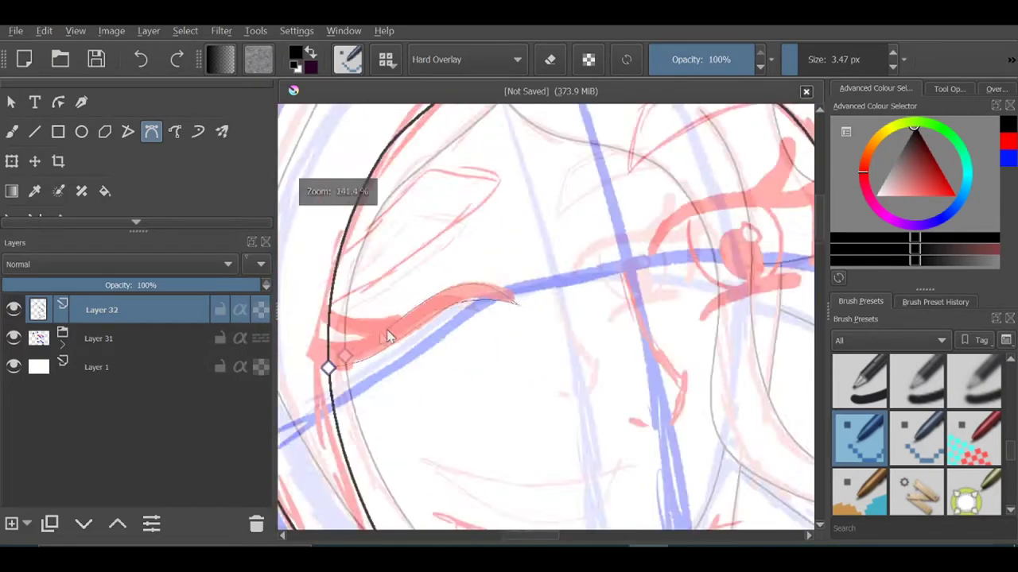
scroll(386, 336, up, 3)
scroll(404, 309, down, 1)
scroll(324, 236, up, 4)
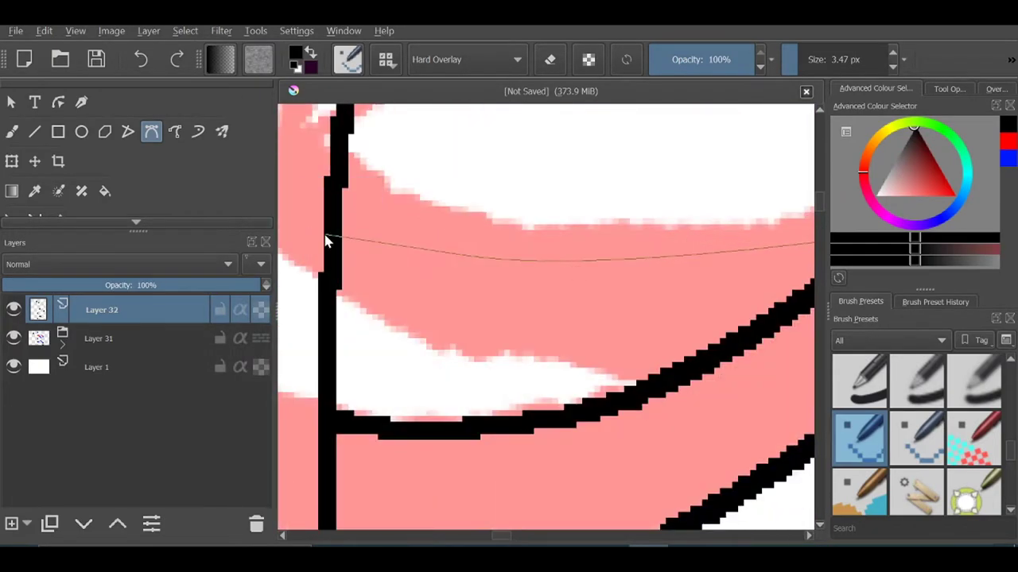
scroll(518, 450, up, 2)
scroll(477, 291, down, 7)
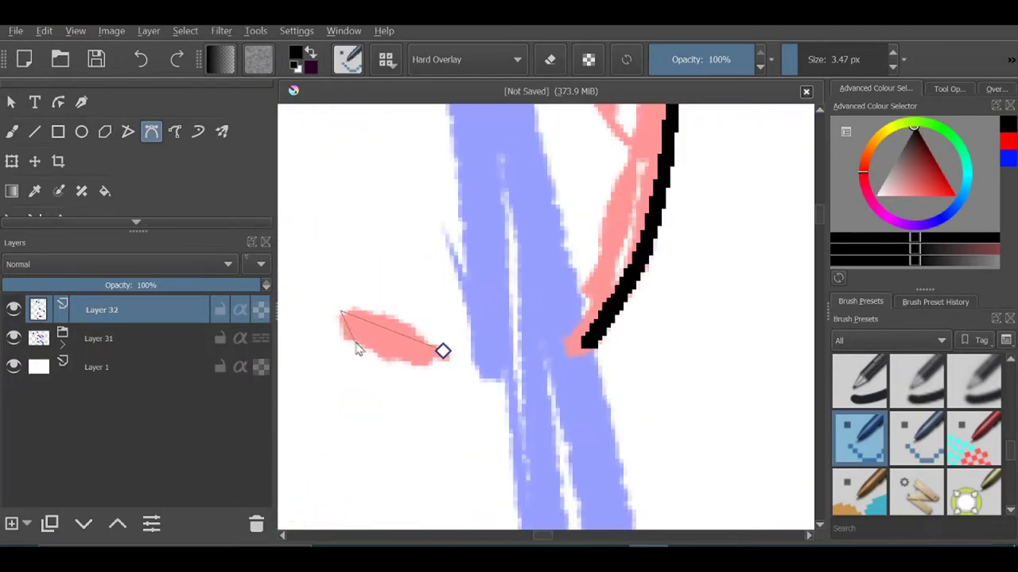
scroll(357, 349, down, 1)
scroll(414, 318, down, 1)
scroll(477, 283, down, 2)
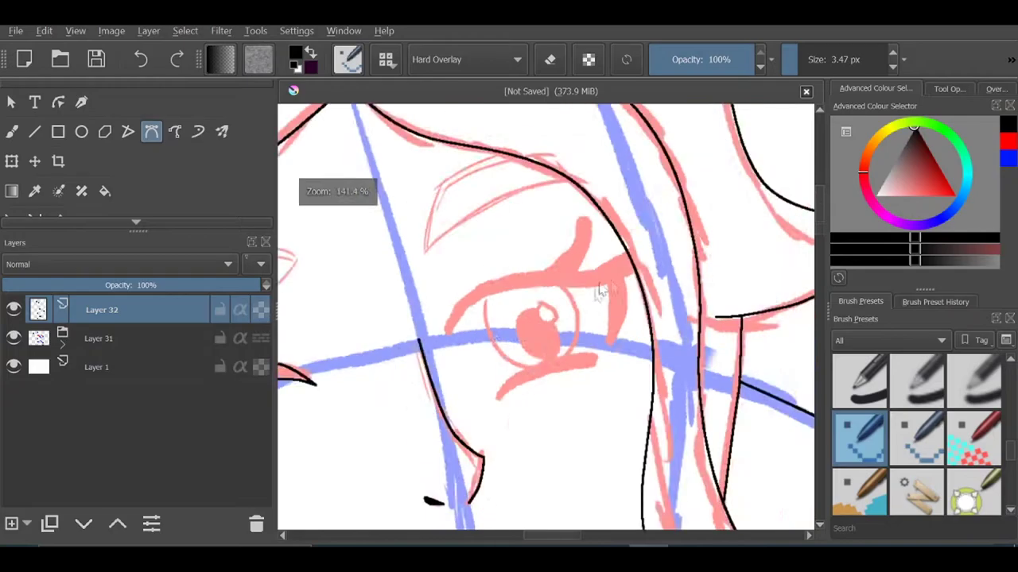
scroll(602, 292, up, 3)
scroll(681, 262, down, 3)
scroll(624, 277, up, 3)
scroll(565, 345, down, 1)
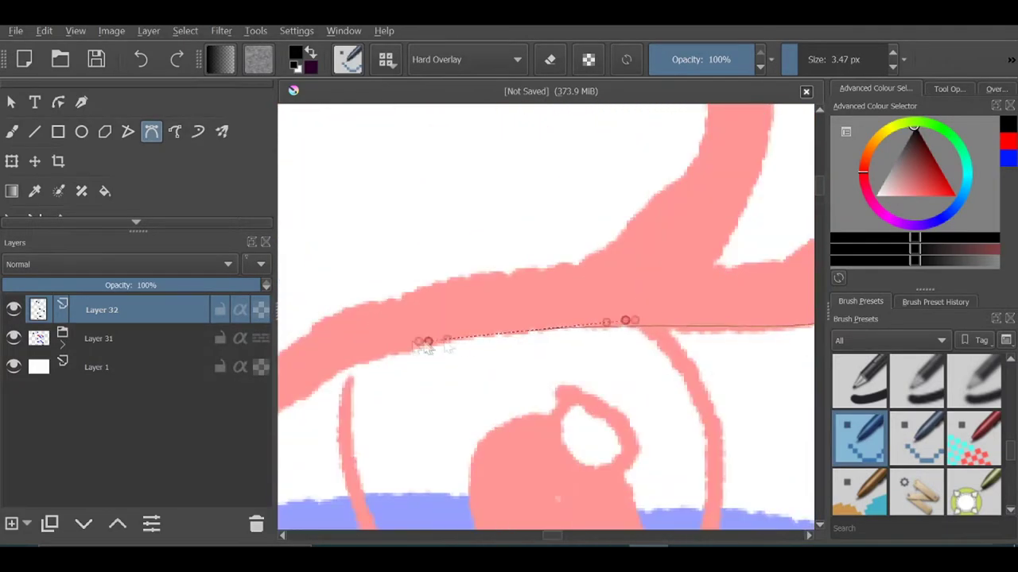
scroll(426, 344, down, 2)
scroll(387, 420, up, 2)
scroll(477, 278, down, 1)
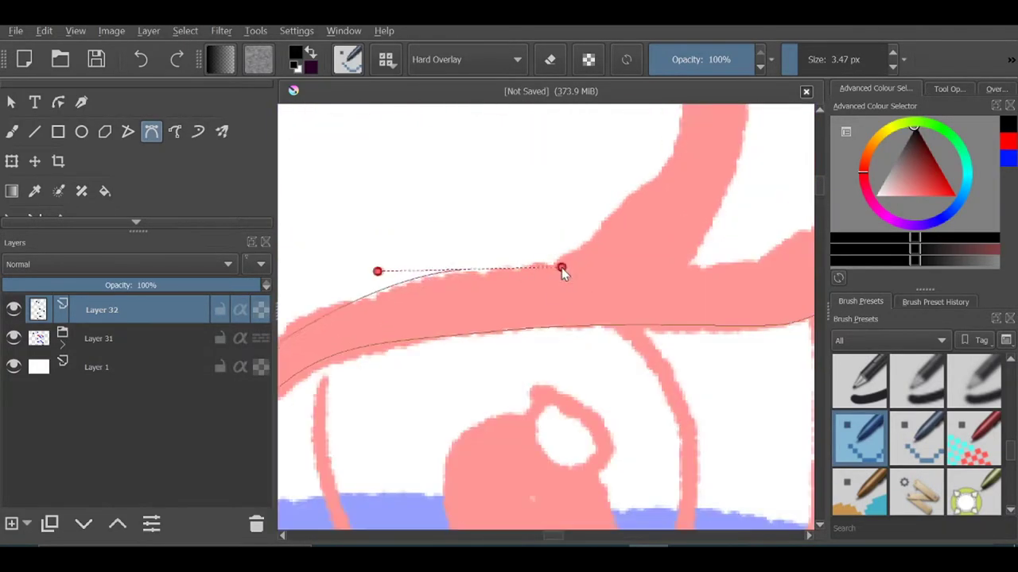
scroll(541, 286, down, 1)
scroll(527, 310, up, 2)
scroll(391, 303, up, 1)
scroll(477, 238, down, 3)
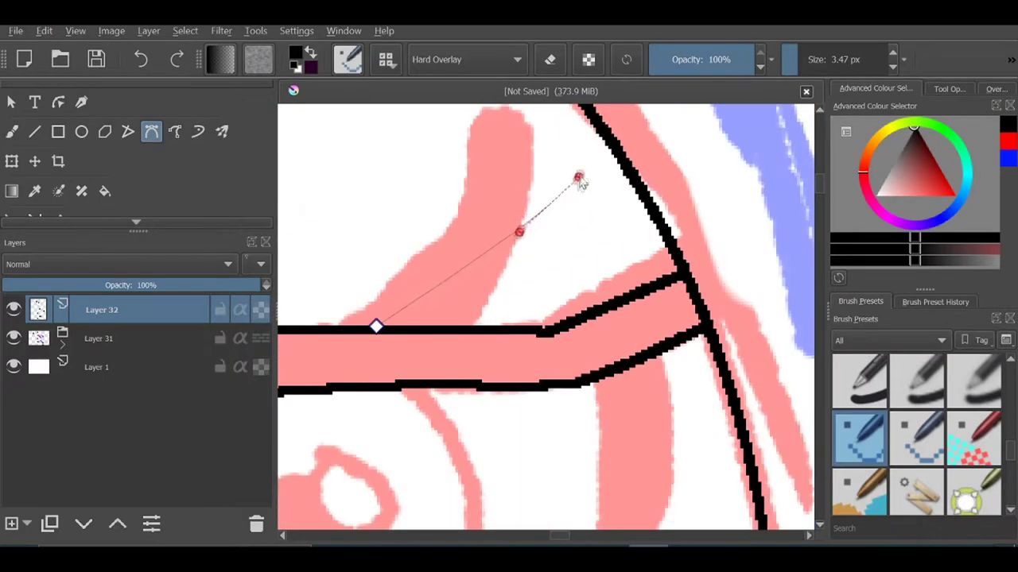
scroll(527, 390, up, 2)
scroll(625, 228, down, 3)
scroll(645, 318, up, 3)
scroll(588, 278, down, 2)
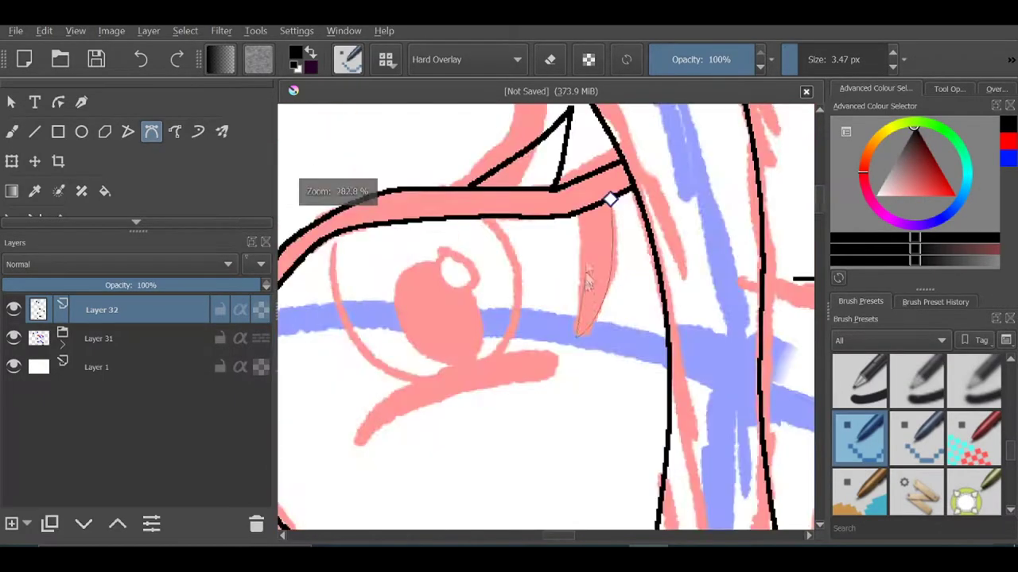
scroll(589, 280, up, 3)
scroll(578, 263, down, 4)
scroll(477, 302, up, 3)
scroll(541, 173, down, 2)
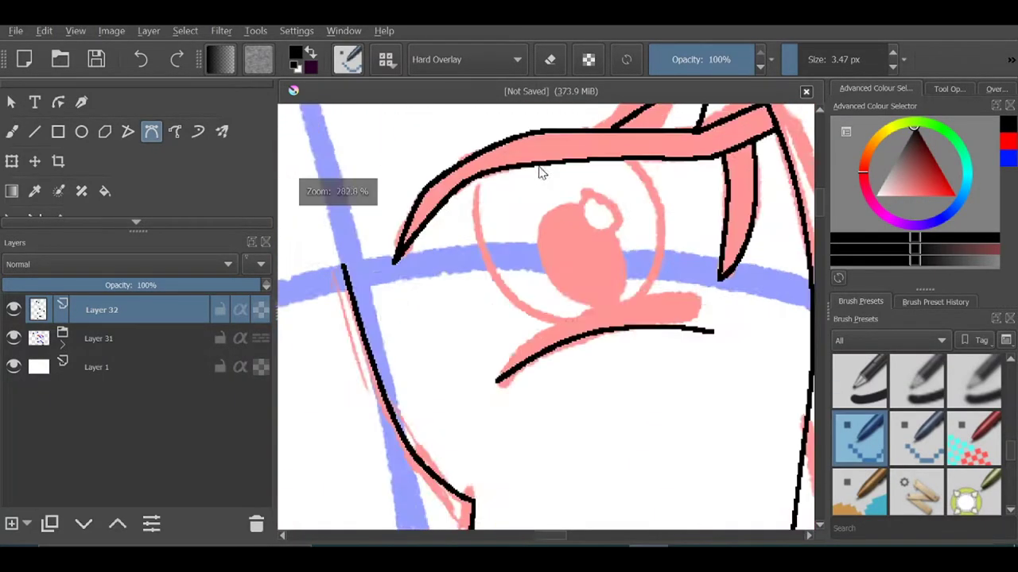
scroll(453, 294, up, 2)
scroll(683, 262, down, 2)
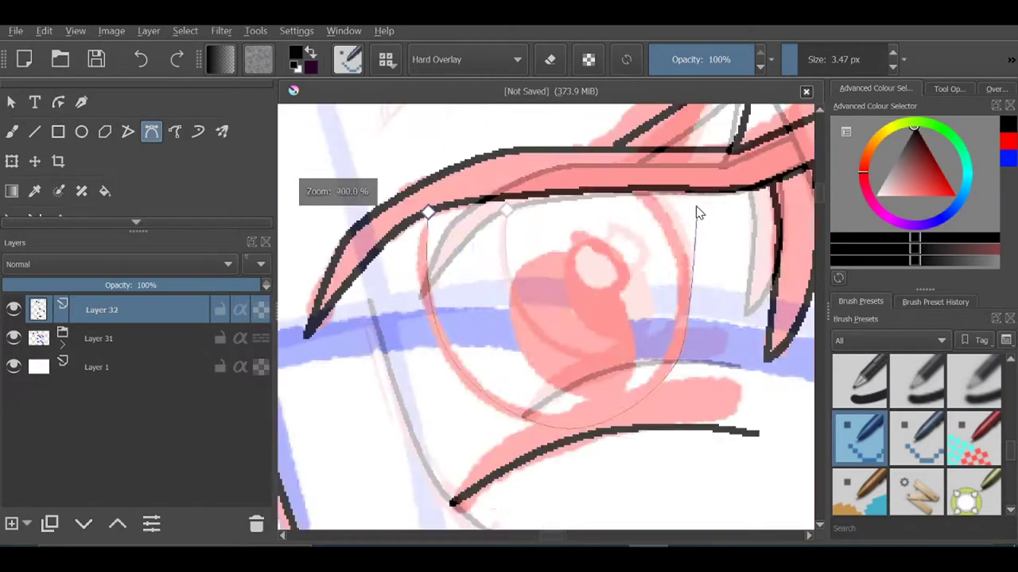
scroll(604, 159, up, 2)
scroll(541, 263, down, 2)
scroll(443, 362, up, 5)
scroll(443, 362, down, 2)
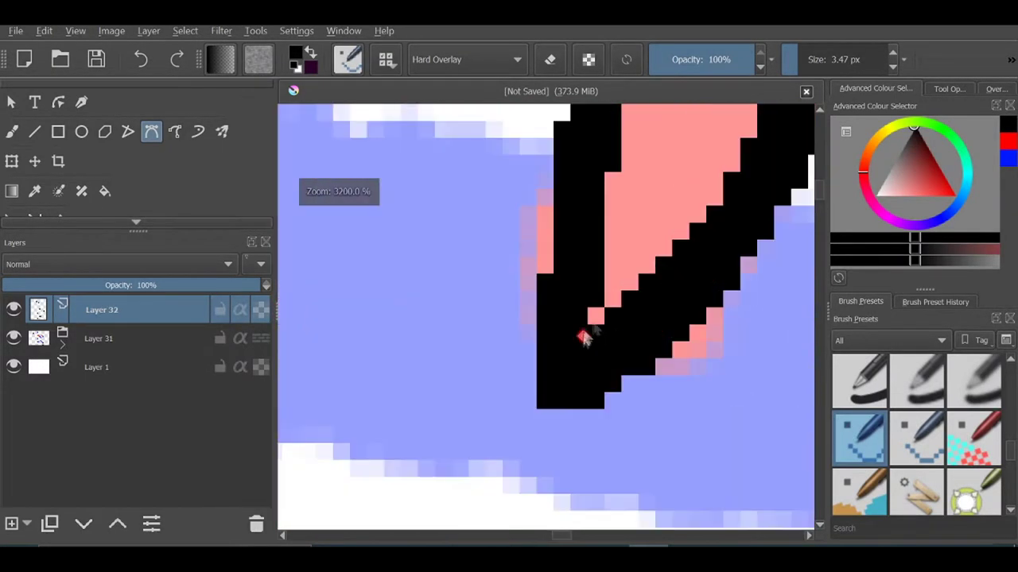
scroll(586, 336, down, 4)
scroll(596, 310, up, 4)
scroll(597, 309, down, 1)
scroll(620, 307, up, 2)
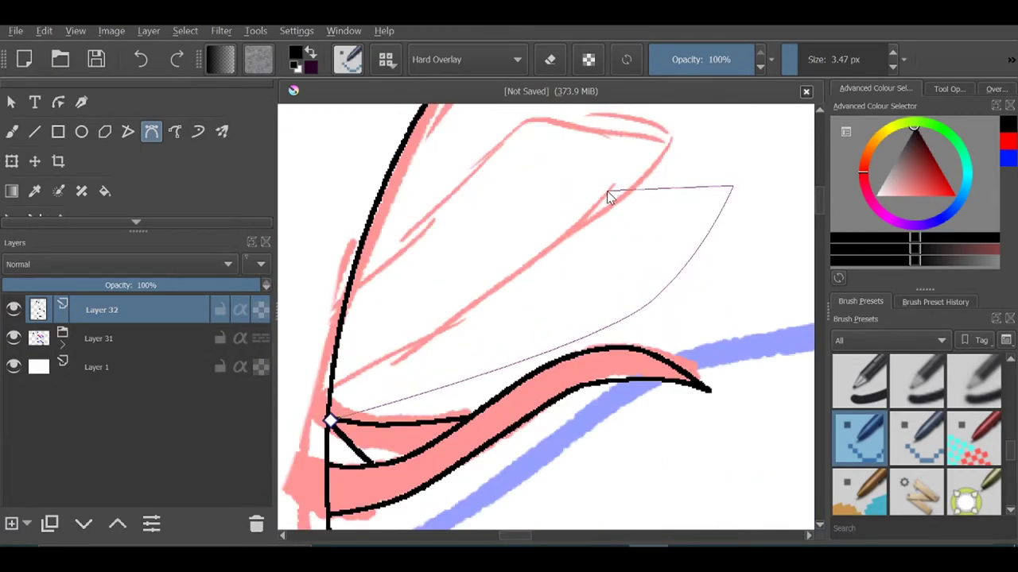
scroll(322, 396, down, 3)
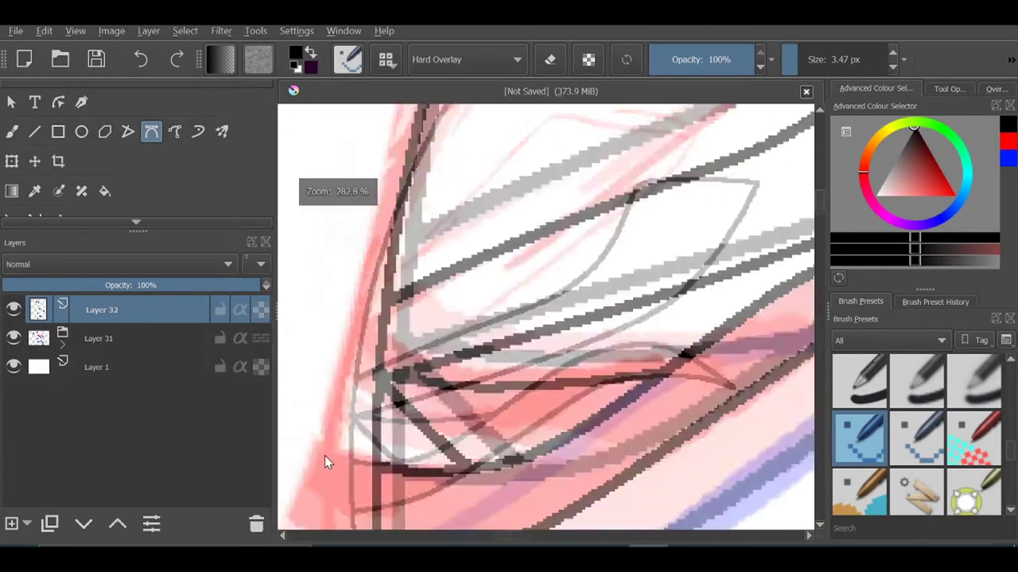
scroll(324, 456, down, 1)
scroll(726, 255, up, 3)
scroll(707, 169, up, 1)
scroll(706, 168, down, 3)
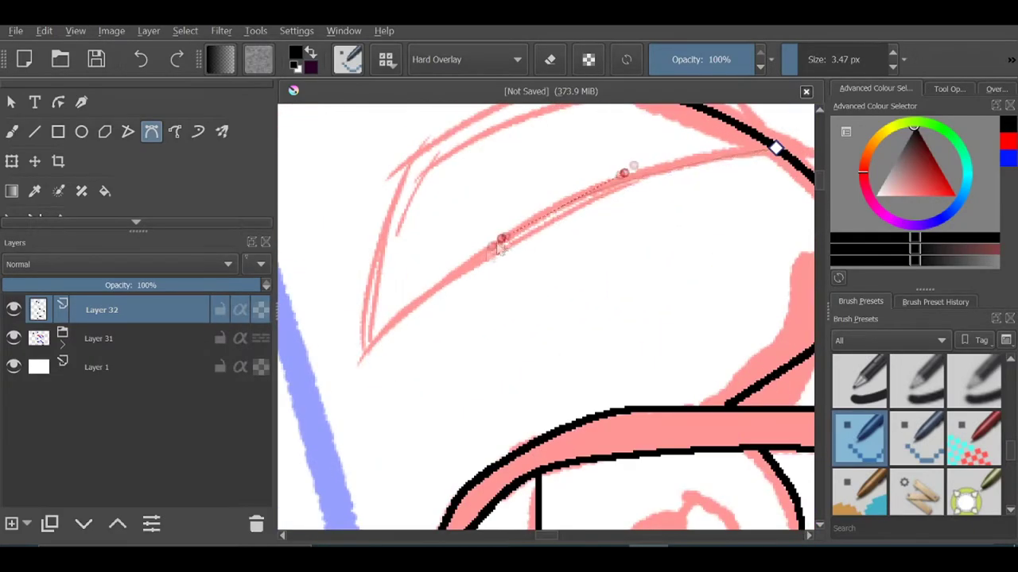
scroll(625, 170, down, 2)
scroll(568, 221, up, 3)
scroll(648, 143, up, 4)
scroll(648, 143, down, 3)
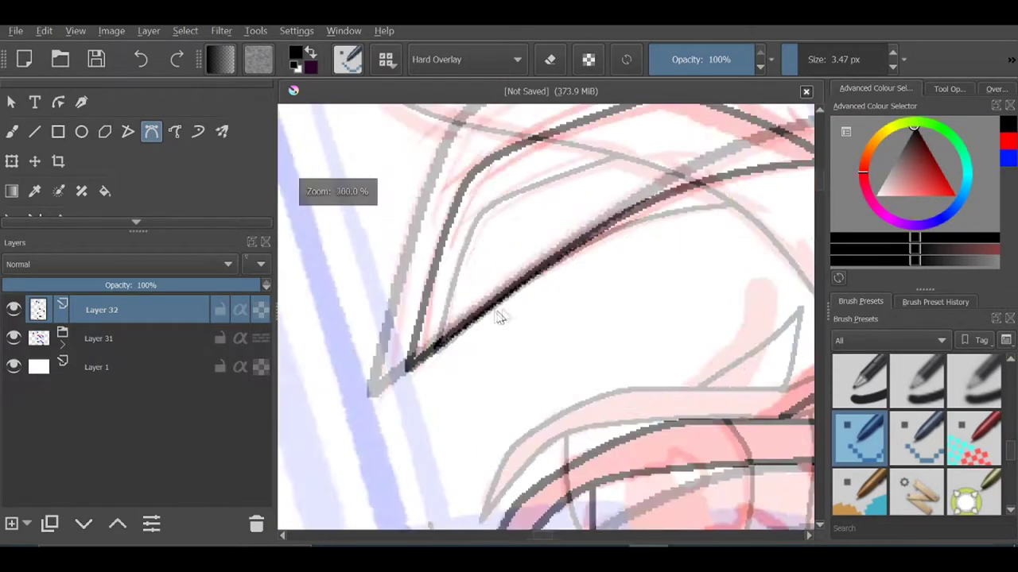
scroll(501, 314, up, 3)
scroll(509, 334, down, 4)
scroll(540, 318, down, 1)
scroll(559, 337, up, 3)
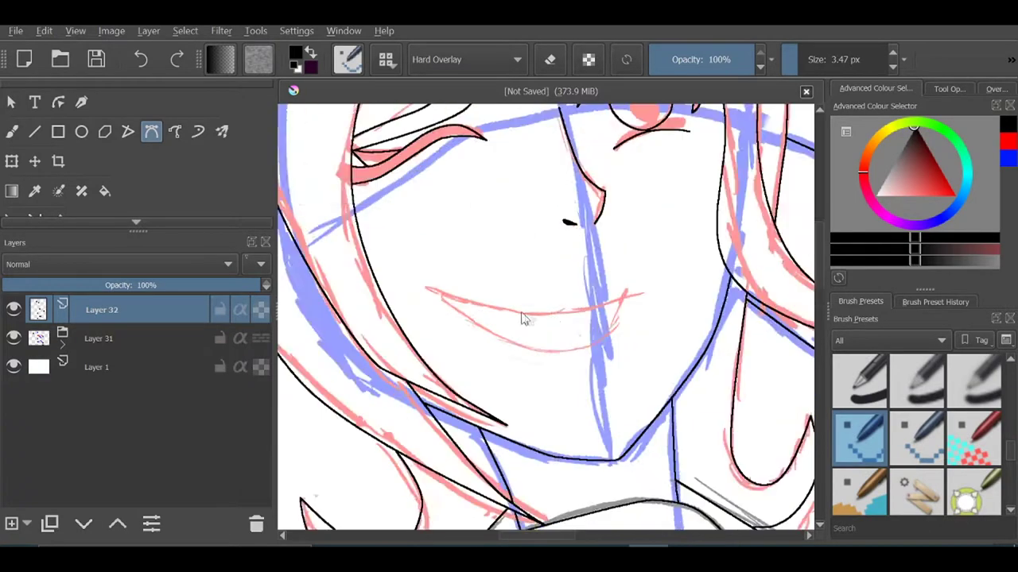
Begin the black mouth line from its right end with a second point along it
click(736, 277)
scroll(557, 318, up, 1)
click(543, 322)
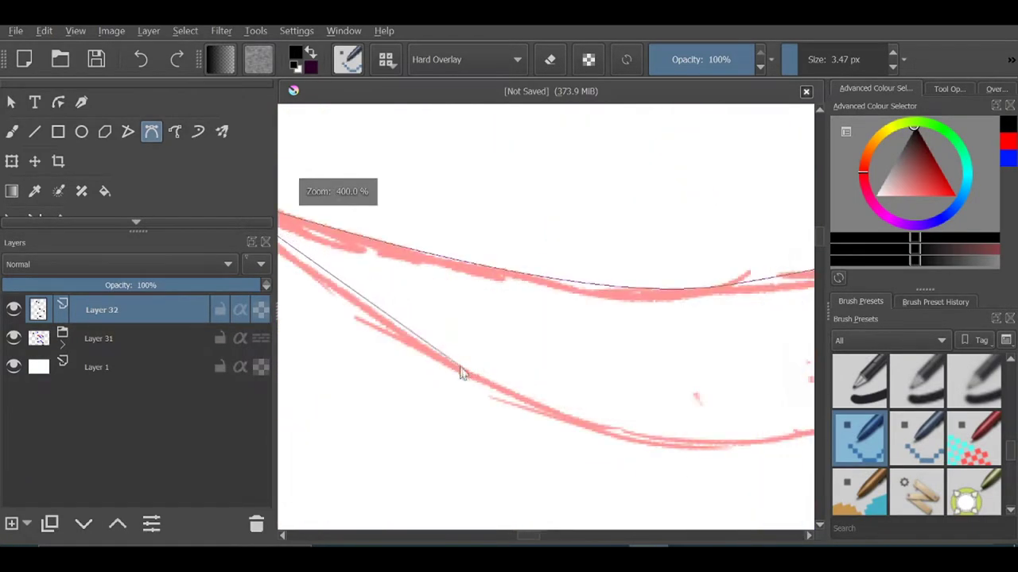
scroll(718, 293, up, 2)
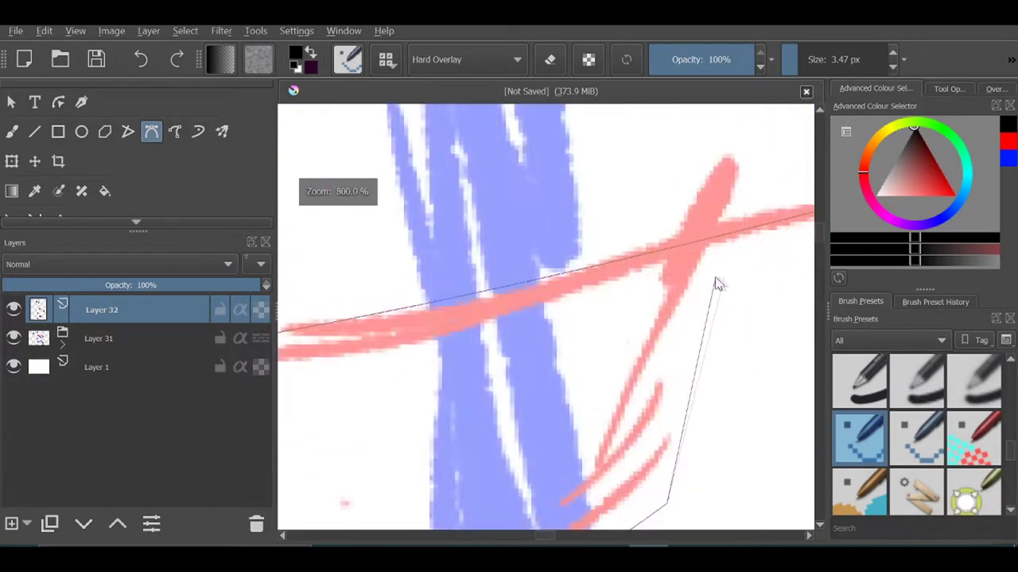
scroll(636, 286, down, 3)
scroll(482, 275, up, 3)
scroll(480, 341, down, 2)
scroll(480, 344, down, 10)
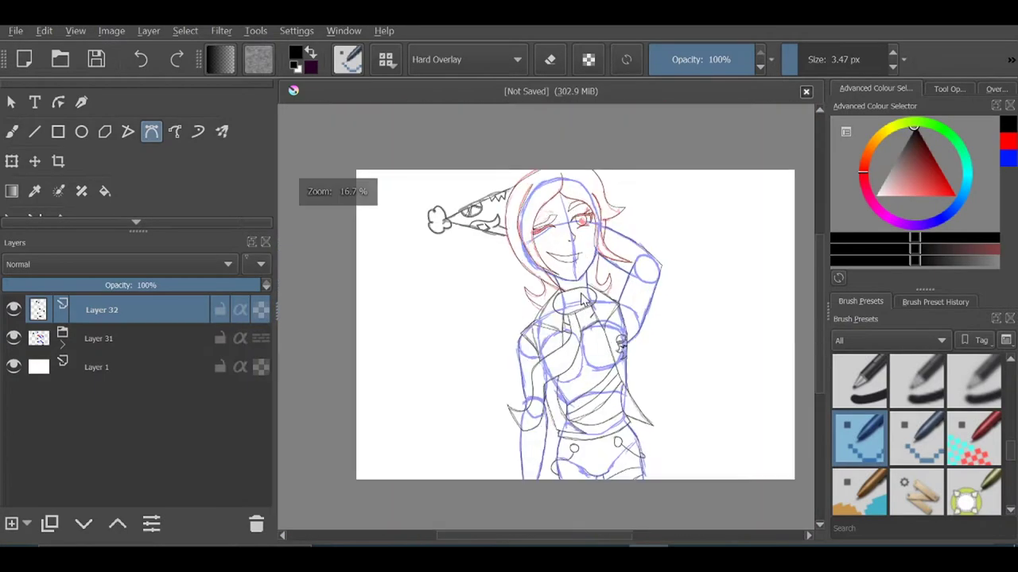
Paint the open eye's pupil solid black with the freehand brush on Layer 32
click(14, 338)
scroll(583, 215, up, 10)
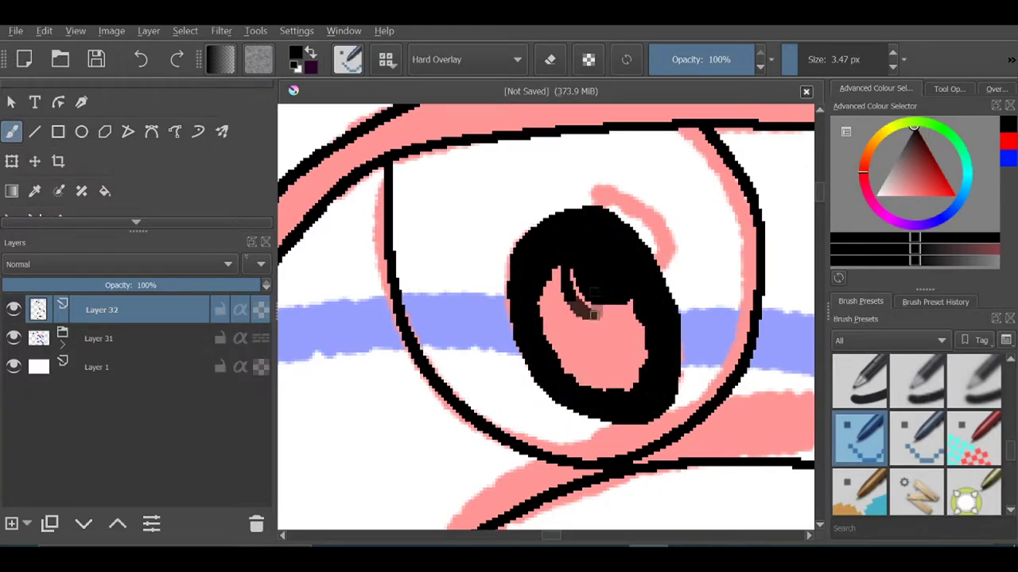
scroll(633, 318, down, 6)
scroll(634, 313, up, 2)
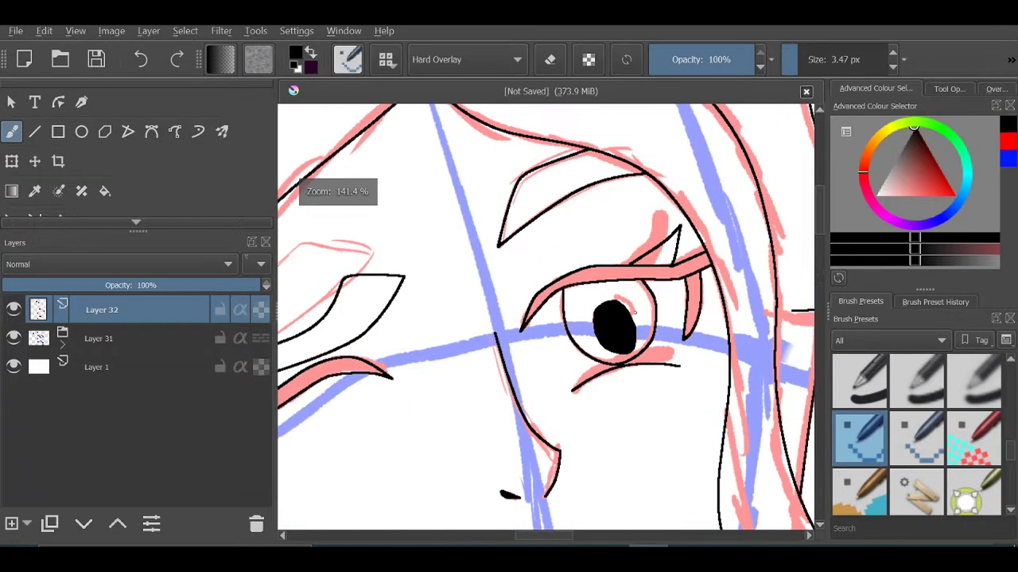
scroll(628, 318, down, 2)
scroll(692, 379, up, 3)
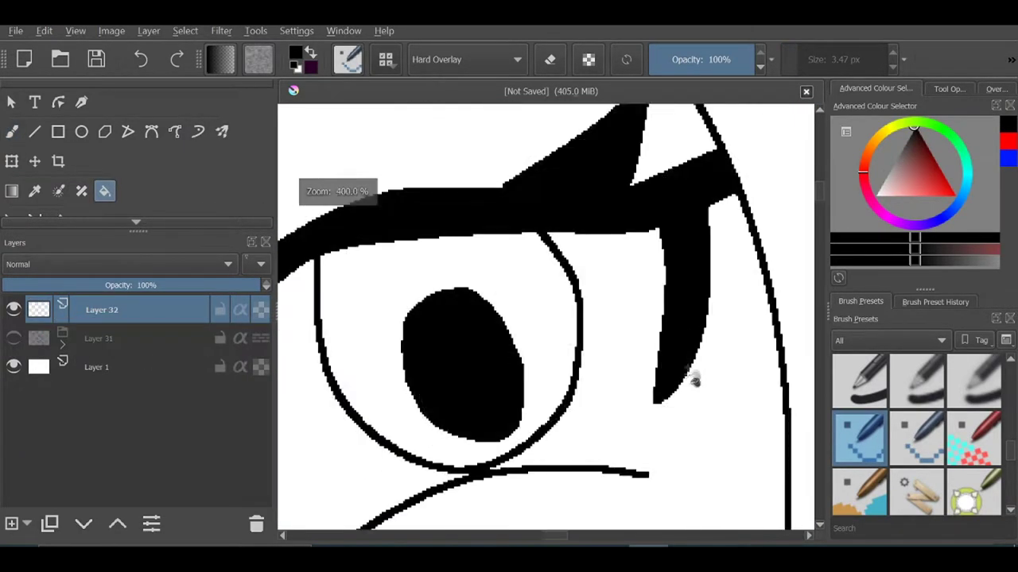
scroll(609, 425, up, 2)
scroll(652, 377, up, 1)
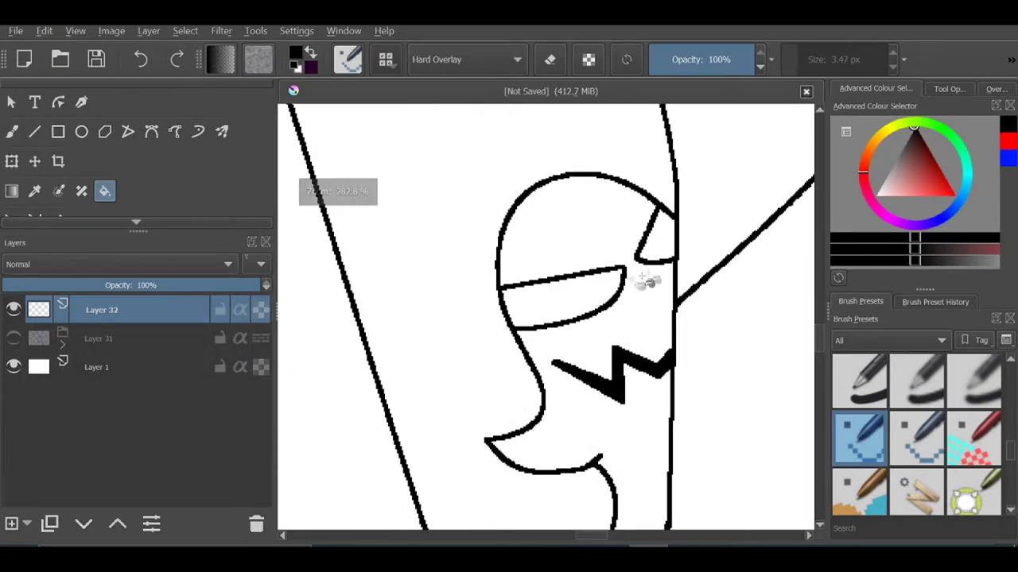
scroll(660, 358, down, 2)
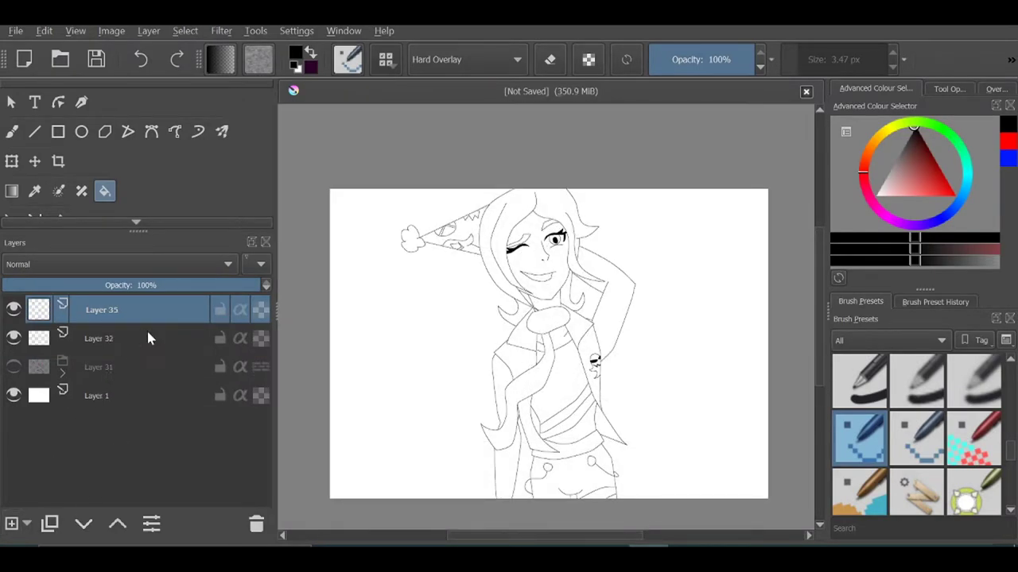
Flood-fill the hair and the rest of the figure with flat magenta on Layer 35
click(885, 221)
scroll(549, 318, up, 3)
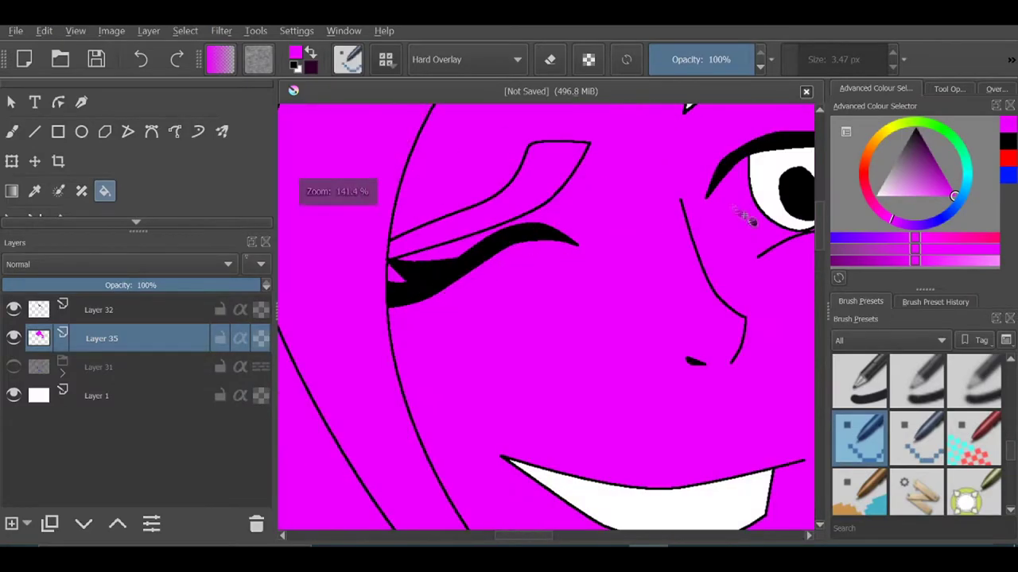
scroll(747, 218, down, 3)
scroll(590, 245, up, 4)
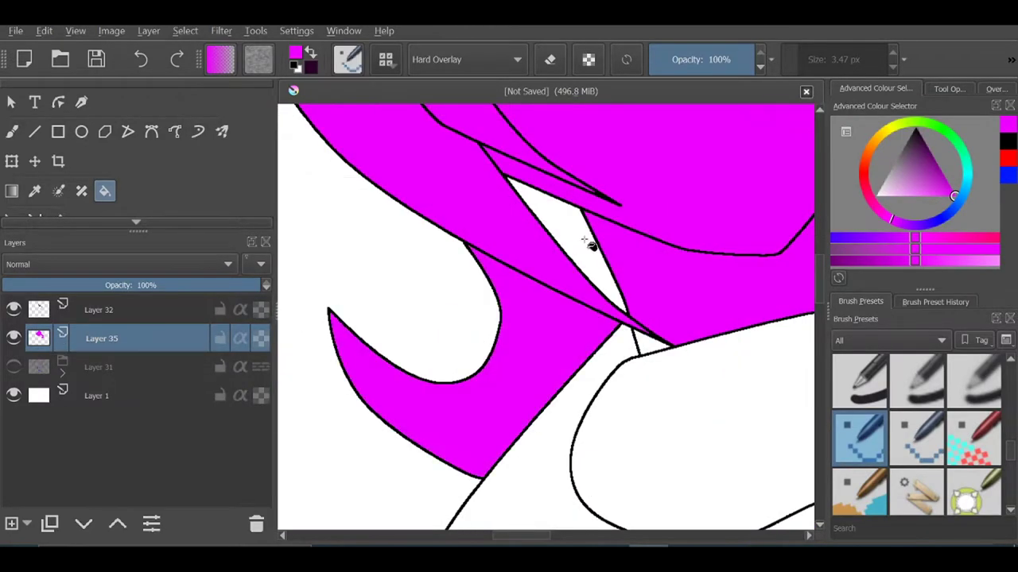
scroll(590, 245, up, 3)
scroll(574, 217, down, 4)
scroll(602, 298, up, 2)
scroll(594, 293, up, 3)
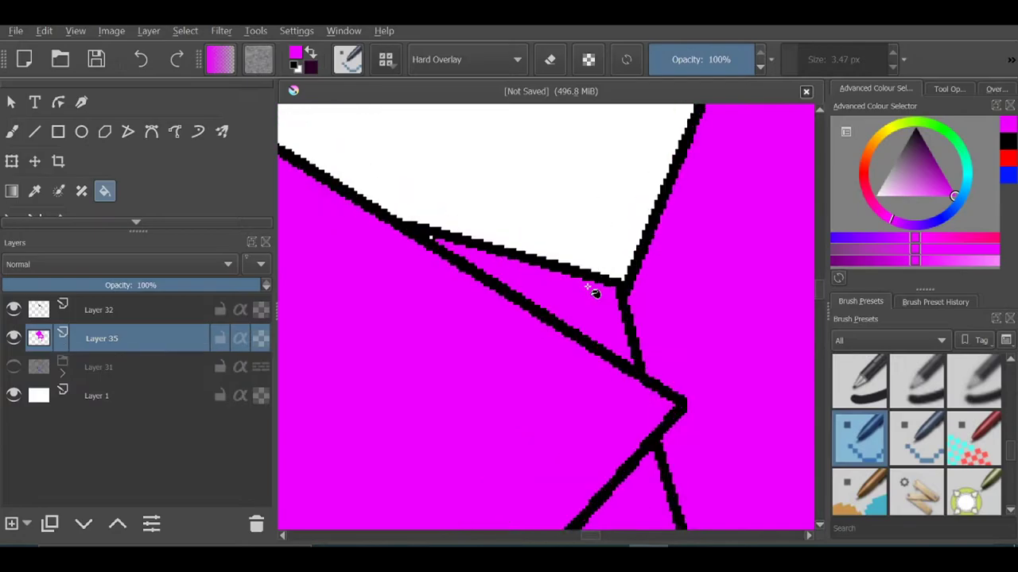
scroll(442, 255, up, 2)
scroll(602, 236, down, 2)
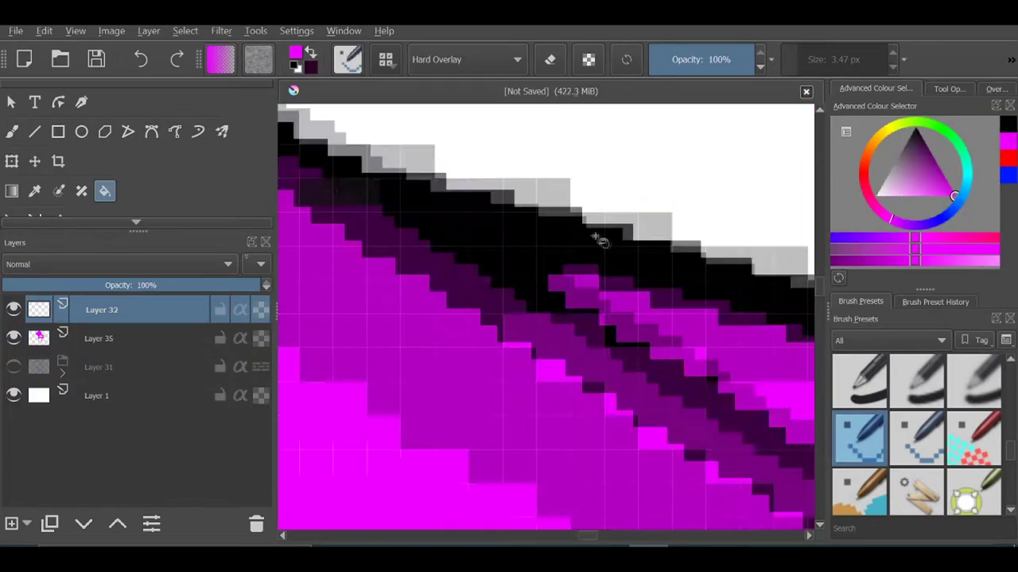
scroll(677, 300, down, 3)
scroll(562, 330, down, 3)
scroll(562, 330, up, 3)
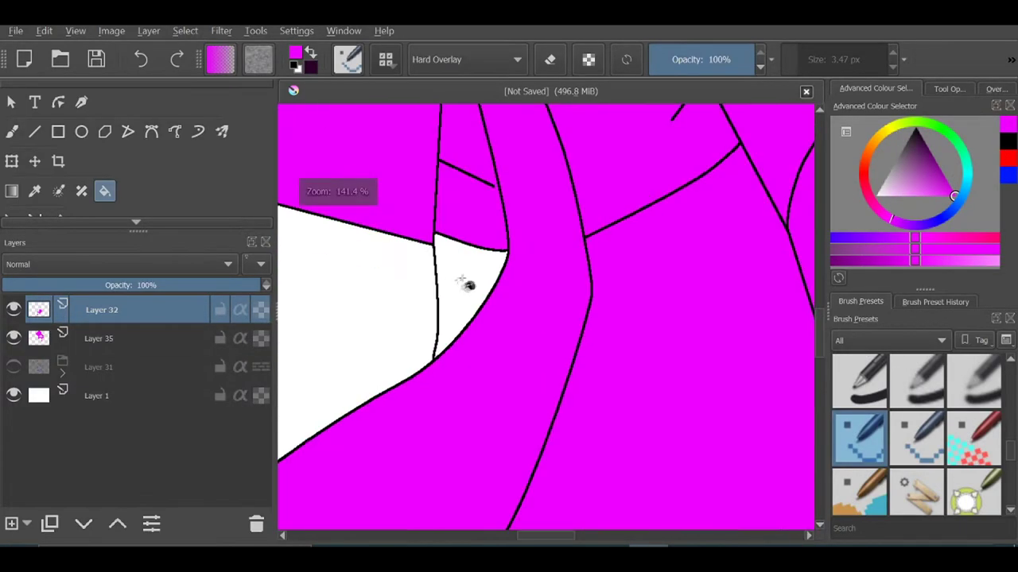
scroll(466, 345, down, 2)
scroll(559, 332, up, 3)
scroll(632, 268, up, 3)
scroll(556, 252, down, 4)
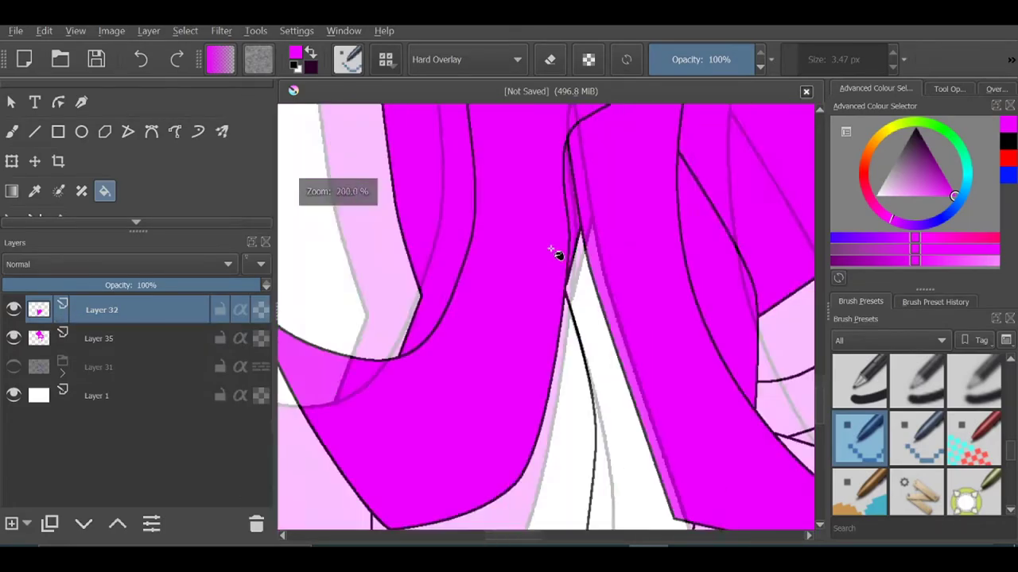
scroll(557, 253, down, 4)
scroll(592, 334, down, 1)
scroll(678, 377, up, 1)
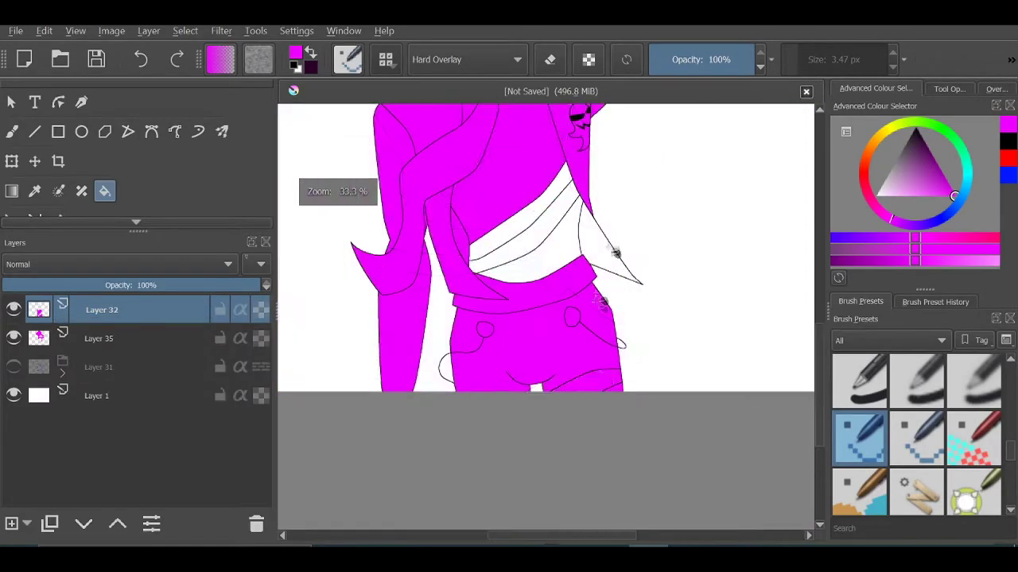
scroll(615, 253, up, 4)
scroll(529, 246, down, 3)
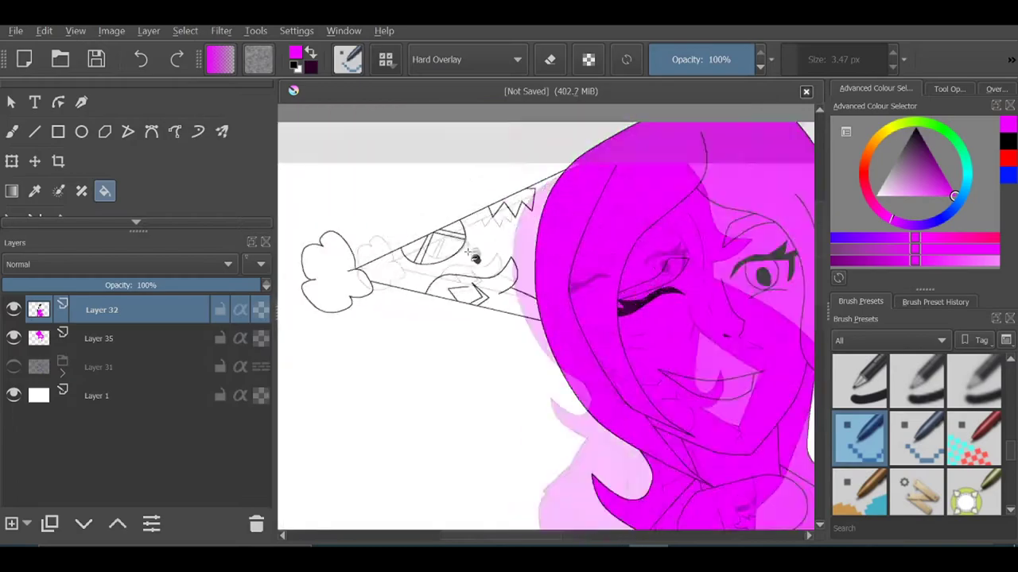
scroll(567, 357, up, 3)
scroll(440, 302, down, 5)
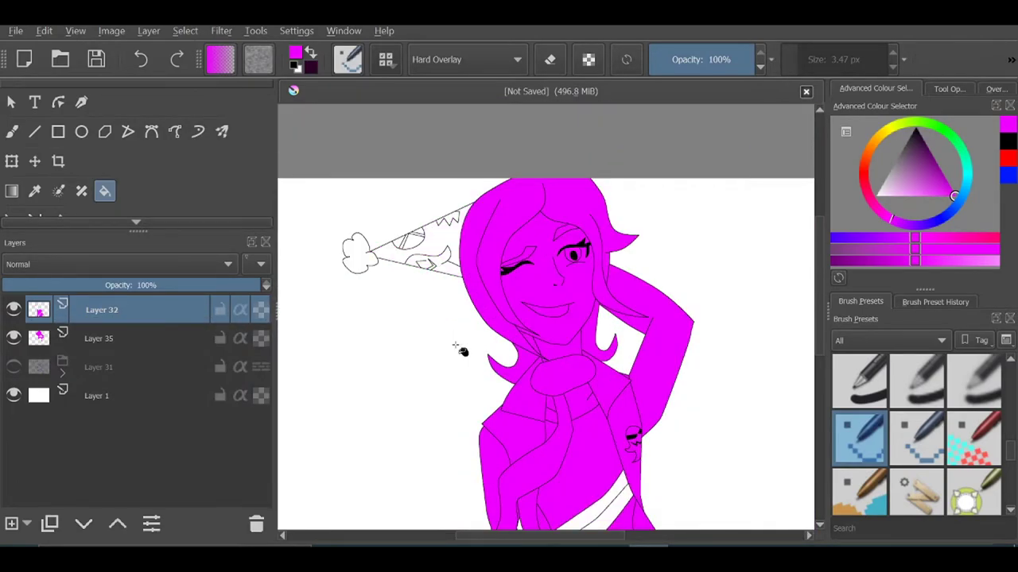
scroll(662, 350, down, 3)
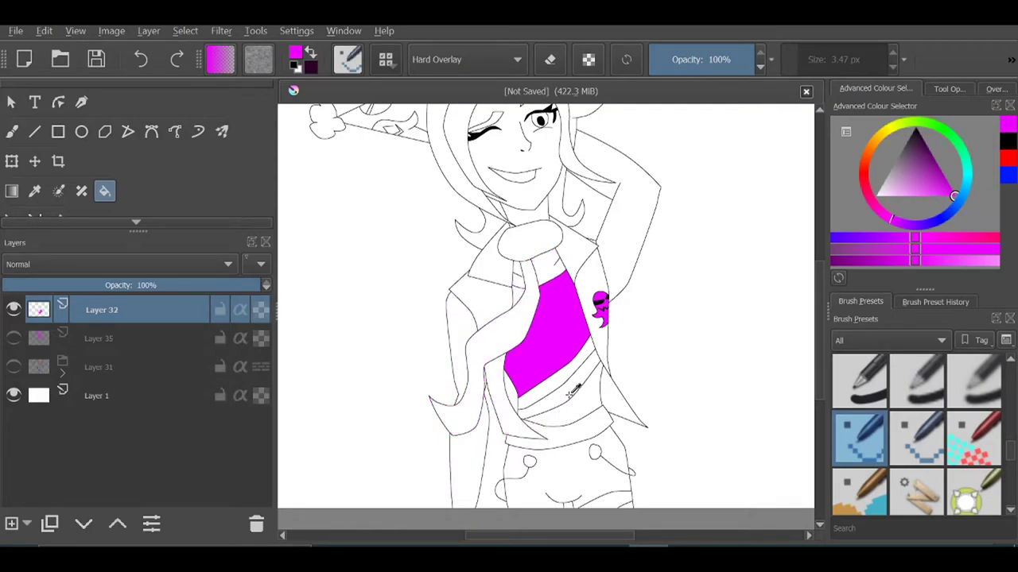
scroll(572, 388, down, 3)
scroll(477, 250, up, 5)
scroll(472, 291, up, 2)
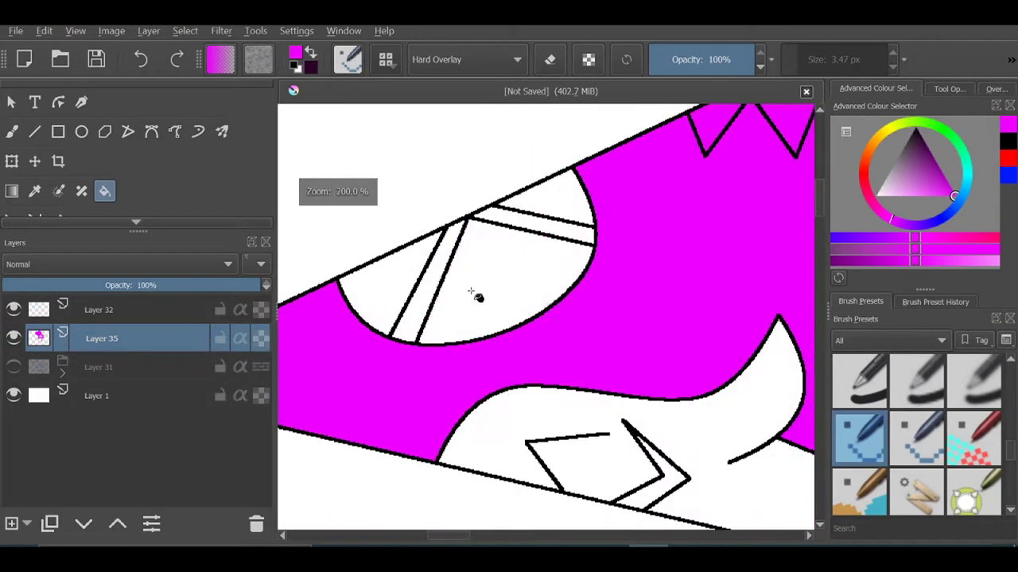
scroll(654, 164, up, 2)
scroll(465, 295, down, 3)
scroll(465, 295, up, 2)
key(Page_Up)
scroll(529, 320, up, 2)
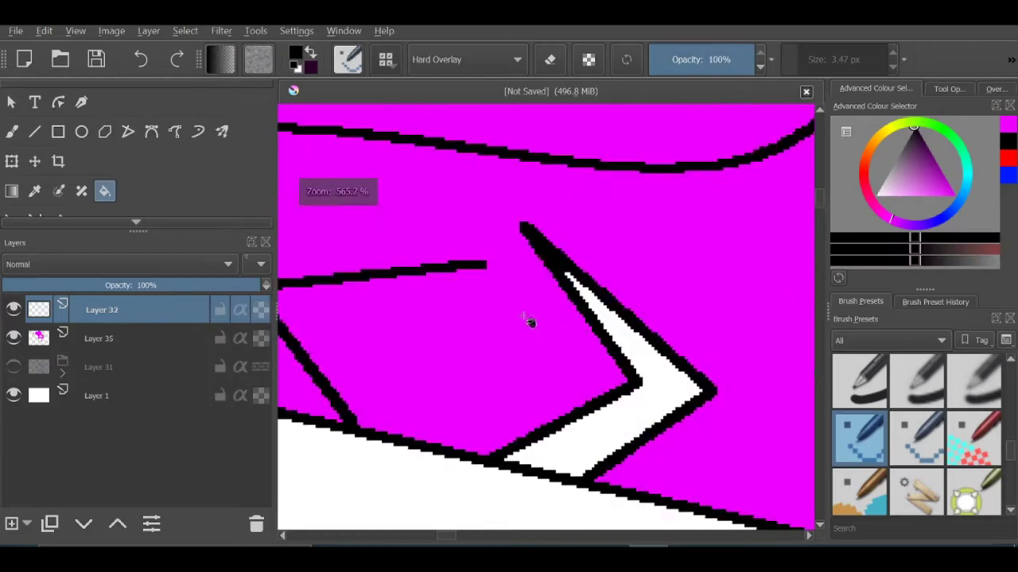
scroll(530, 320, down, 5)
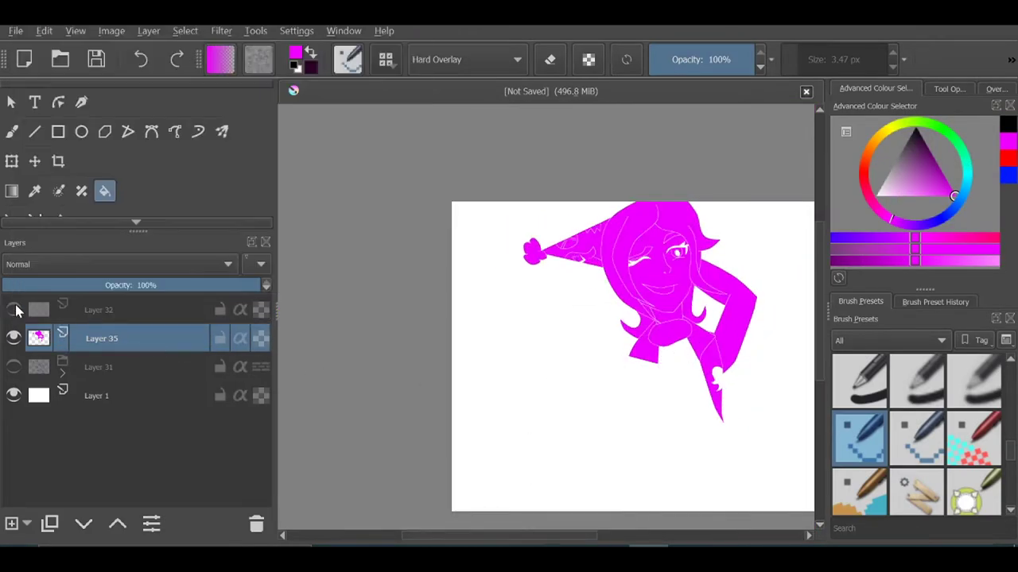
scroll(583, 352, up, 5)
scroll(432, 318, down, 2)
scroll(432, 318, down, 2)
Toggle the line art and magenta fill layers' visibility to check the fill against the lines
click(13, 337)
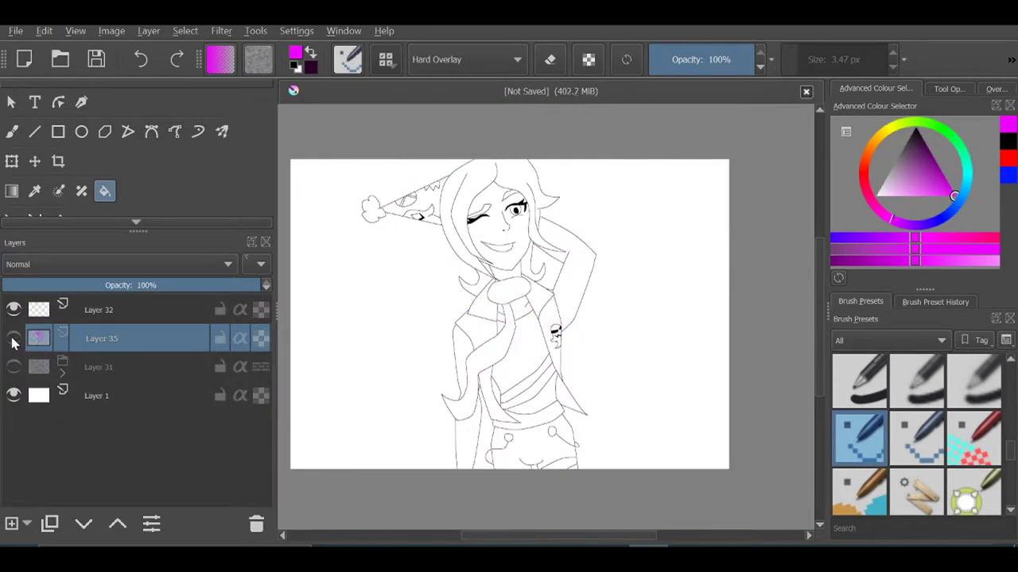
click(13, 338)
scroll(565, 283, up, 5)
scroll(466, 265, down, 3)
scroll(416, 318, up, 1)
scroll(413, 324, down, 2)
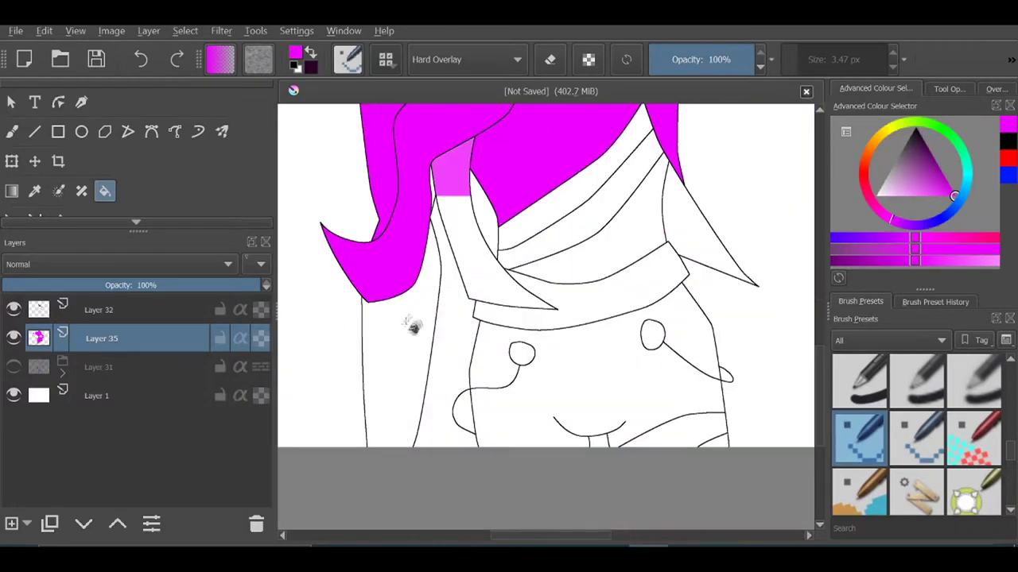
scroll(421, 250, up, 5)
scroll(422, 250, down, 5)
scroll(568, 262, down, 2)
scroll(527, 371, up, 2)
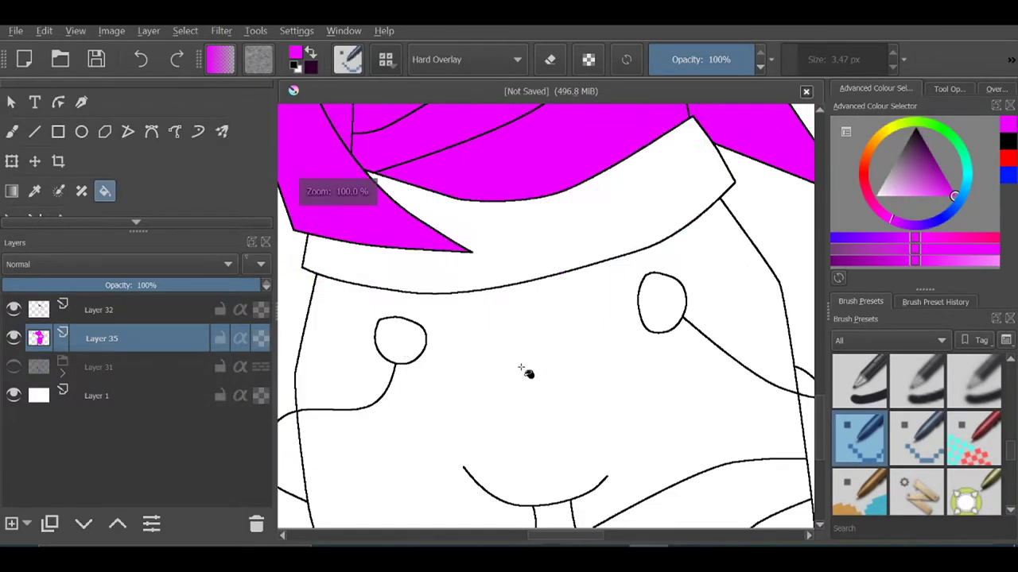
scroll(586, 362, down, 2)
scroll(644, 426, down, 3)
scroll(525, 131, up, 3)
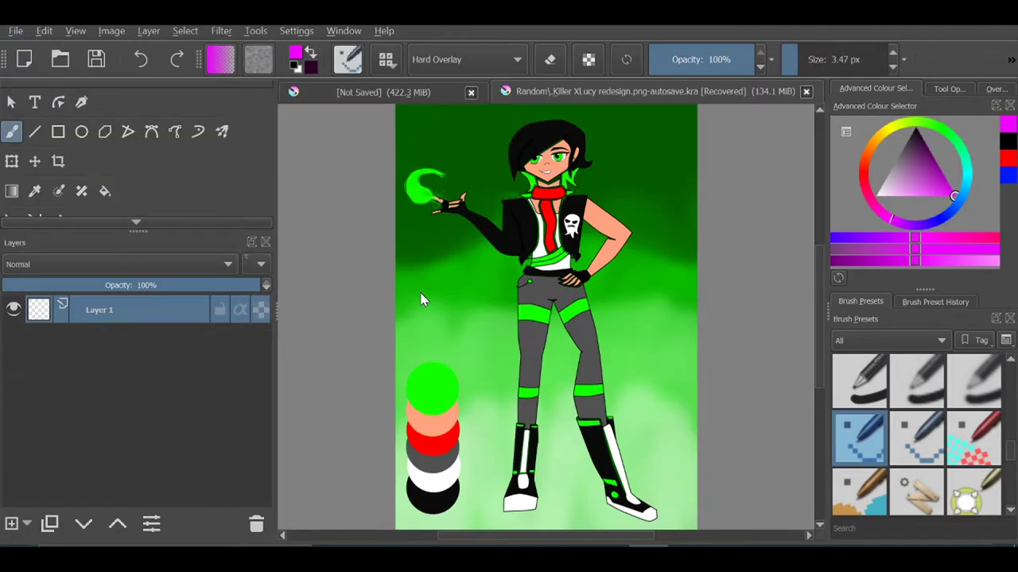
Sample the bright green from the reference artwork and return to the party-hat drawing
click(34, 191)
scroll(559, 270, up, 3)
click(413, 93)
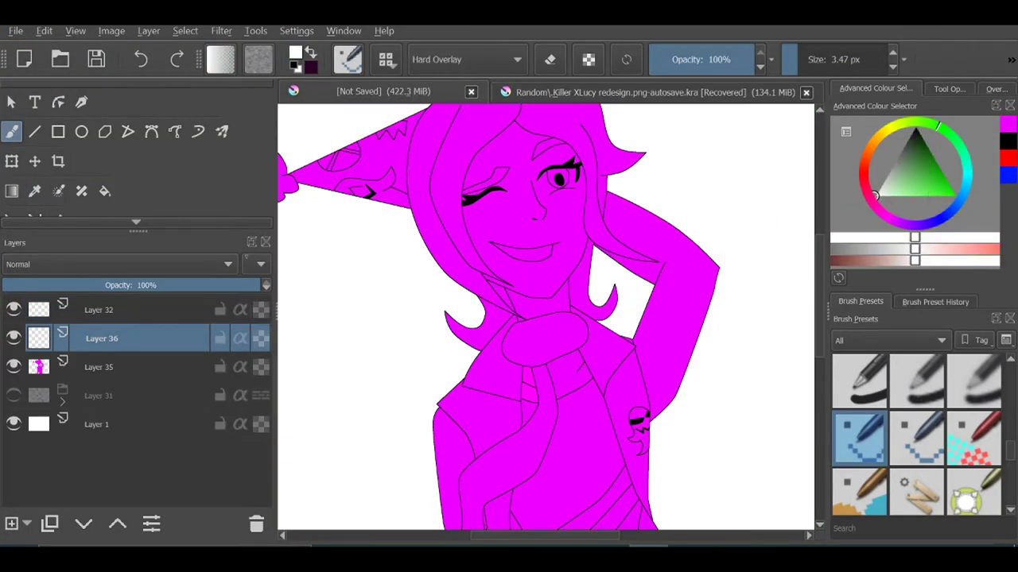
scroll(466, 240, up, 5)
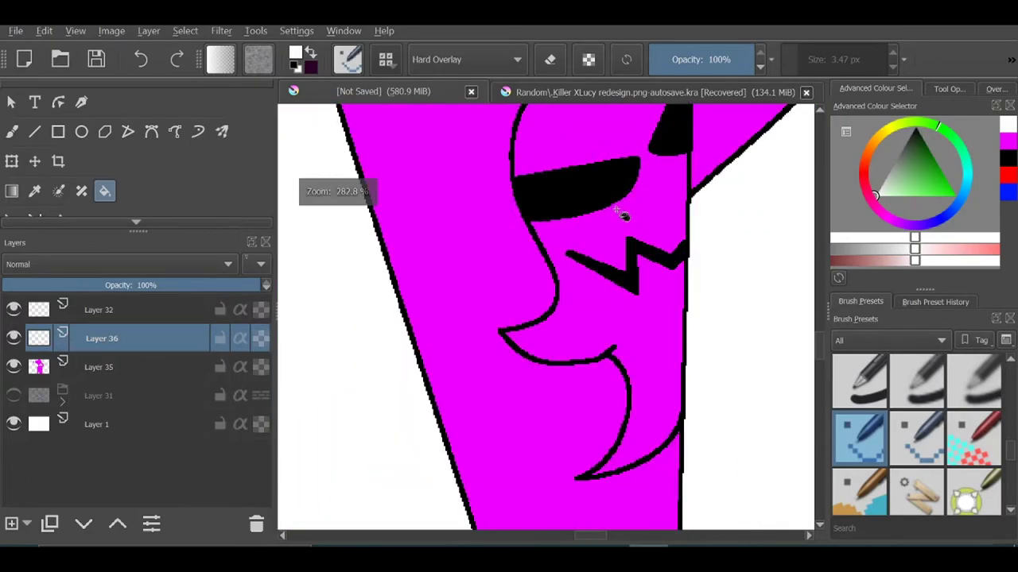
scroll(419, 245, down, 3)
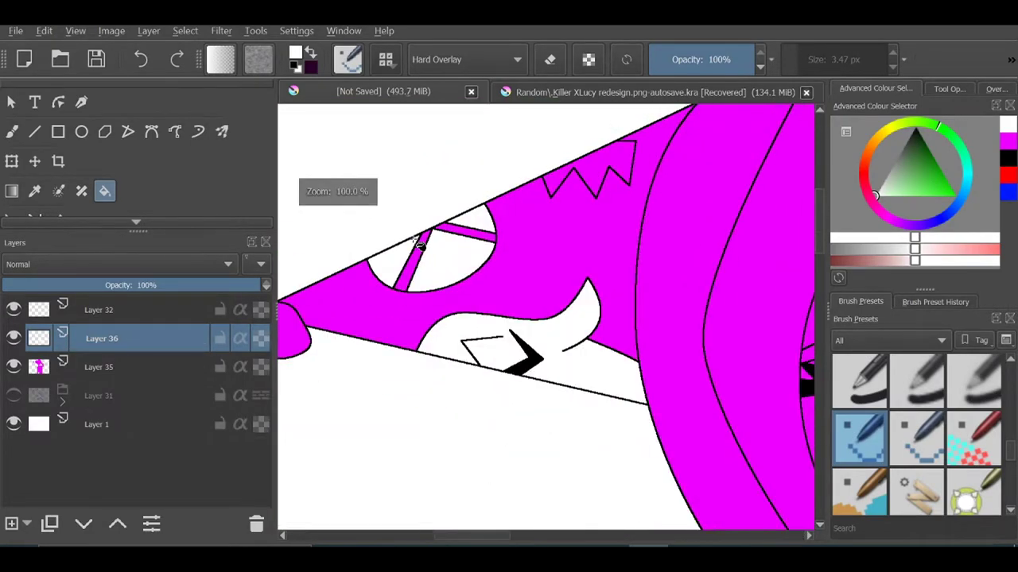
scroll(571, 179, down, 3)
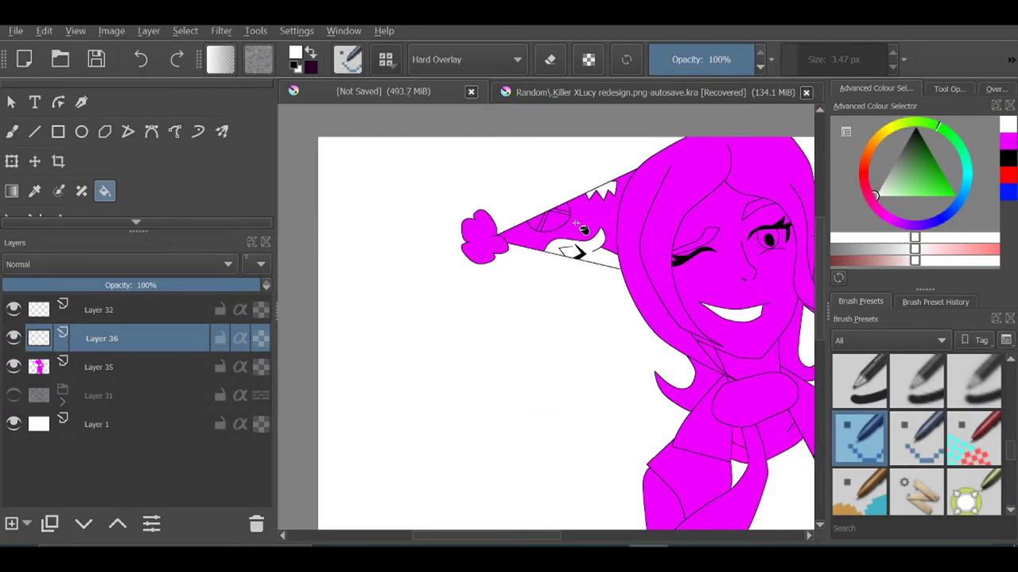
scroll(723, 284, up, 3)
scroll(723, 284, up, 2)
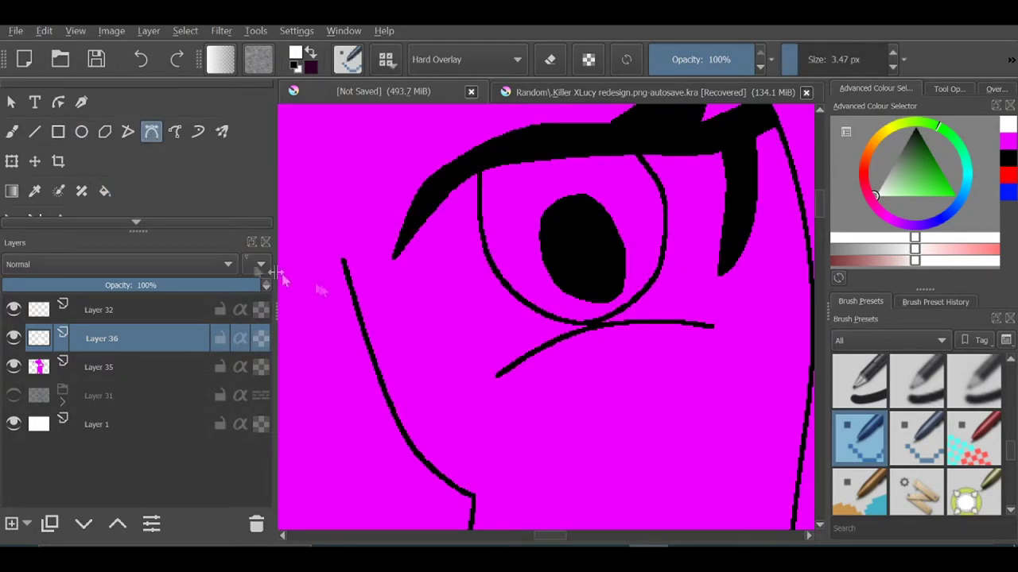
scroll(369, 221, up, 2)
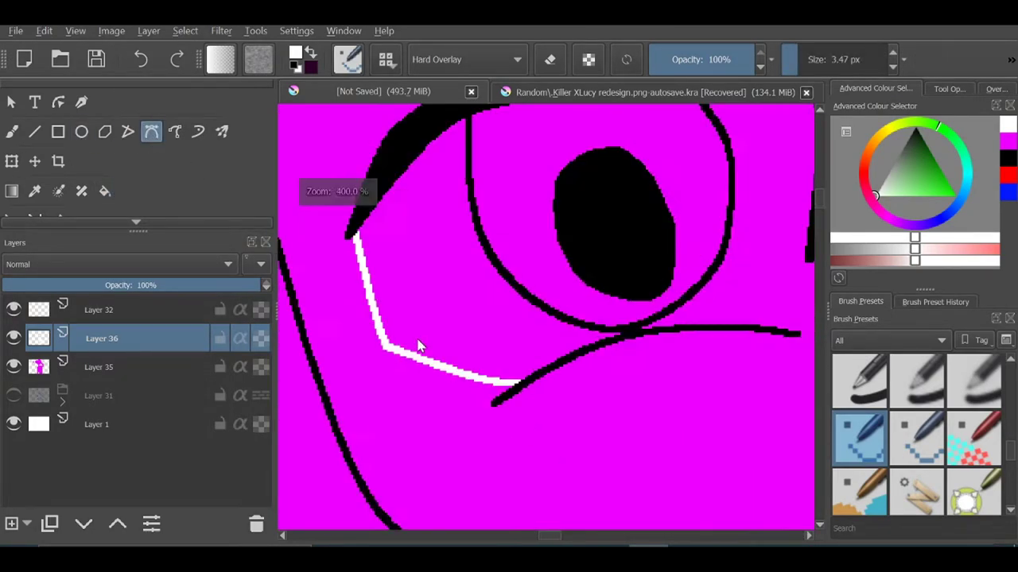
scroll(598, 418, up, 3)
Bucket-fill the collar, scarf and button areas with the sampled green
key(f)
scroll(524, 413, down, 3)
scroll(572, 341, down, 2)
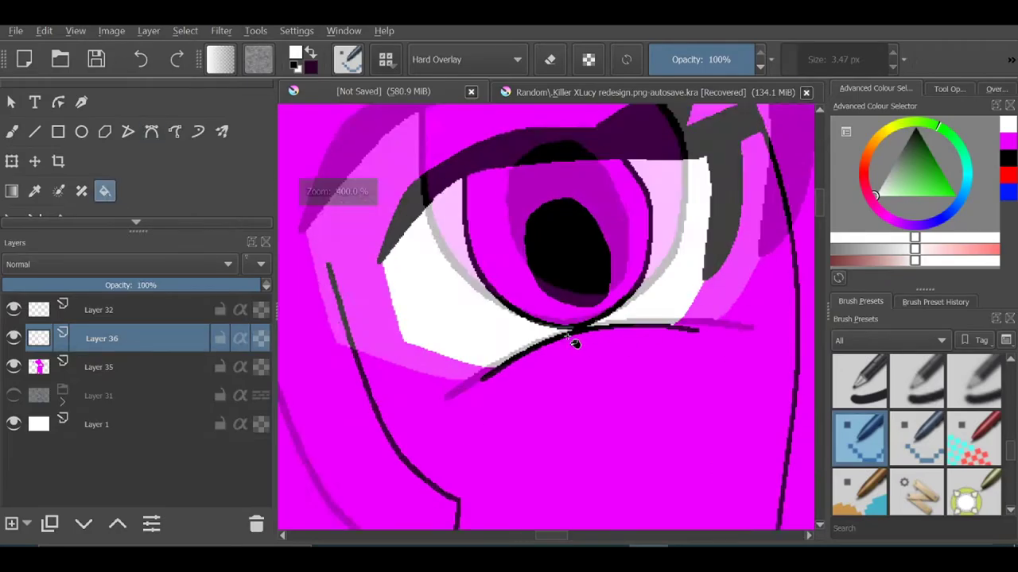
scroll(566, 362, down, 3)
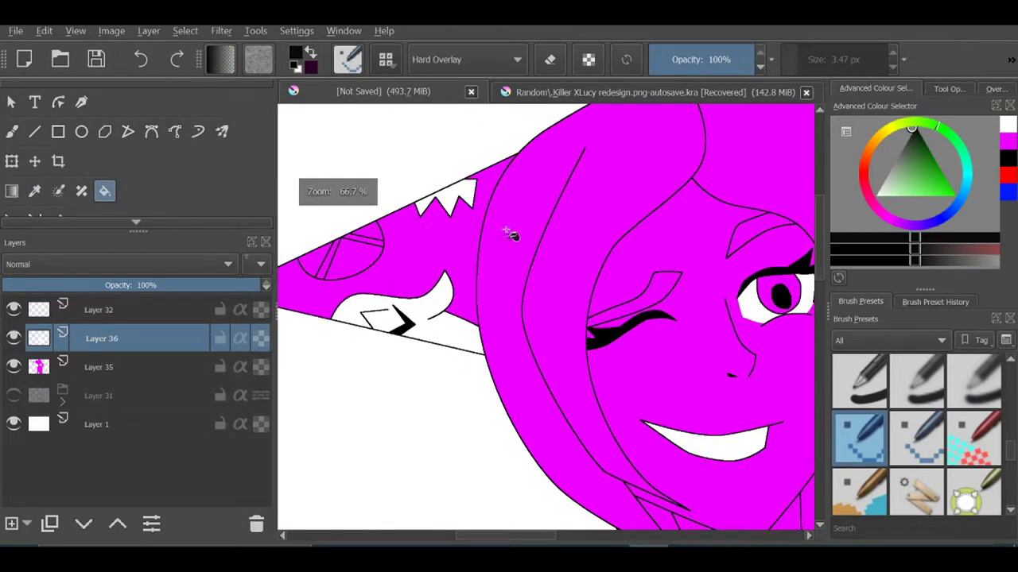
click(511, 234)
scroll(517, 231, down, 2)
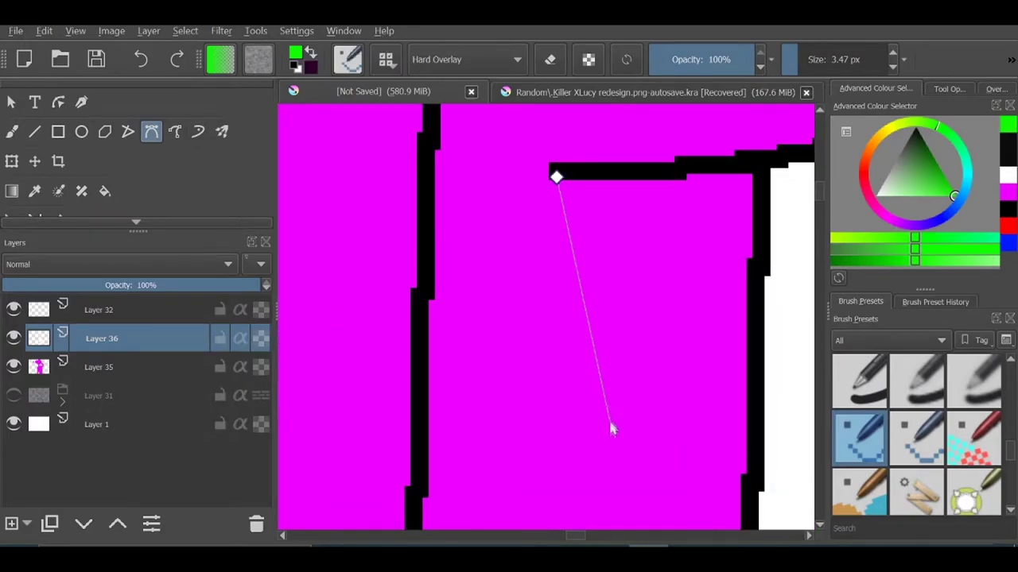
key(f)
click(656, 261)
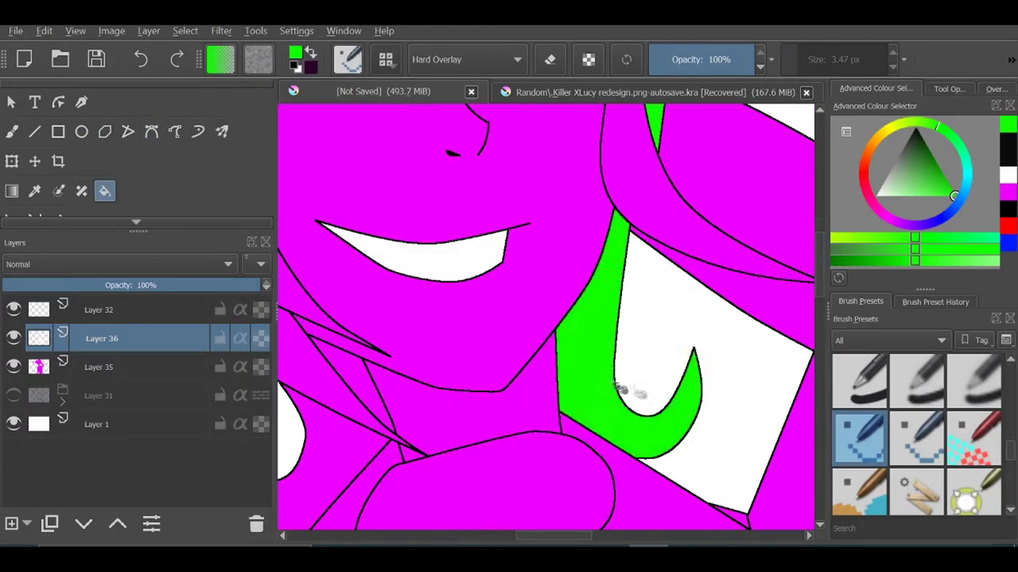
scroll(549, 216, down, 3)
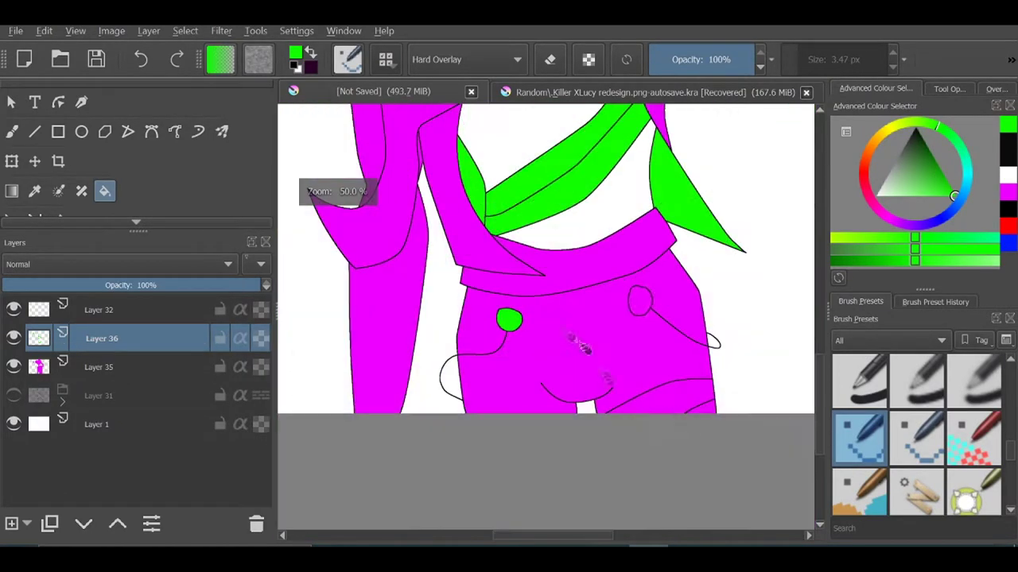
click(1008, 147)
scroll(620, 232, up, 2)
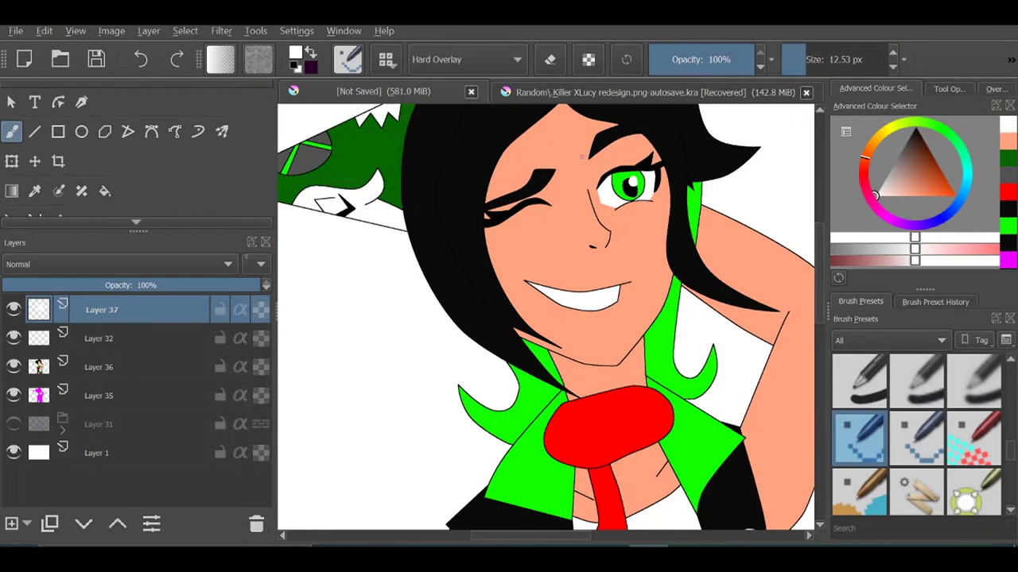
Add a new empty Layer 38 above Layer 36 for shading
click(10, 524)
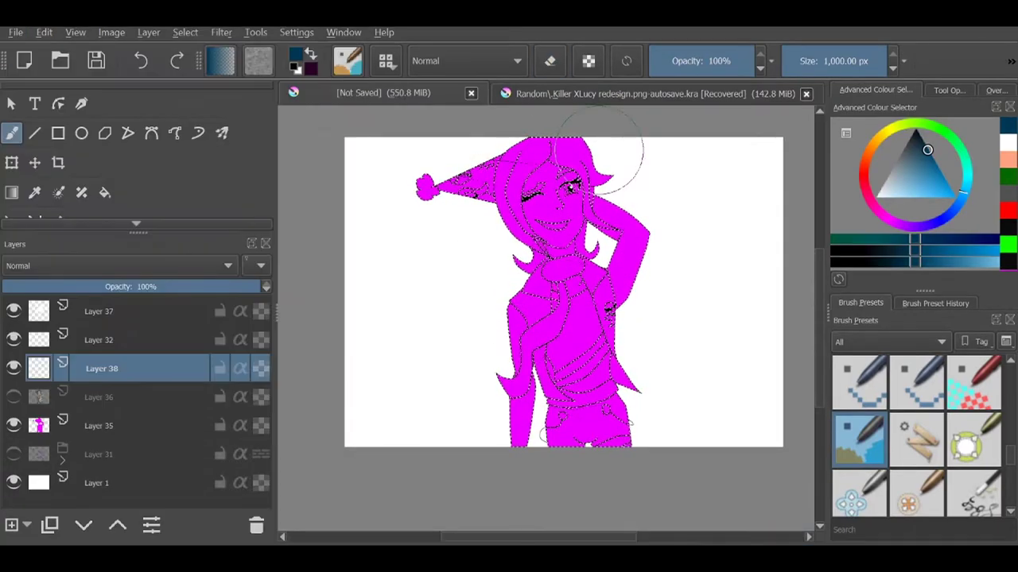
Paint dark blue shadow over the upper figure on Layer 38
drag(602, 151, 414, 221)
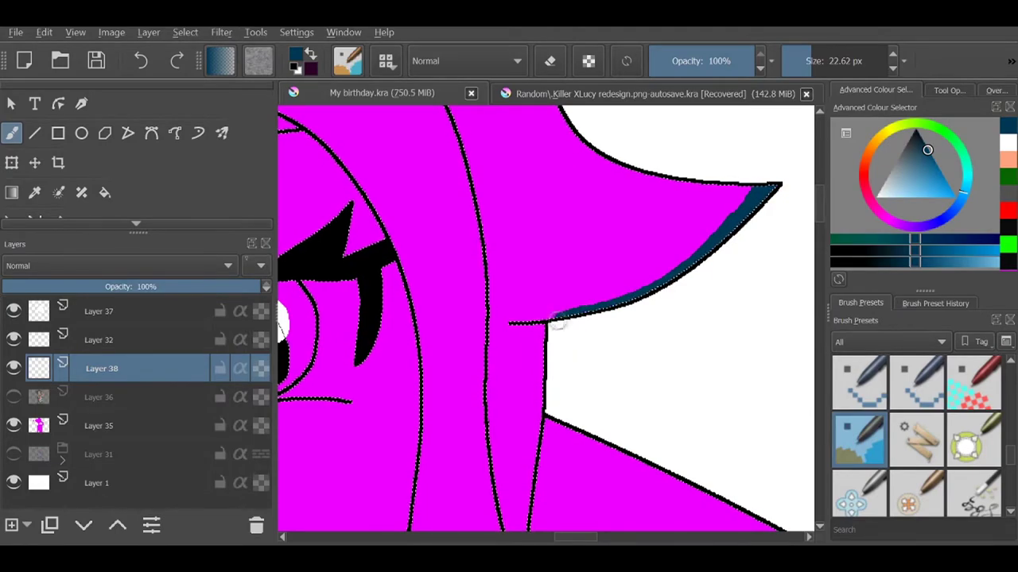
scroll(549, 282, up, 5)
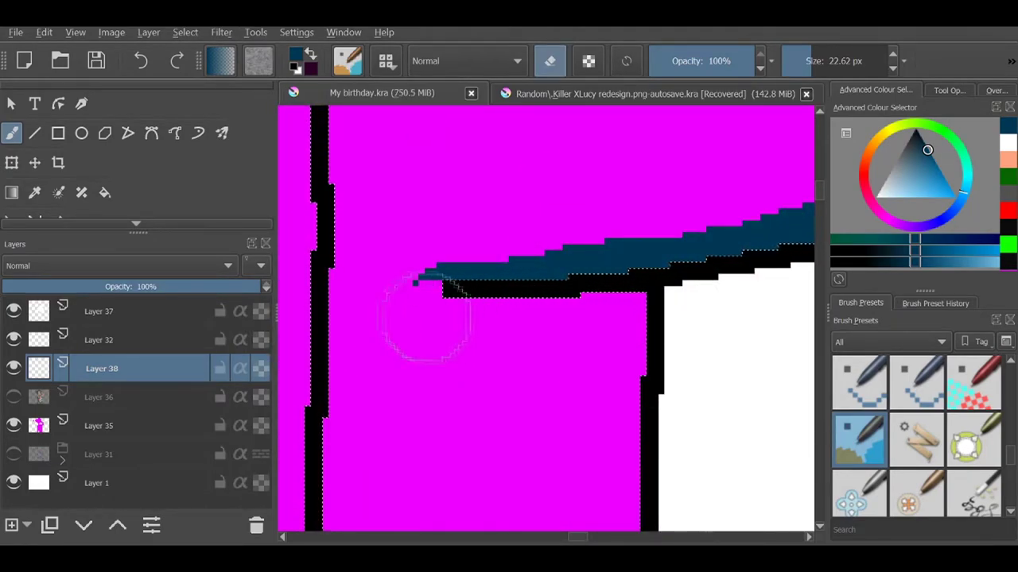
scroll(580, 302, down, 4)
scroll(587, 356, up, 2)
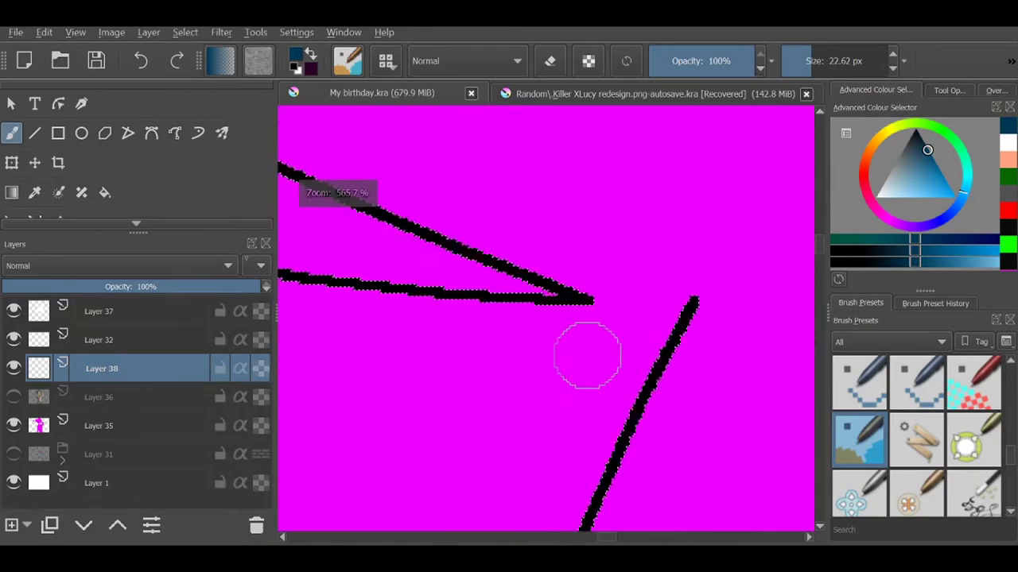
click(104, 192)
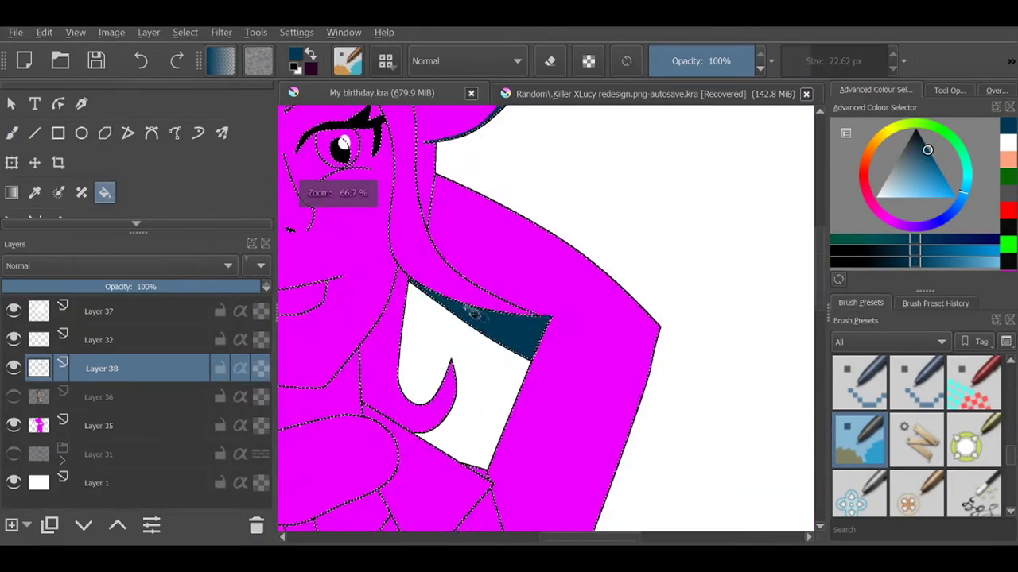
key(b)
scroll(549, 318, down, 3)
scroll(548, 318, up, 2)
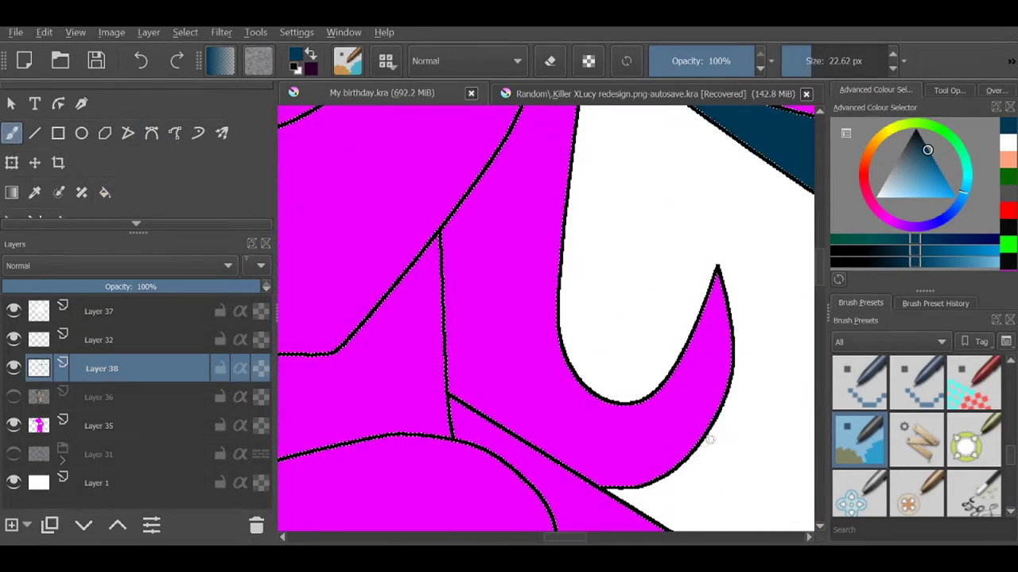
Outline a shadow strip along the hair tip and fill it dark blue
drag(518, 163, 561, 421)
scroll(506, 121, up, 1)
drag(537, 326, 578, 204)
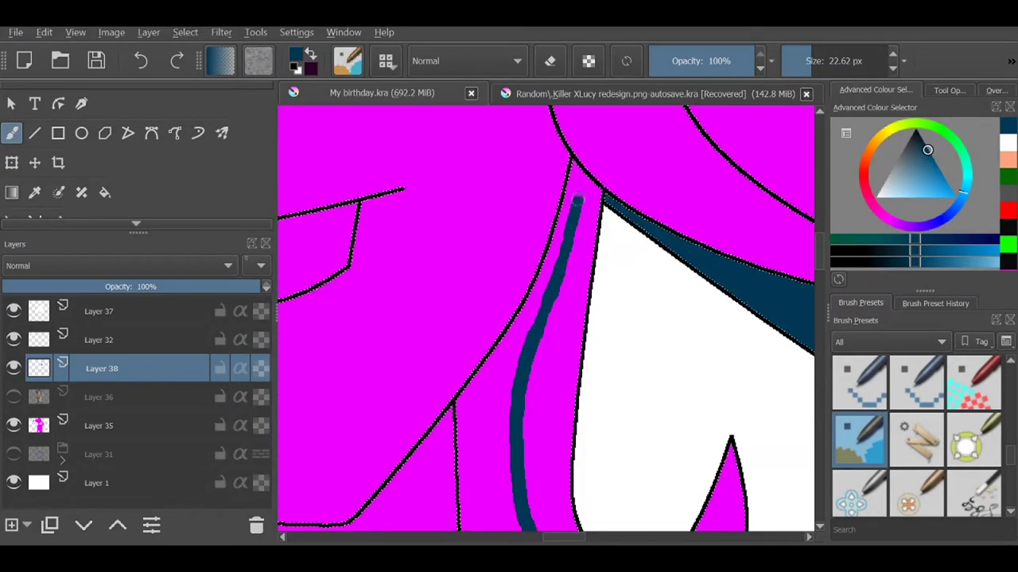
scroll(573, 215, up, 1)
scroll(573, 215, up, 5)
click(104, 193)
scroll(525, 295, down, 5)
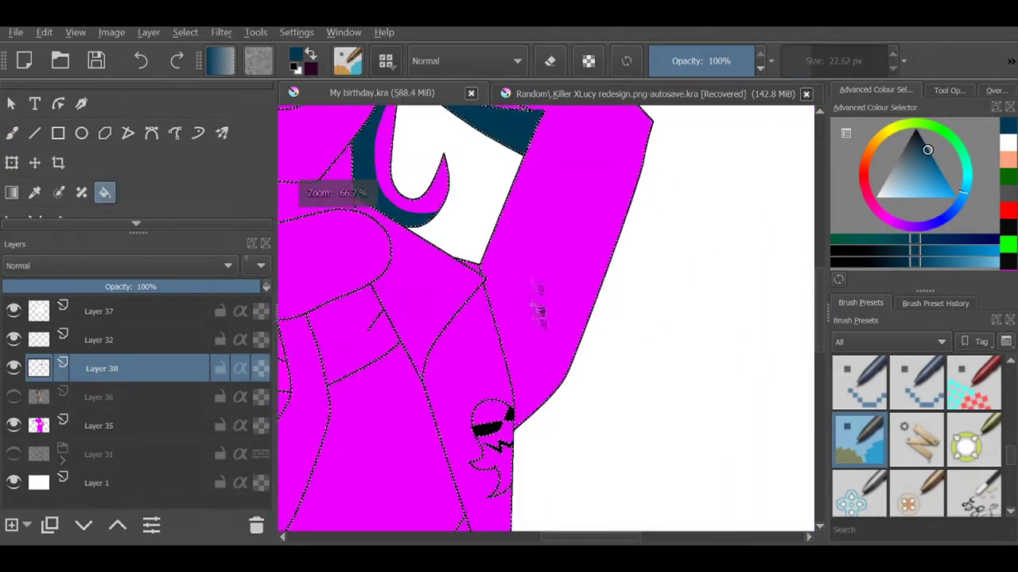
scroll(532, 294, up, 4)
scroll(477, 262, down, 5)
scroll(406, 253, up, 3)
key(b)
scroll(477, 318, up, 3)
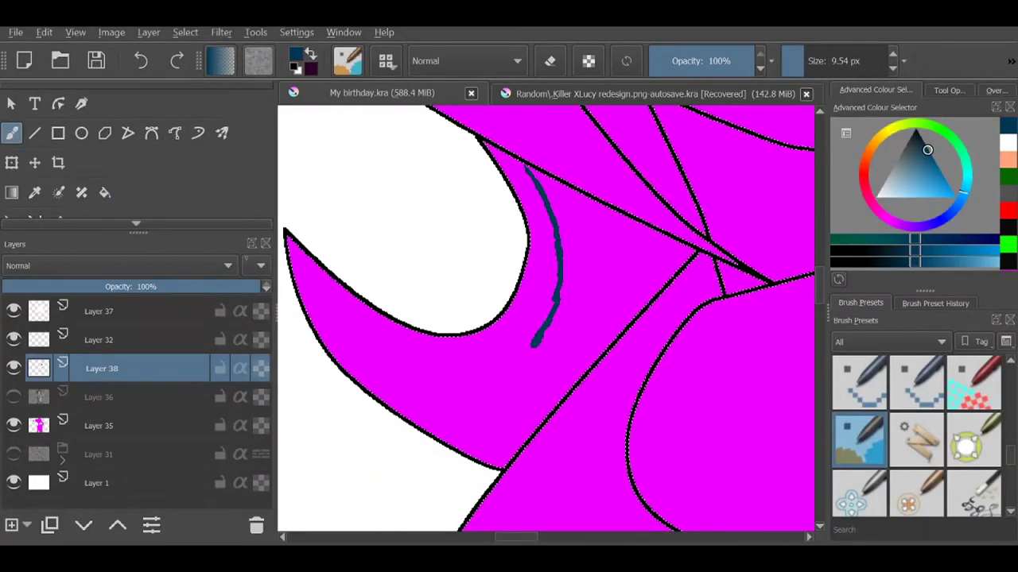
Fill the shadow under the hair strand, discarding a stray hat-edge stroke
click(104, 193)
scroll(602, 175, down, 4)
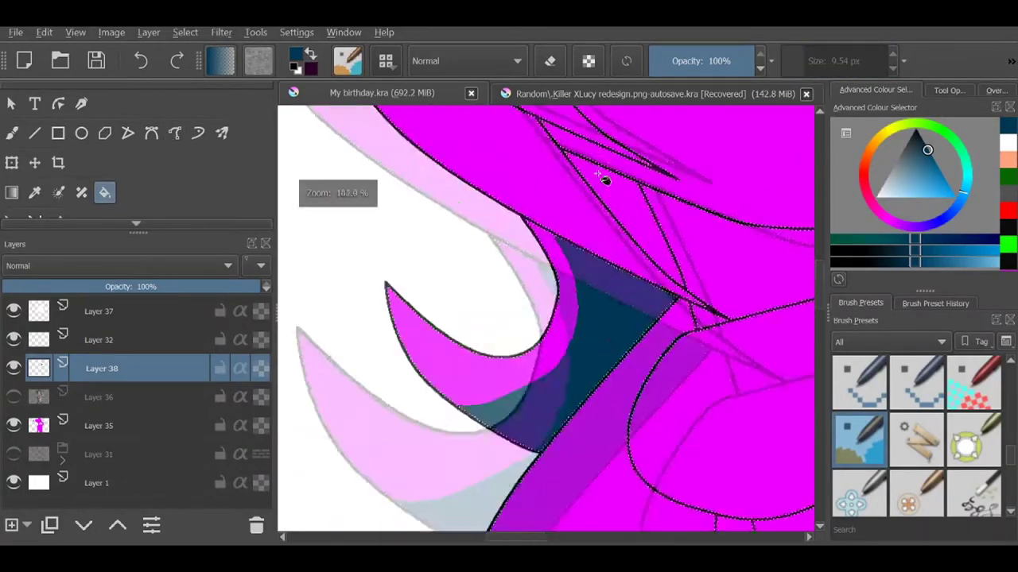
scroll(496, 201, up, 2)
key(b)
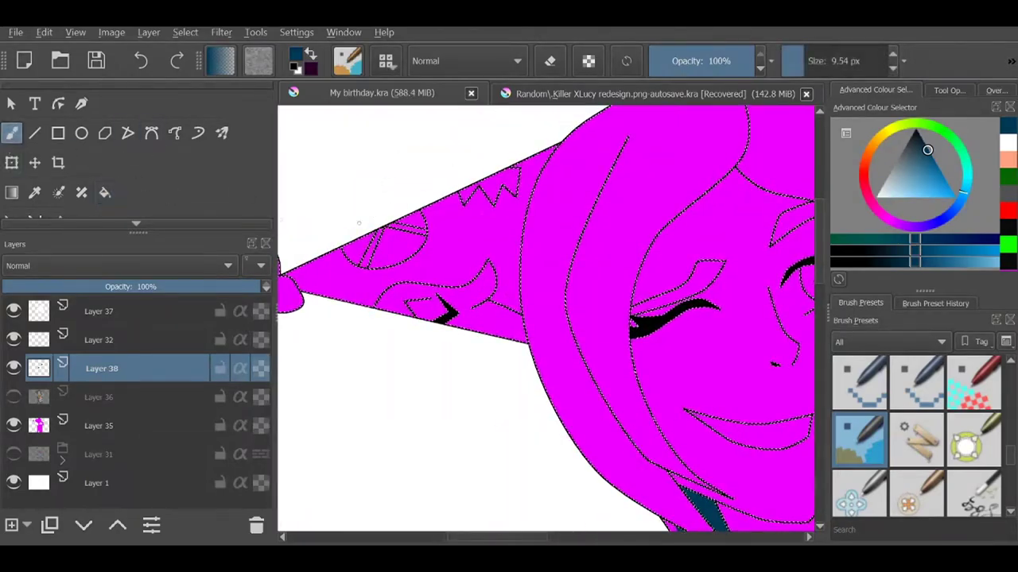
scroll(485, 195, up, 3)
drag(578, 157, 595, 130)
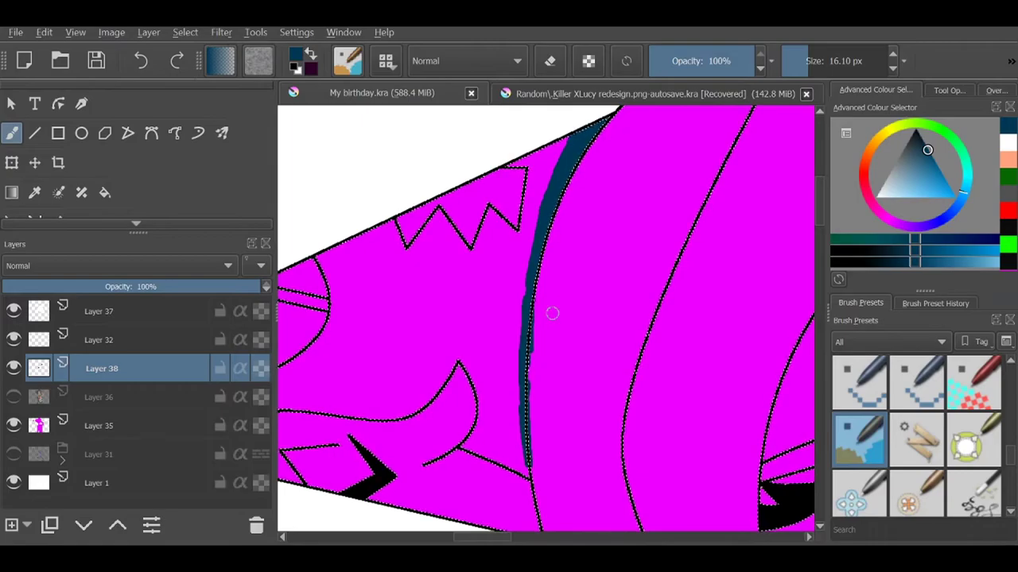
key(ctrl+z)
scroll(552, 133, down, 2)
Paint a dark shadow band under the chin with a brush of about 14 px
key(f)
scroll(466, 277, up, 2)
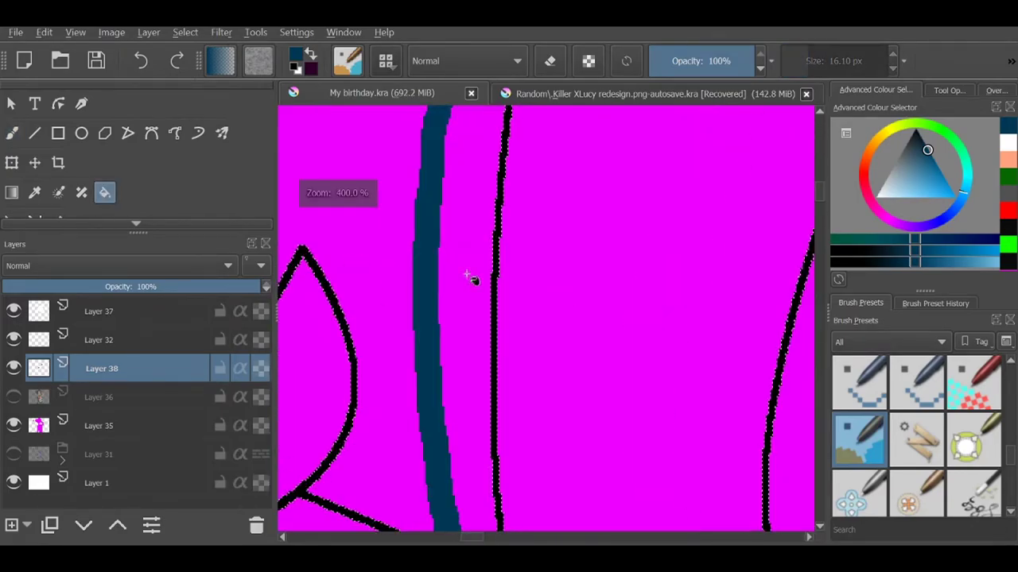
scroll(564, 228, down, 2)
scroll(564, 227, down, 2)
scroll(684, 286, up, 1)
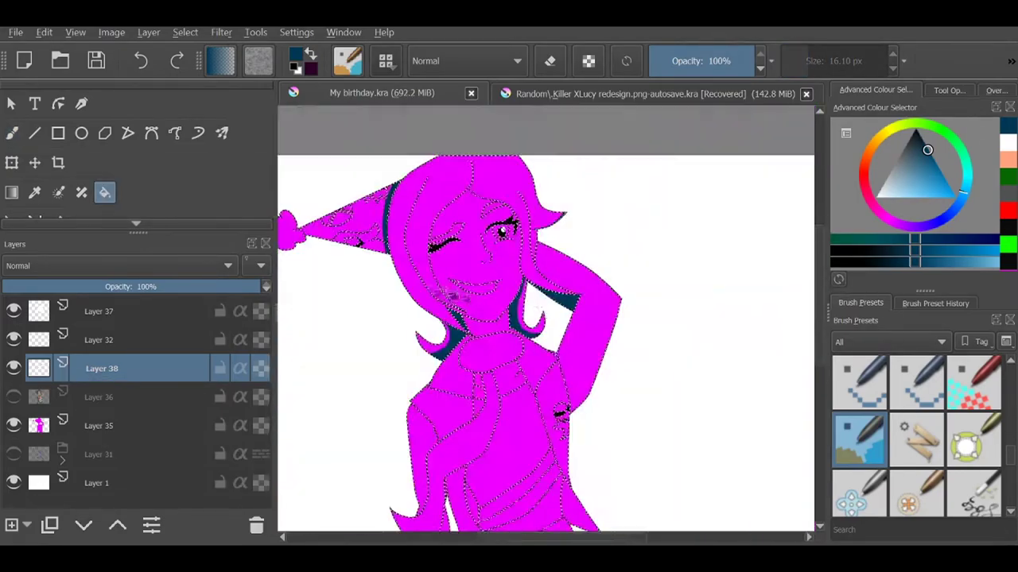
scroll(684, 287, up, 1)
key(b)
key(e)
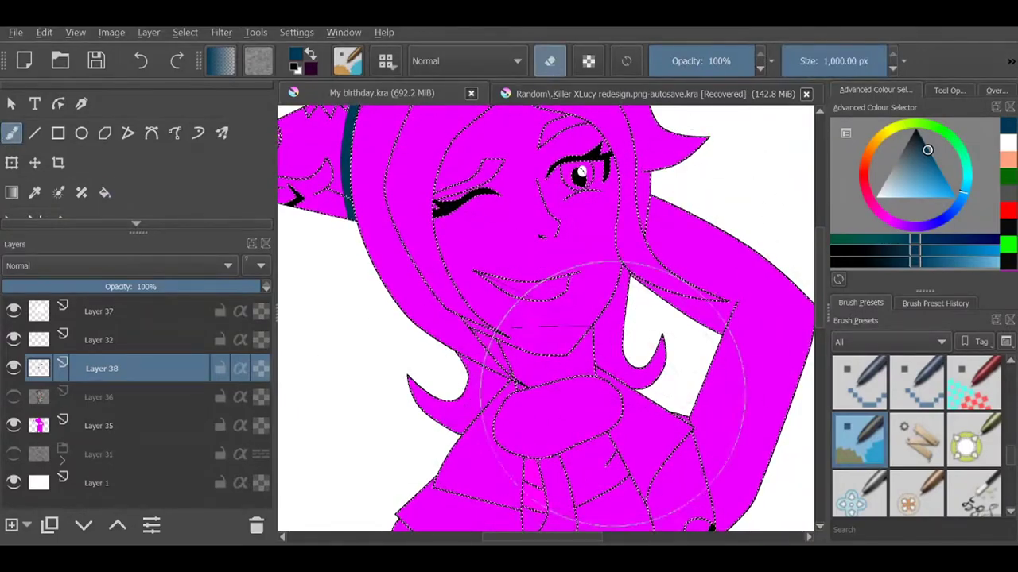
drag(546, 163, 613, 318)
key(e)
scroll(651, 328, up, 2)
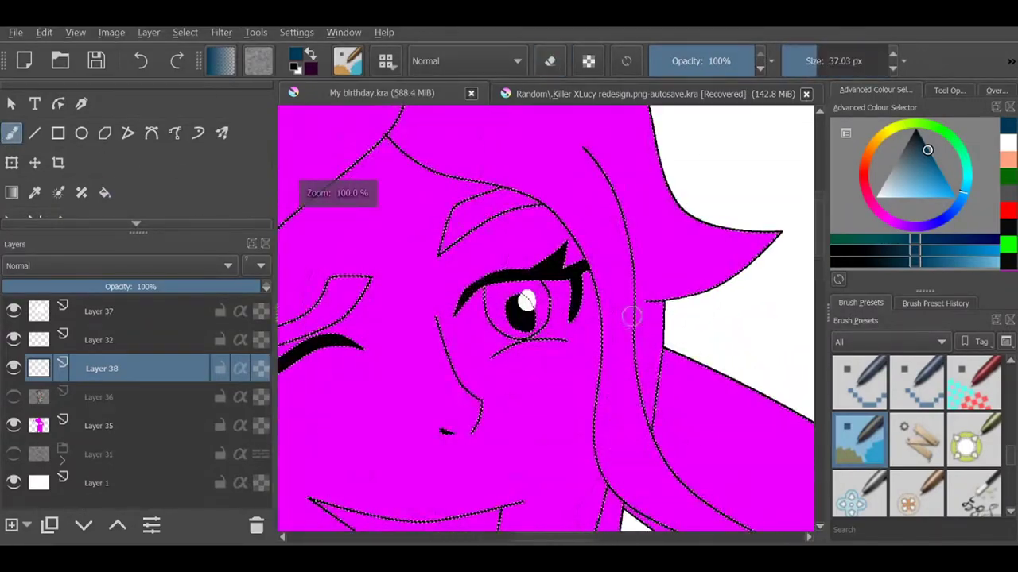
scroll(632, 318, up, 2)
drag(708, 358, 613, 240)
scroll(369, 391, up, 2)
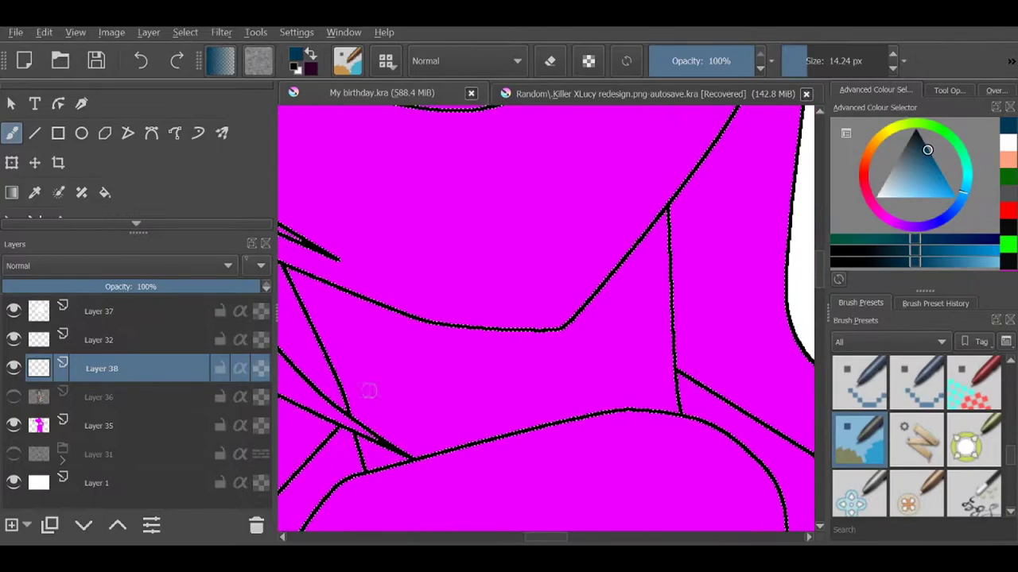
drag(574, 365, 663, 292)
Fill the rest of the neck shadow and a small shadow triangle dark blue
key(f)
click(432, 336)
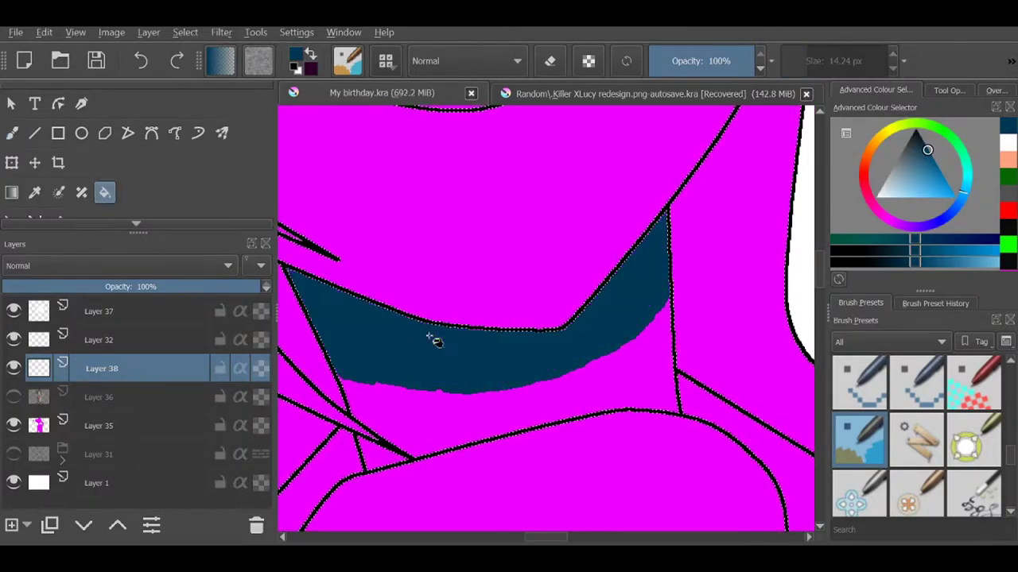
scroll(597, 277, down, 3)
scroll(597, 277, down, 2)
scroll(528, 141, up, 5)
scroll(527, 141, down, 4)
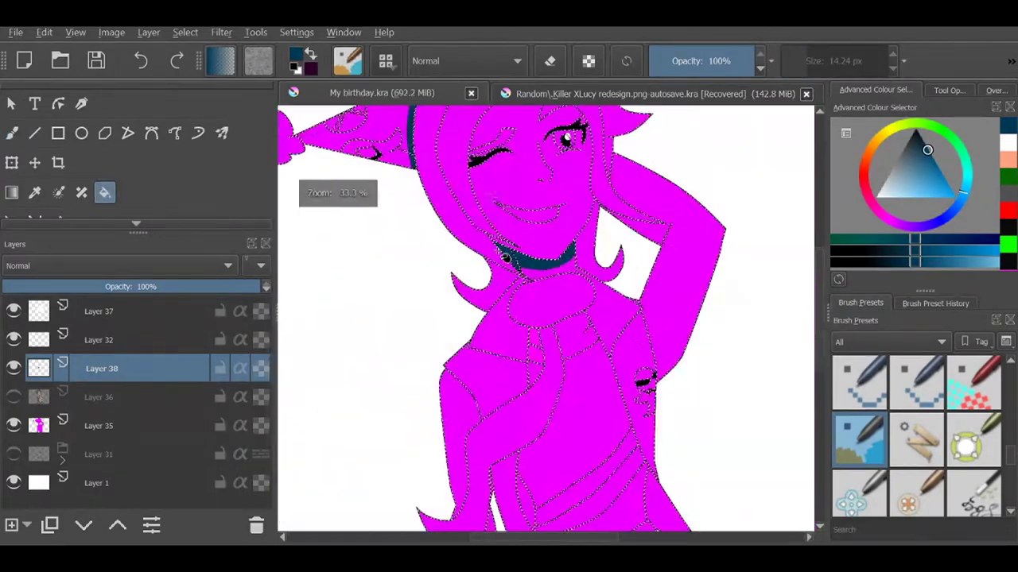
scroll(527, 140, up, 4)
scroll(527, 140, up, 2)
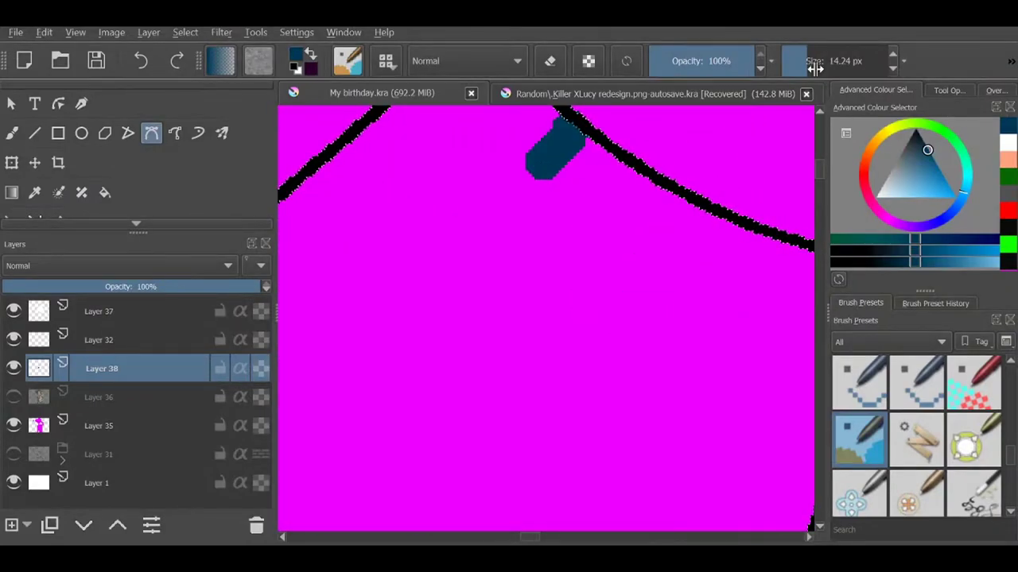
scroll(561, 156, down, 3)
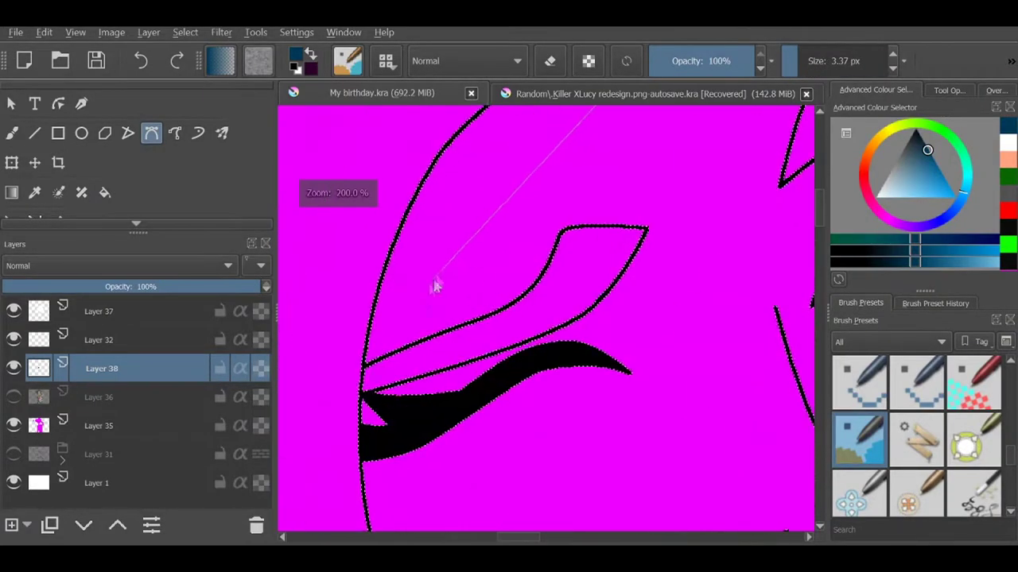
scroll(437, 284, down, 3)
scroll(448, 289, up, 3)
scroll(451, 306, up, 1)
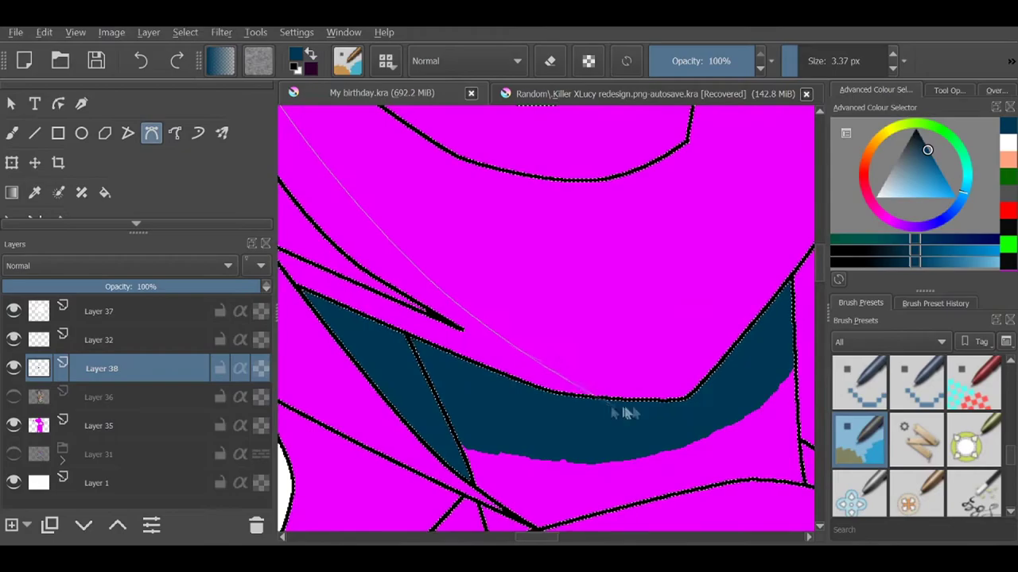
click(104, 193)
scroll(636, 403, up, 2)
scroll(543, 205, down, 3)
scroll(543, 205, up, 4)
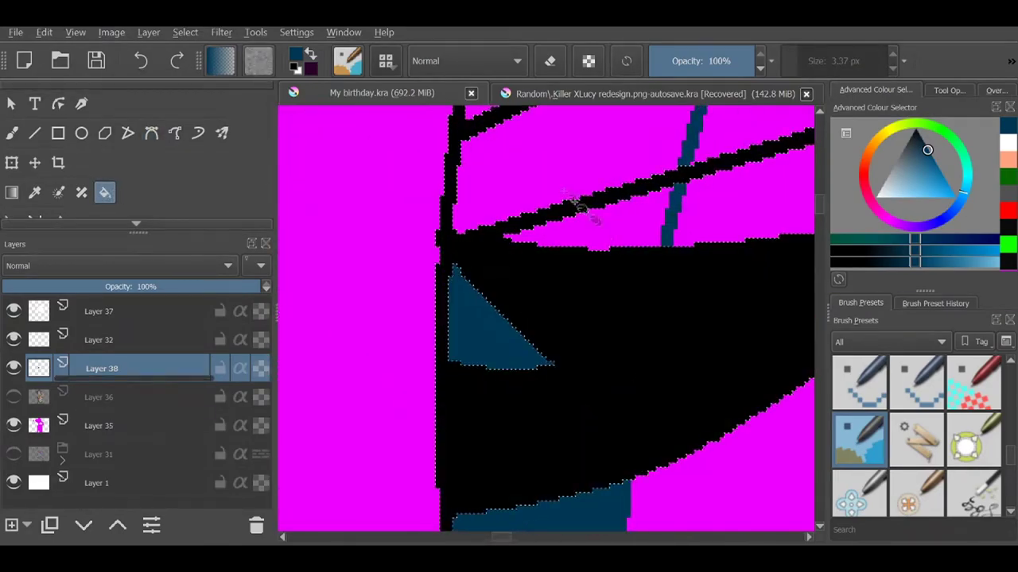
scroll(598, 221, down, 2)
scroll(568, 261, up, 2)
scroll(586, 325, down, 5)
scroll(586, 325, up, 4)
Draw a dark teal Bezier shadow curve over the magenta collar area
click(151, 133)
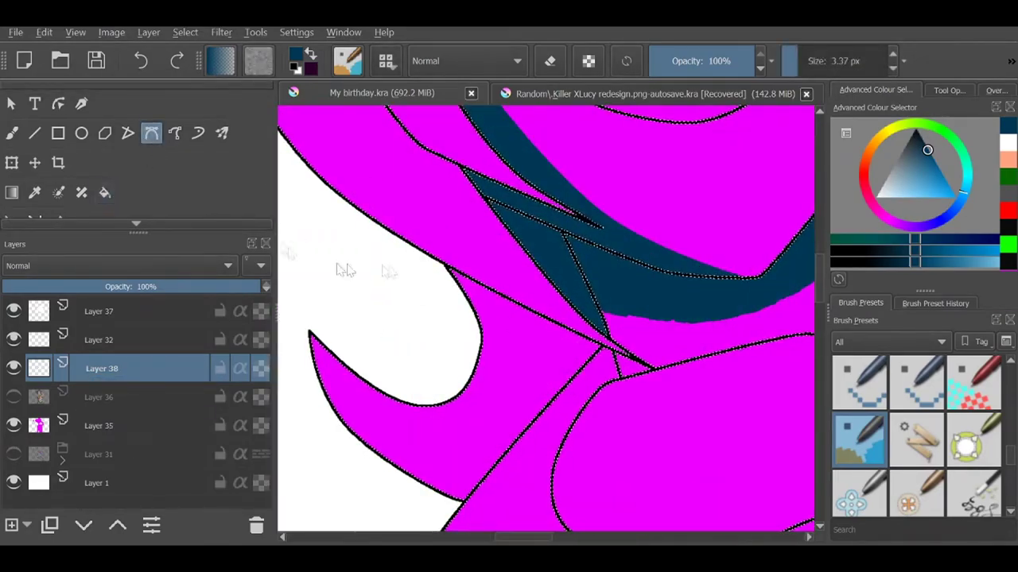
scroll(504, 269, down, 2)
drag(505, 170, 505, 336)
scroll(496, 400, up, 4)
scroll(318, 410, down, 1)
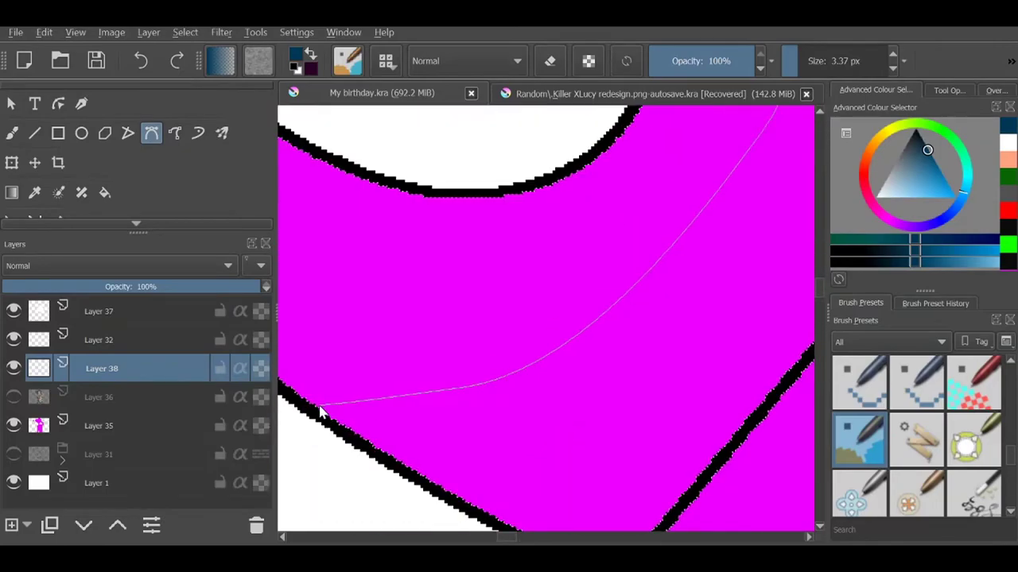
scroll(597, 291, down, 2)
scroll(710, 154, down, 2)
scroll(636, 221, up, 2)
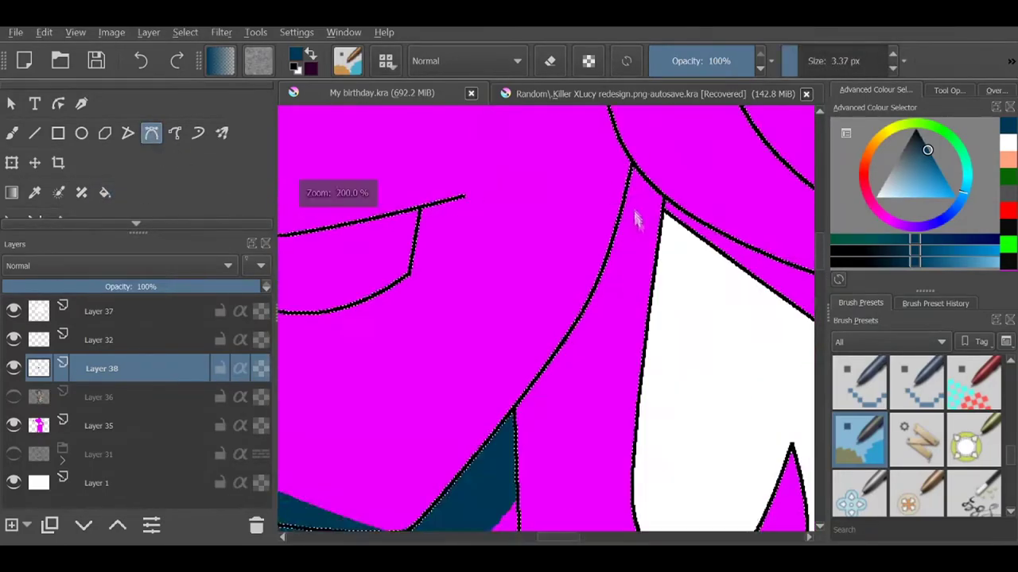
scroll(671, 165, up, 2)
scroll(671, 164, down, 2)
scroll(613, 404, up, 3)
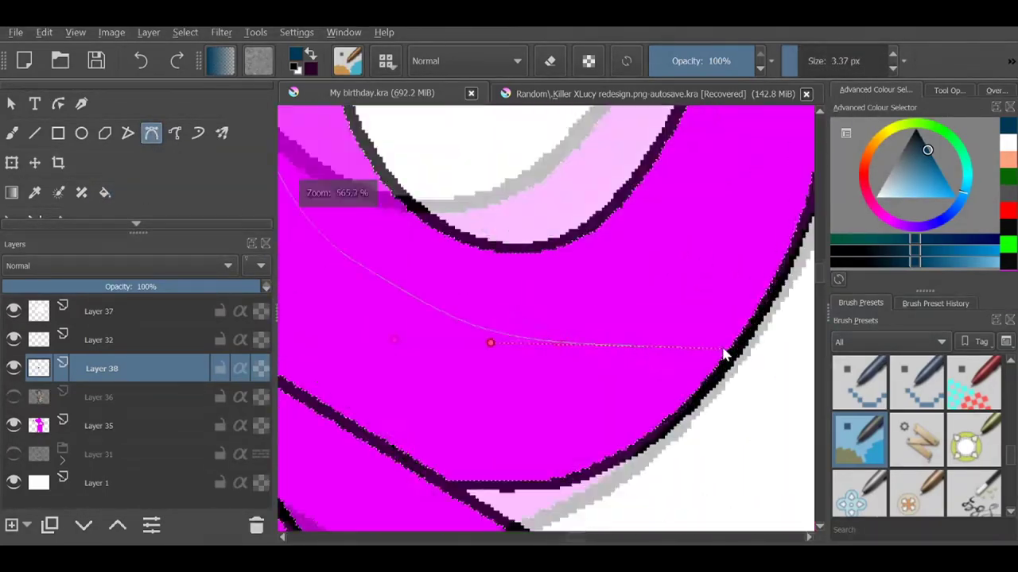
click(723, 354)
key(Return)
key(f)
scroll(518, 277, down, 2)
scroll(518, 278, down, 3)
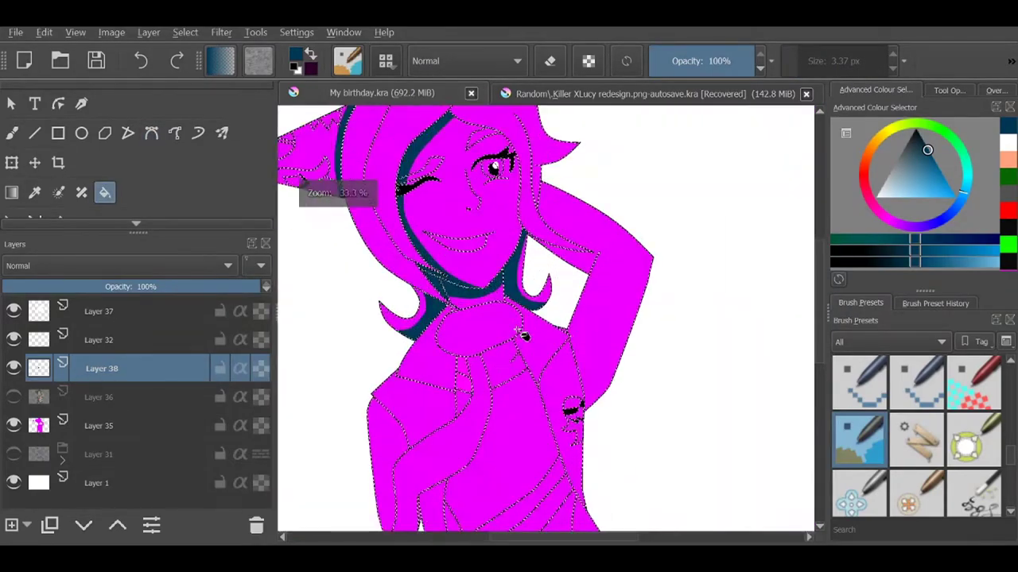
scroll(521, 295, up, 2)
Draw a second curved shadow outline on the clothing with the Bezier tool
key(b)
scroll(511, 291, up, 2)
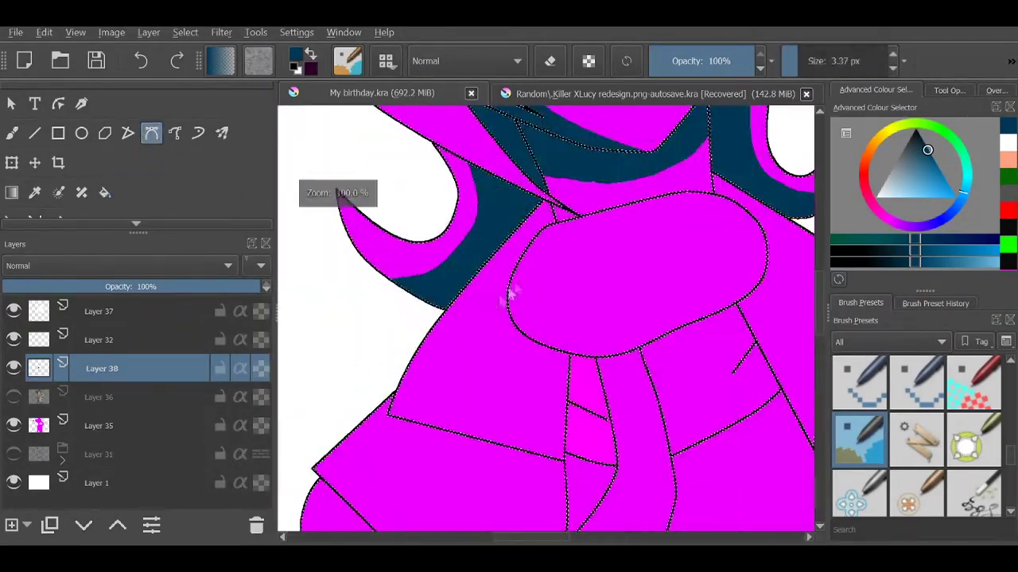
scroll(446, 294, up, 2)
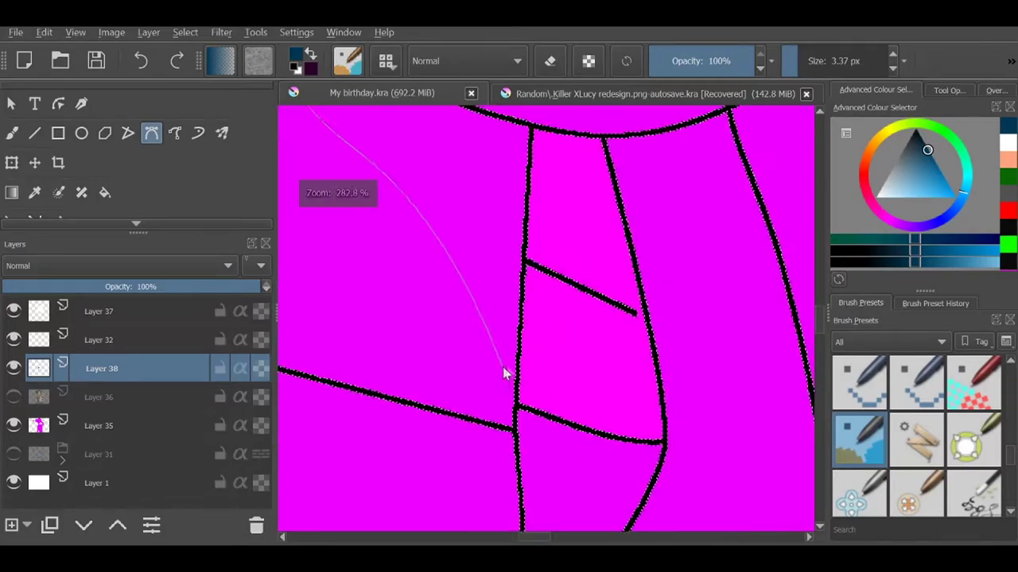
scroll(527, 352, down, 7)
scroll(482, 191, up, 2)
scroll(449, 233, up, 1)
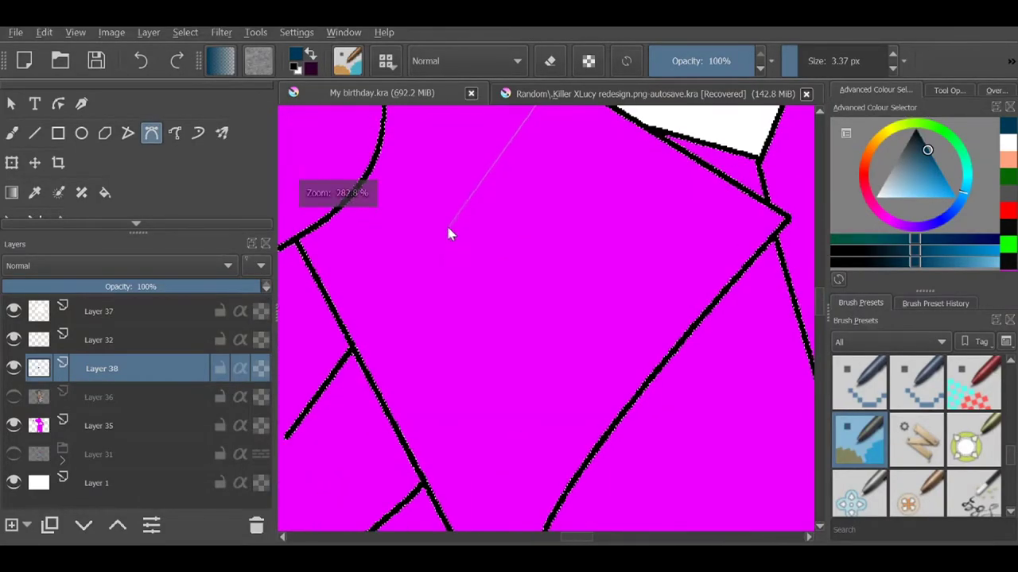
scroll(559, 220, up, 2)
scroll(524, 286, down, 4)
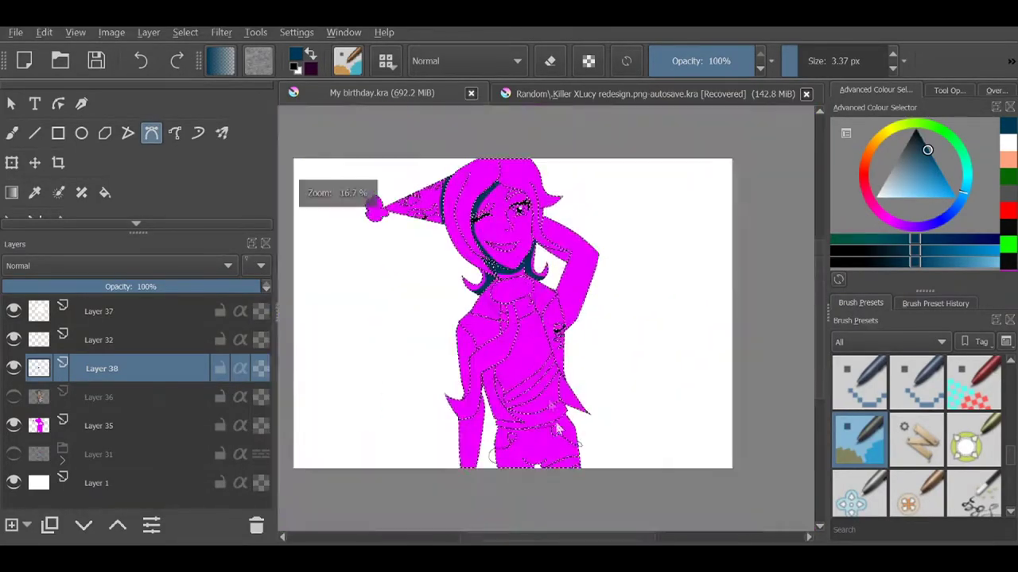
scroll(525, 286, up, 4)
click(471, 398)
drag(597, 315, 638, 320)
scroll(498, 334, up, 3)
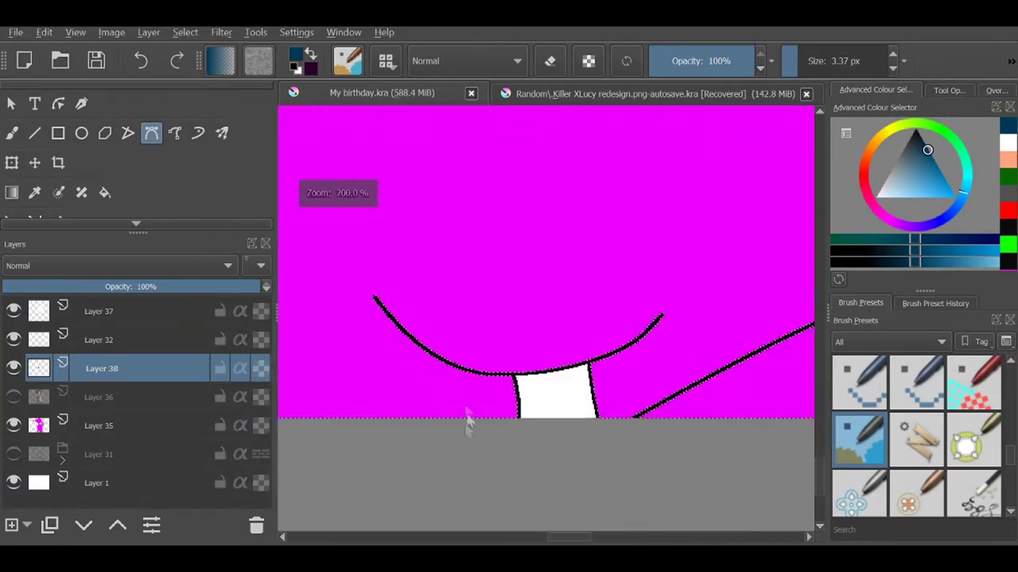
scroll(389, 432, down, 2)
scroll(527, 277, up, 3)
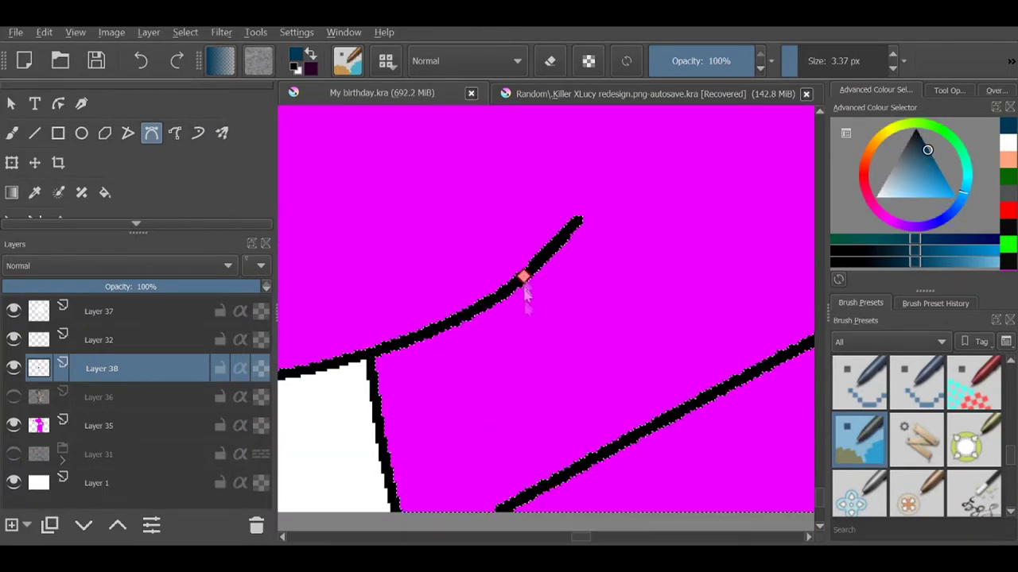
scroll(536, 284, up, 2)
scroll(493, 253, down, 5)
scroll(494, 252, up, 4)
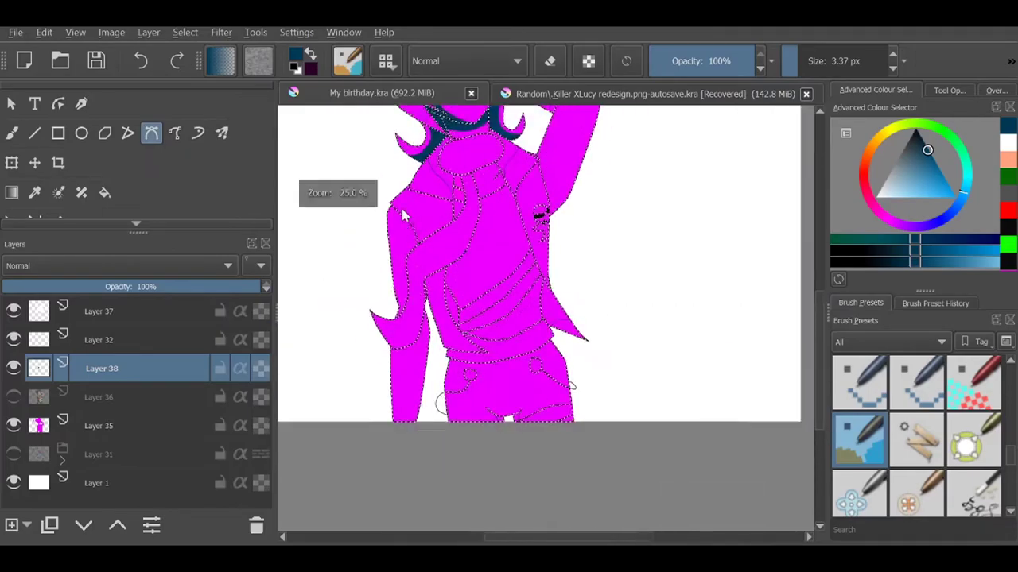
Fill the enclosed clothing shadow shape dark teal
click(104, 192)
scroll(691, 373, up, 1)
scroll(690, 374, down, 2)
scroll(581, 436, up, 3)
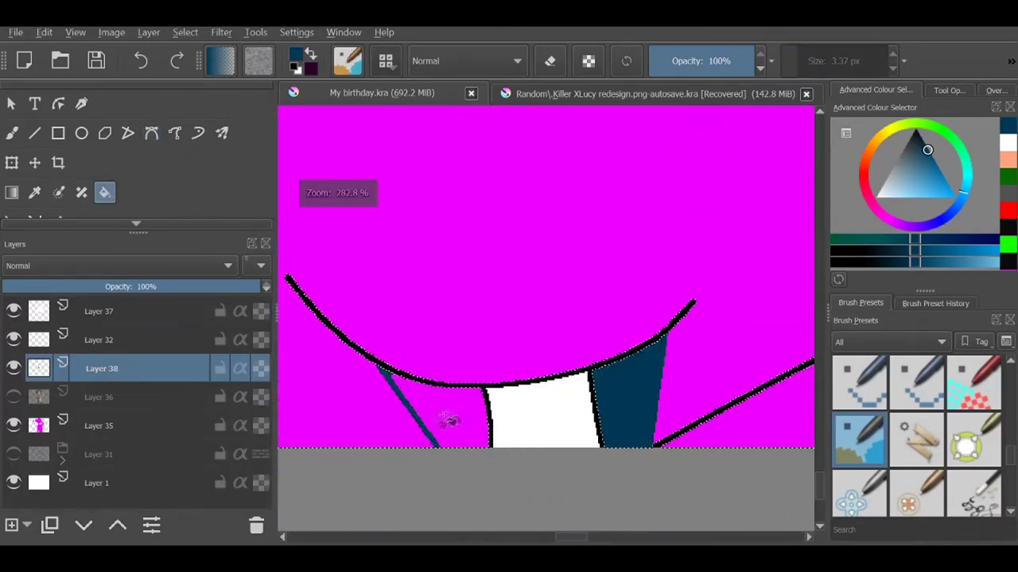
scroll(447, 416, down, 3)
scroll(457, 413, up, 3)
scroll(477, 313, down, 1)
scroll(538, 245, down, 1)
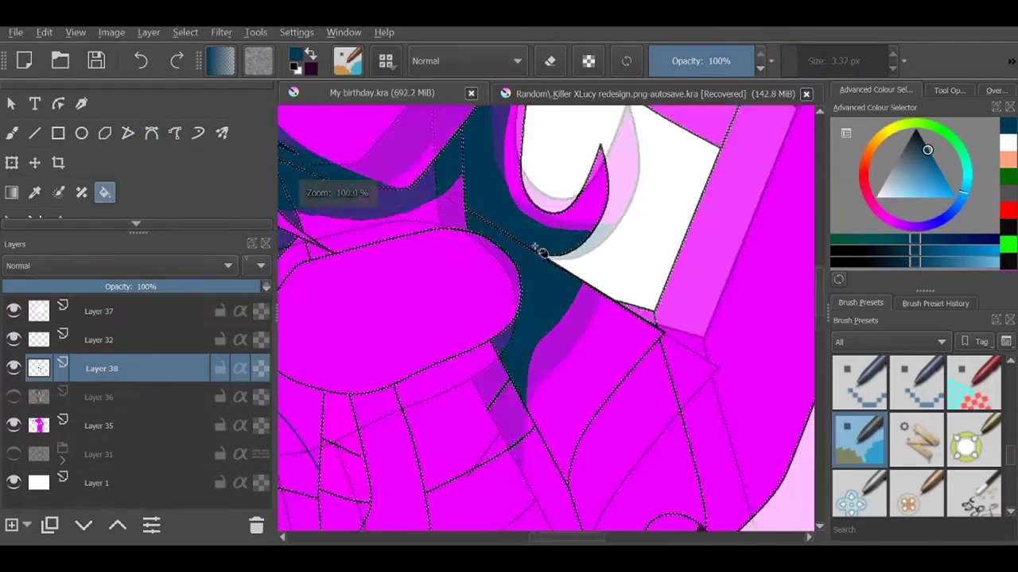
scroll(496, 325, up, 1)
scroll(519, 270, down, 3)
scroll(516, 264, down, 2)
scroll(517, 255, up, 1)
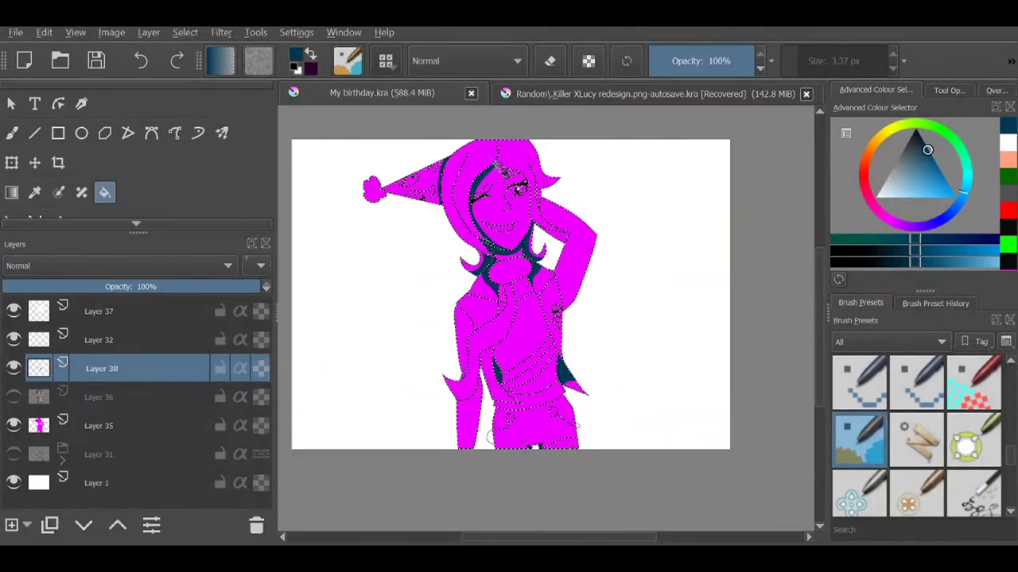
scroll(525, 240, up, 1)
scroll(524, 237, down, 2)
Set Layer 38 to Multiply blending at 94% opacity and add Layer 39 above
right_click(151, 368)
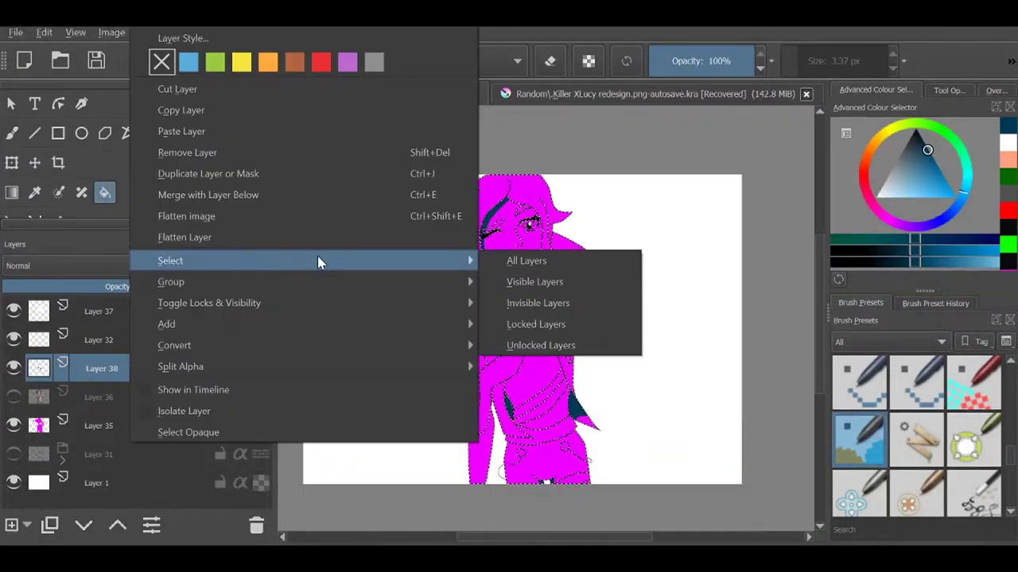
key(F3)
click(449, 237)
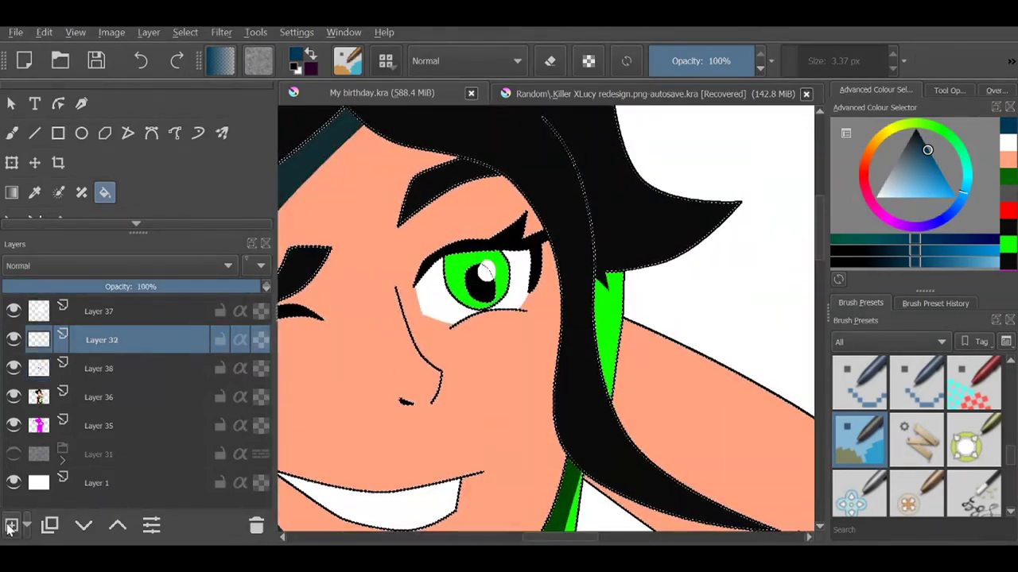
click(11, 525)
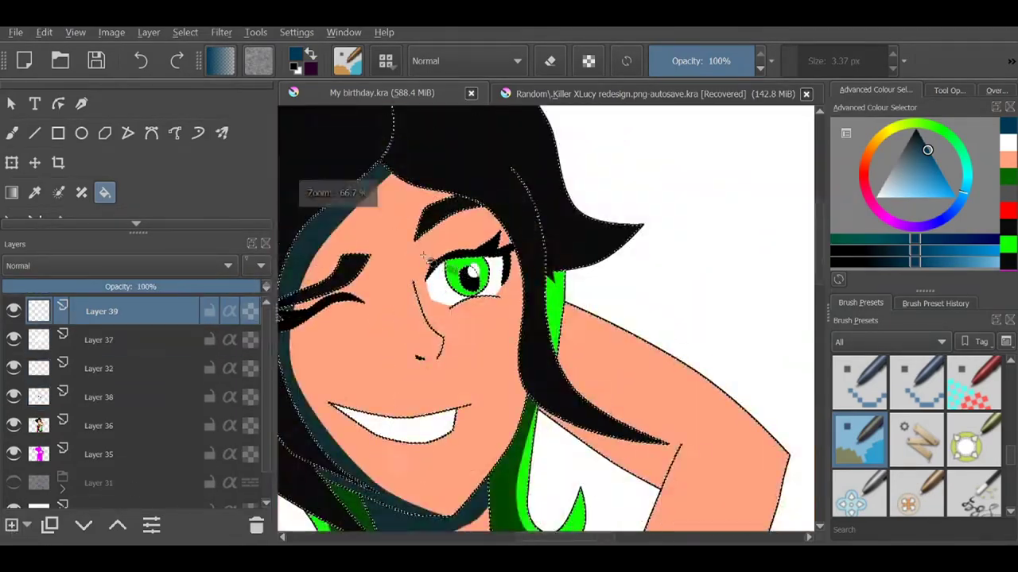
scroll(915, 433, up, 1)
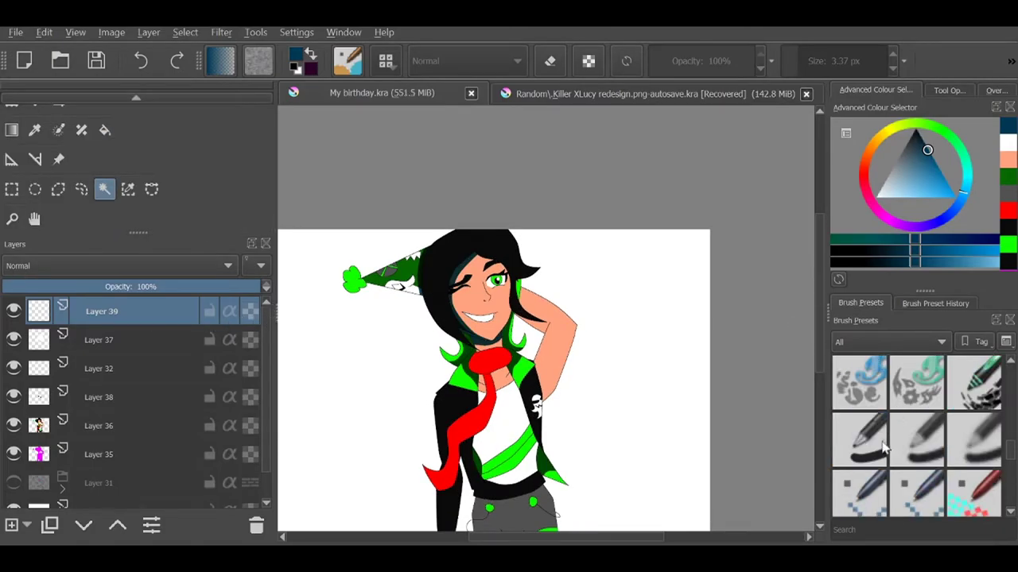
Paint a soft green glow over the eye with a 600 px airbrush
click(862, 436)
click(1007, 244)
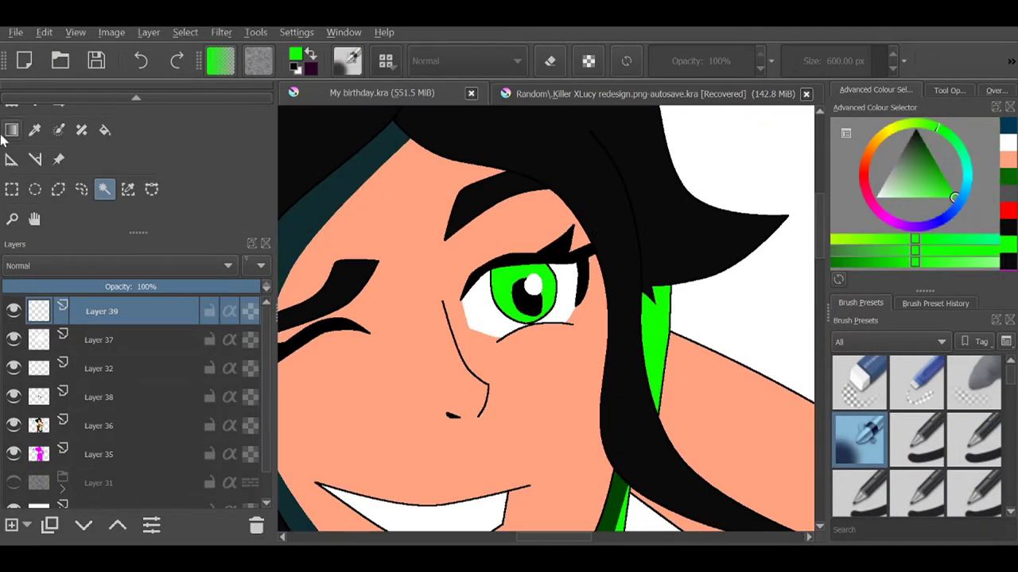
key(b)
scroll(556, 318, up, 2)
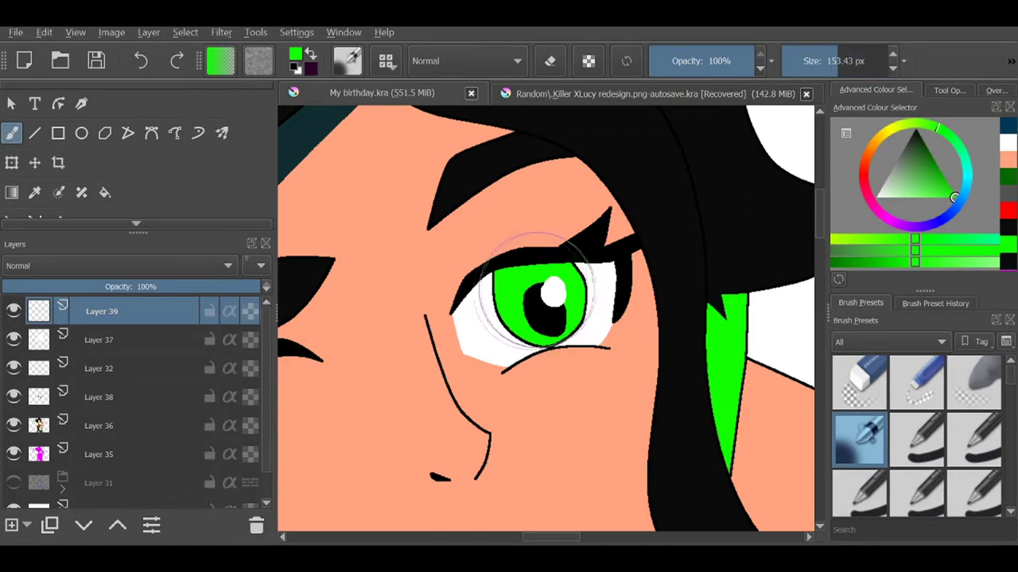
drag(535, 292, 549, 311)
scroll(551, 410, down, 5)
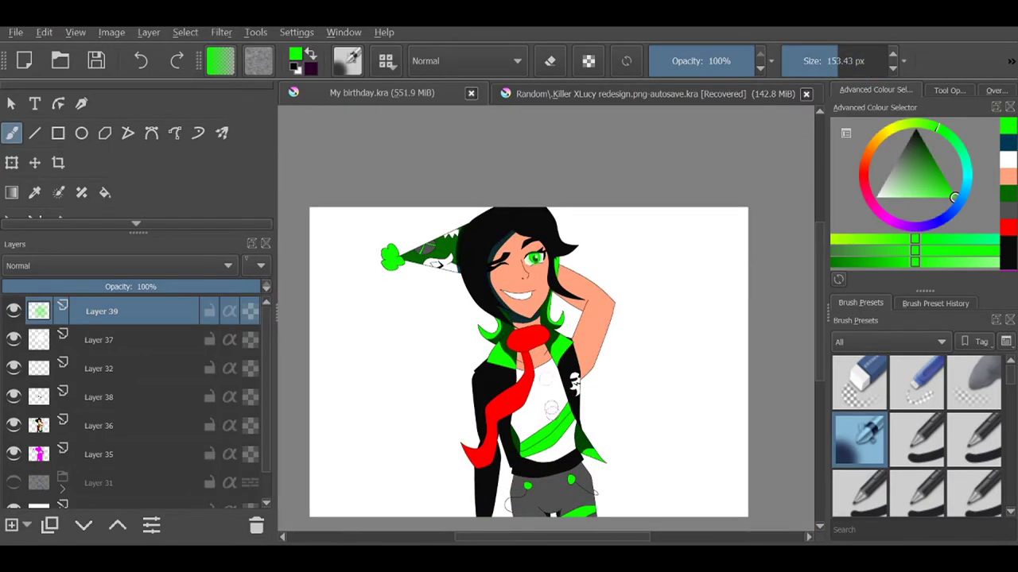
scroll(136, 398, down, 1)
Paint green glow down both sides of the figure and hide the Background layer
click(95, 425)
click(14, 397)
click(14, 369)
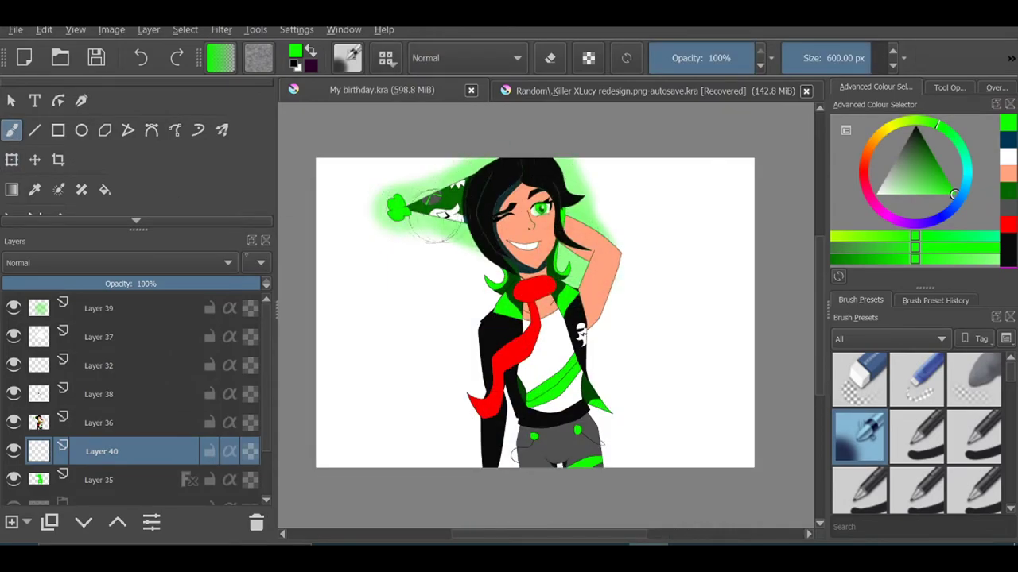
drag(475, 328, 509, 446)
mouse_move(616, 454)
mouse_down()
mouse_move(610, 310)
mouse_move(592, 221)
mouse_up()
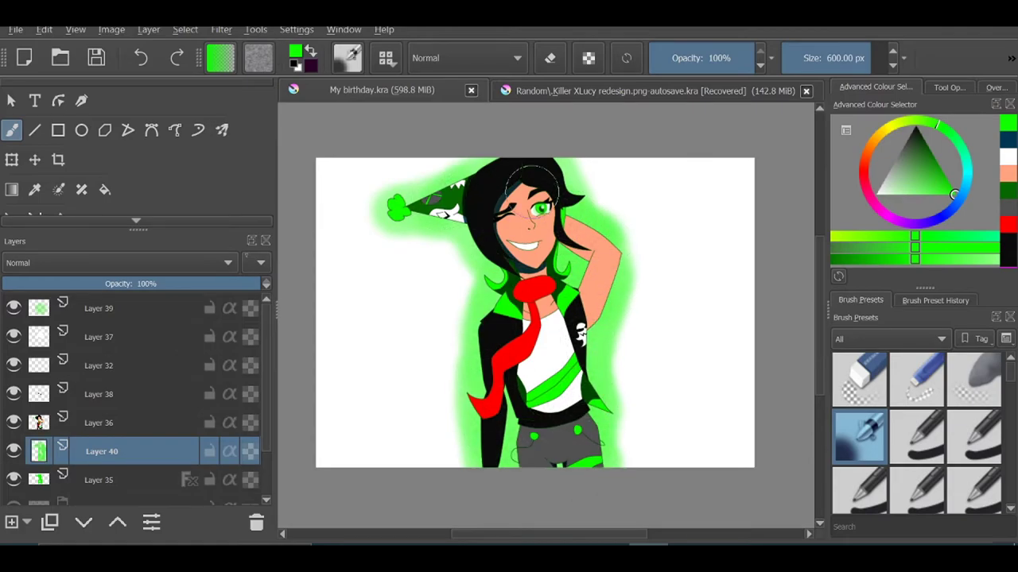
scroll(136, 397, down, 2)
click(14, 480)
scroll(136, 398, up, 2)
Handwrite a signature in black ink pen on new Layer 41
click(143, 309)
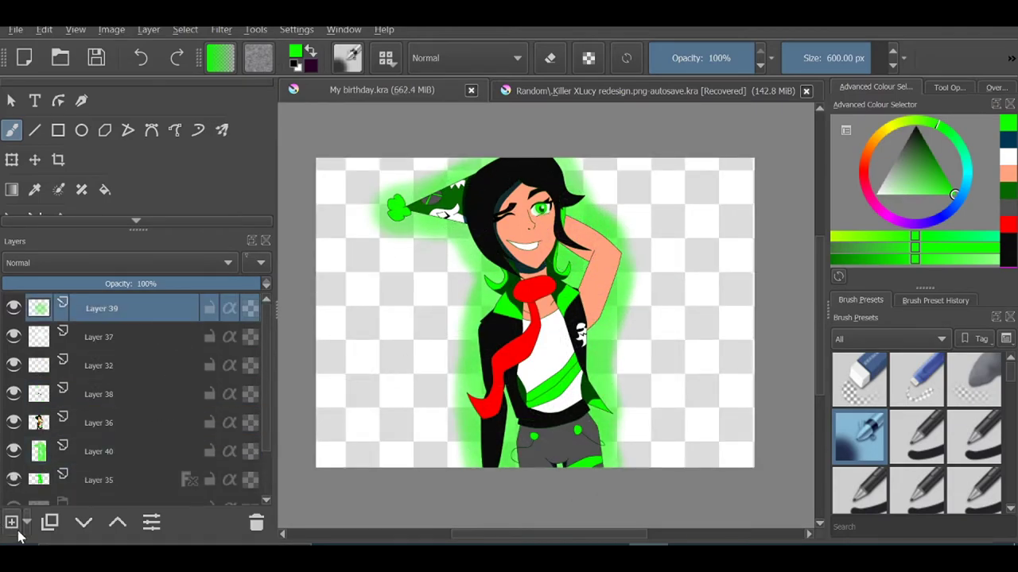
click(11, 523)
scroll(908, 408, down, 2)
click(916, 437)
key(d)
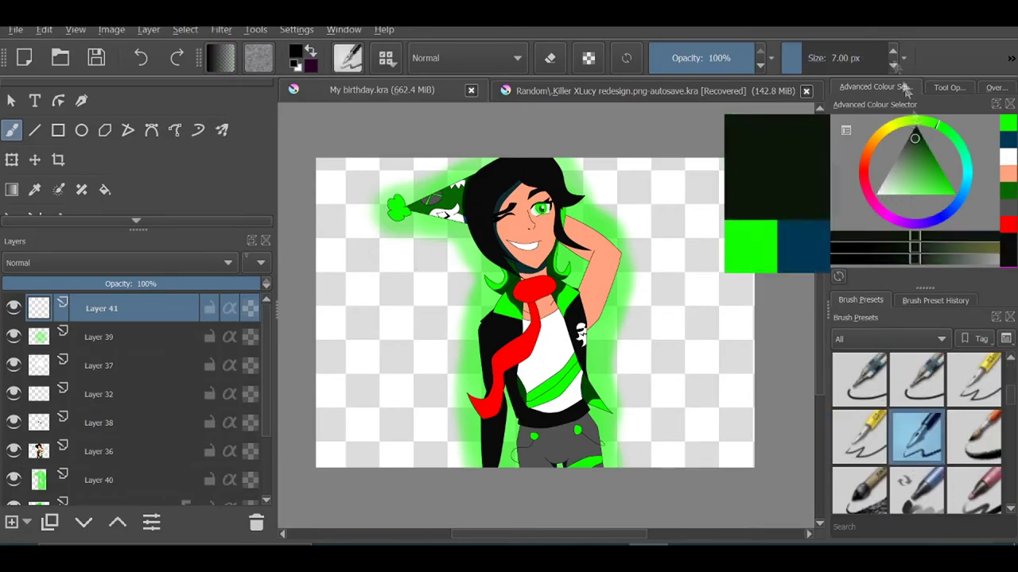
scroll(515, 213, up, 5)
drag(439, 303, 461, 341)
drag(489, 302, 549, 238)
drag(556, 262, 568, 226)
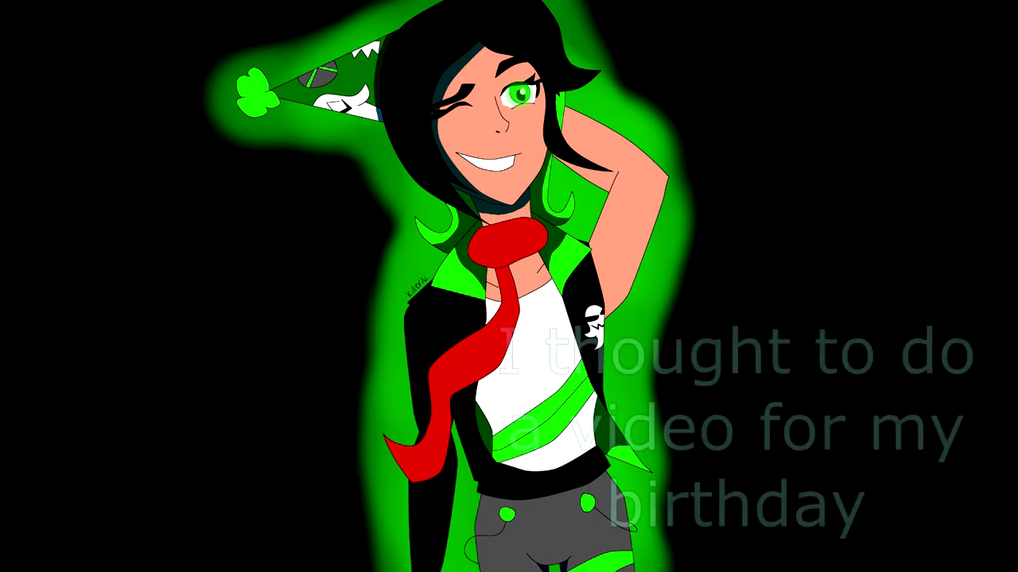